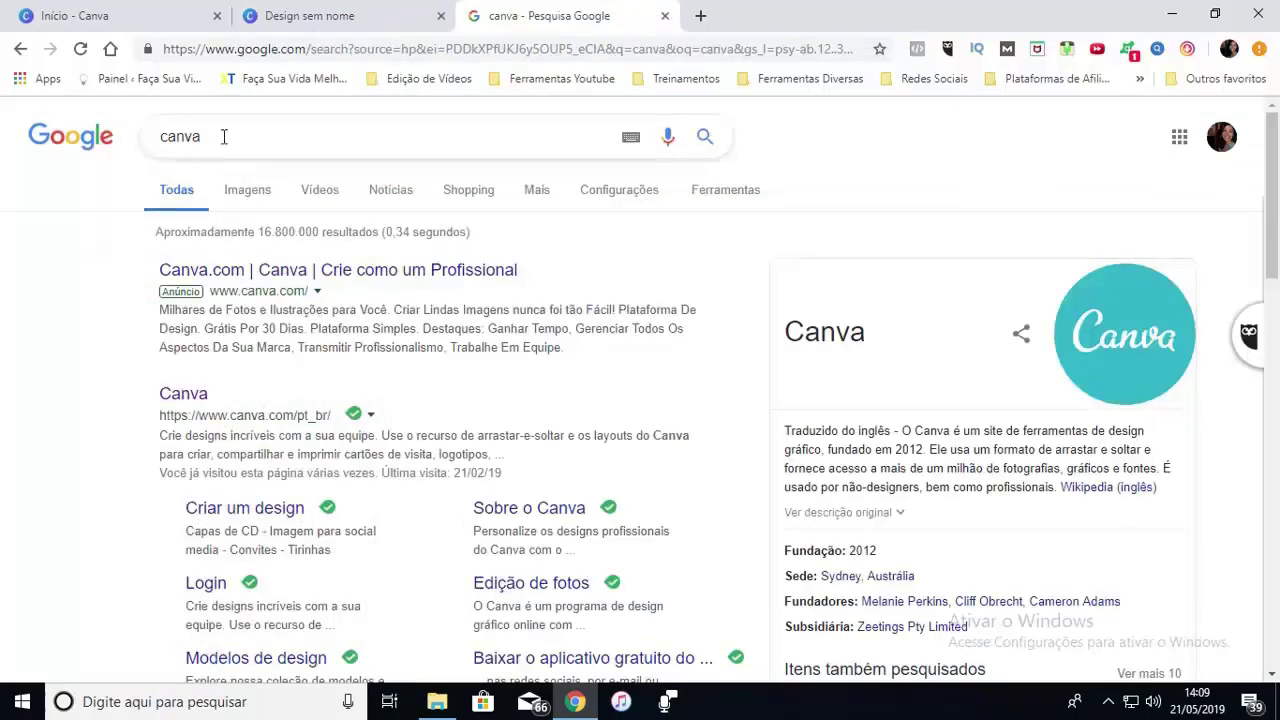
Search Google for 'green screen' and show the image results
{"action": "left_click_drag", "start_coordinate": [217, 134], "coordinate": [152, 145]}
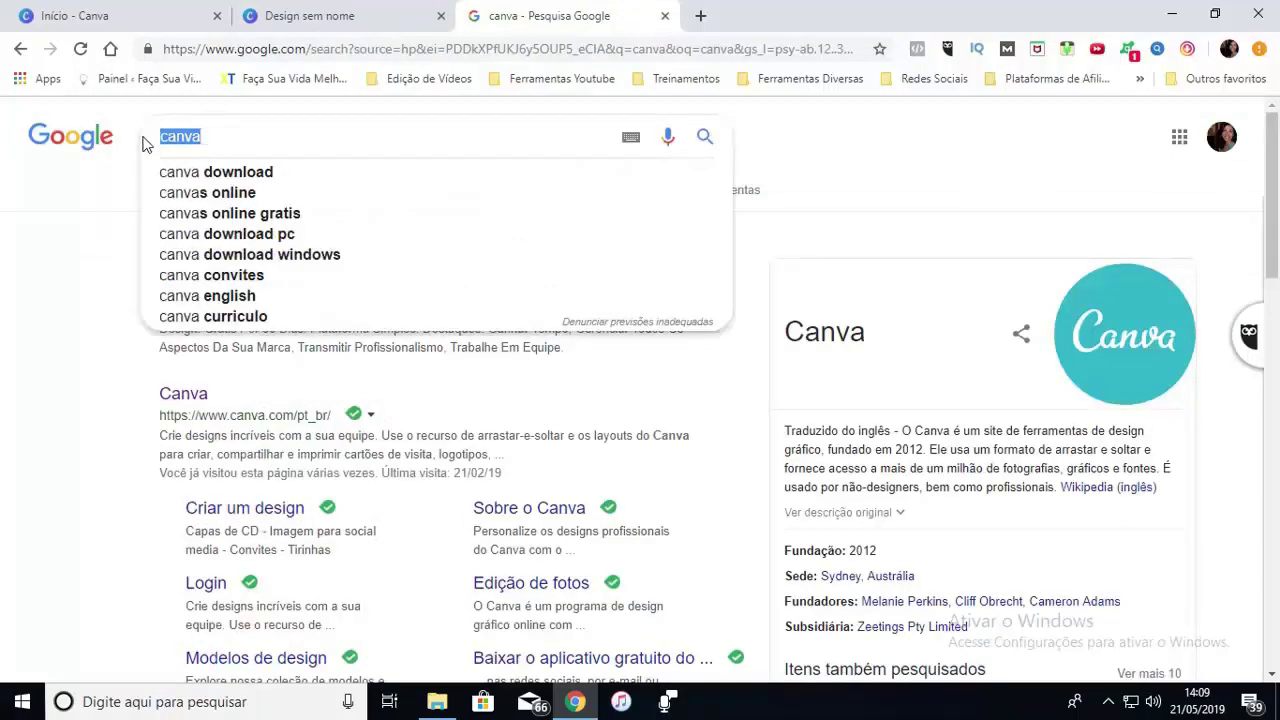
{"action": "type", "text": "green "}
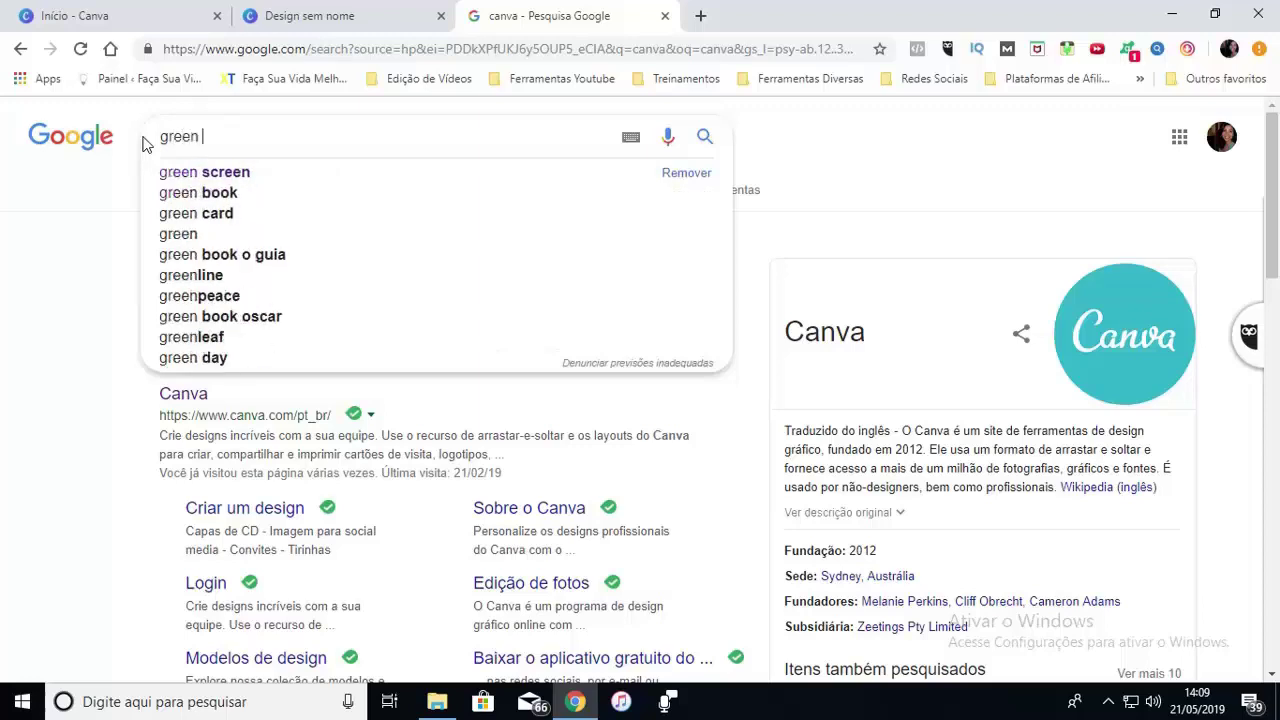
{"action": "type", "text": "screen"}
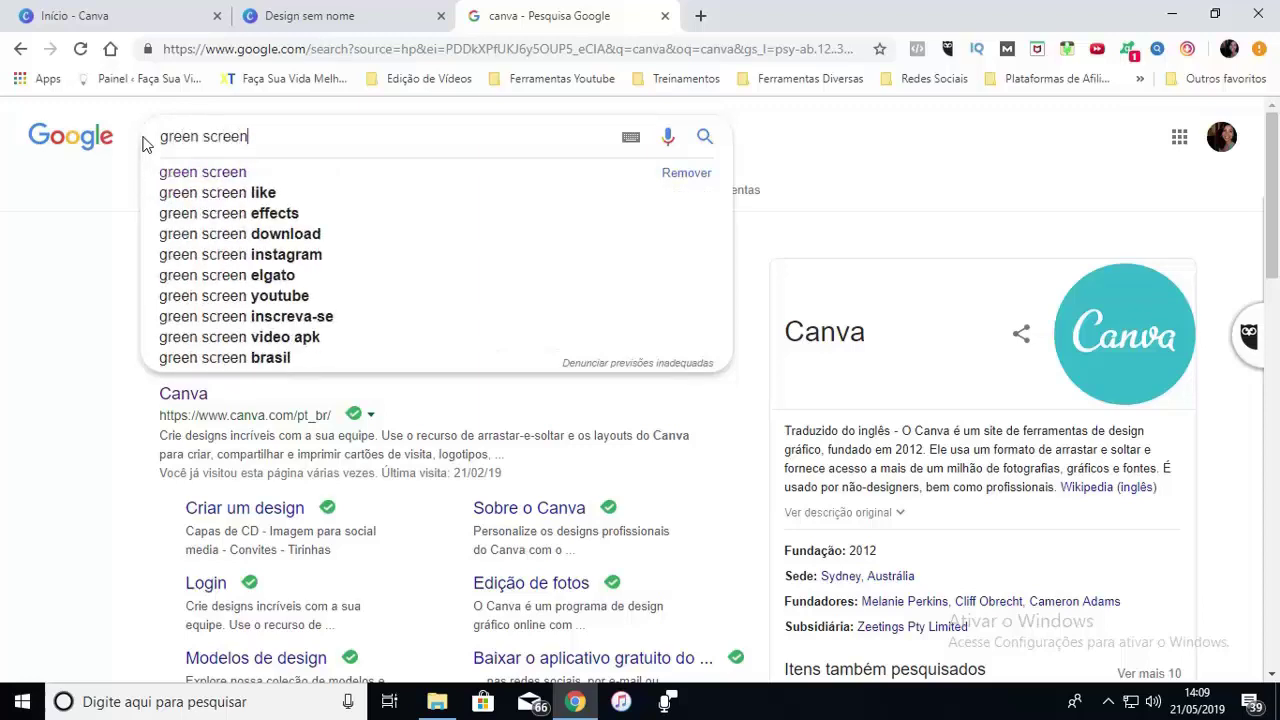
{"action": "key", "text": "Return"}
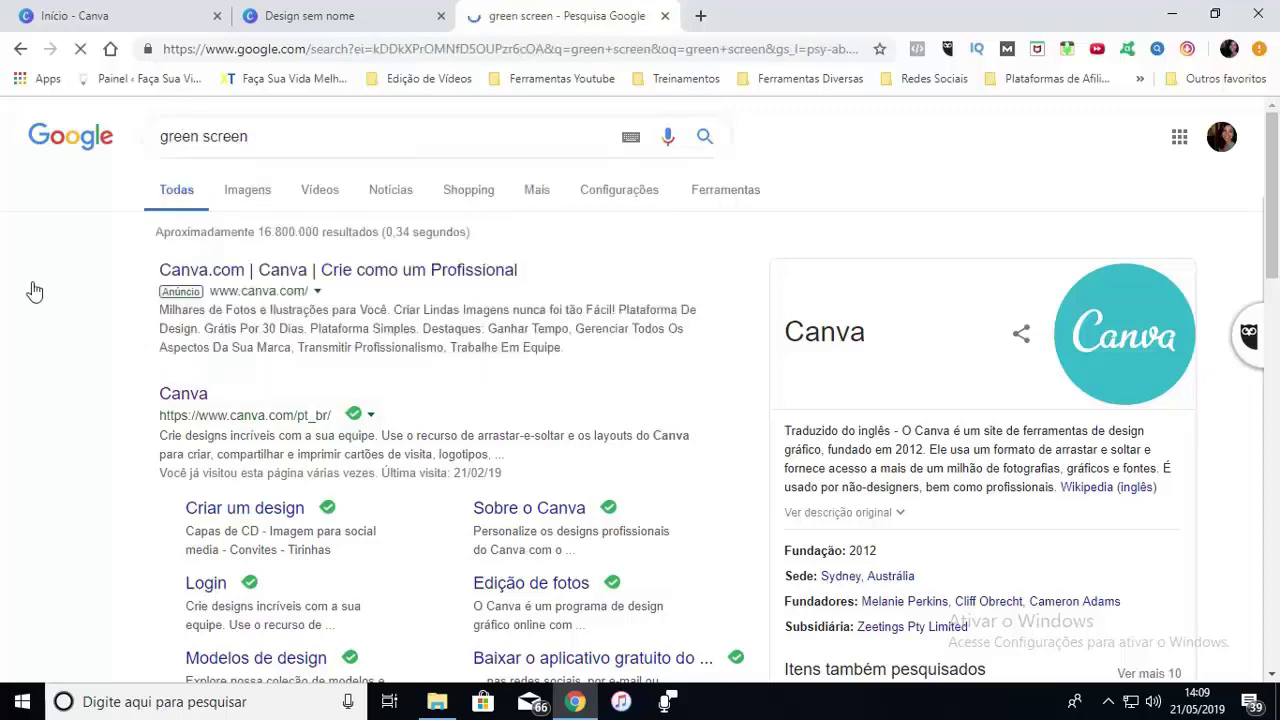
{"action": "left_click", "coordinate": [315, 192]}
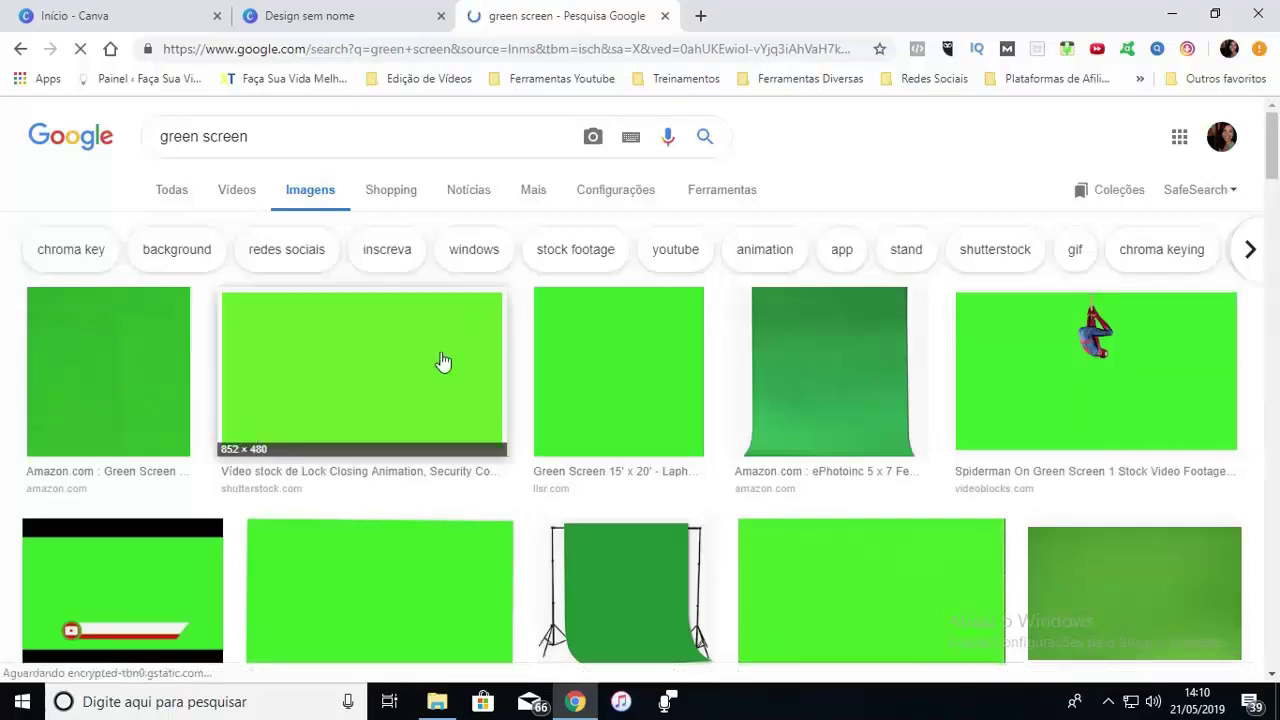
Preview the plain lime-green 852 × 480 image, open its save options, then return to Canva
{"action": "left_click", "coordinate": [363, 357]}
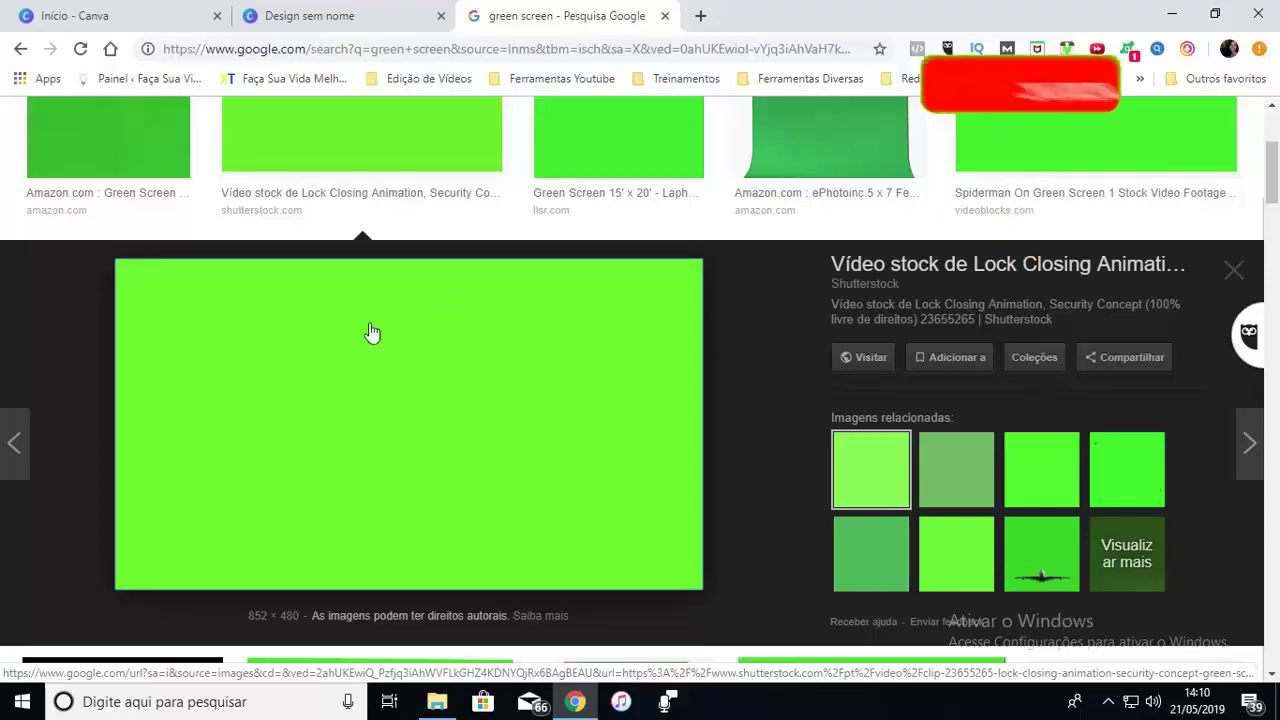
{"action": "right_click", "coordinate": [516, 372]}
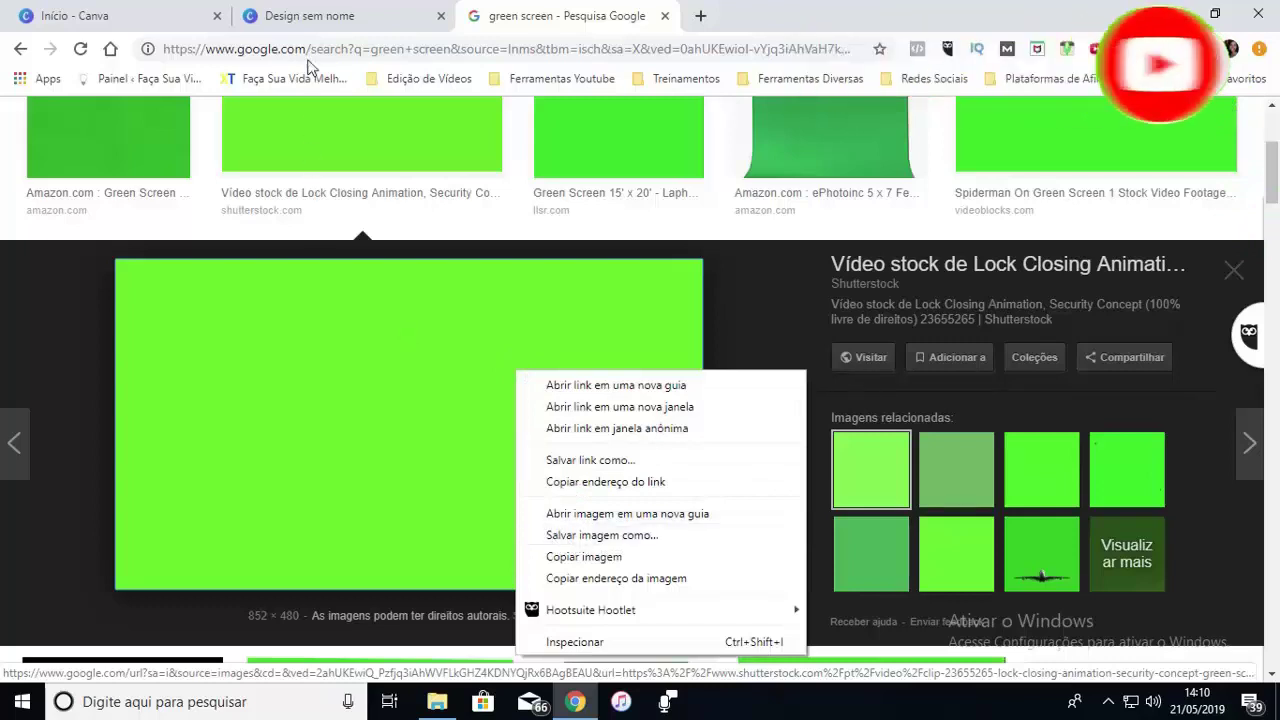
{"action": "left_click", "coordinate": [322, 17]}
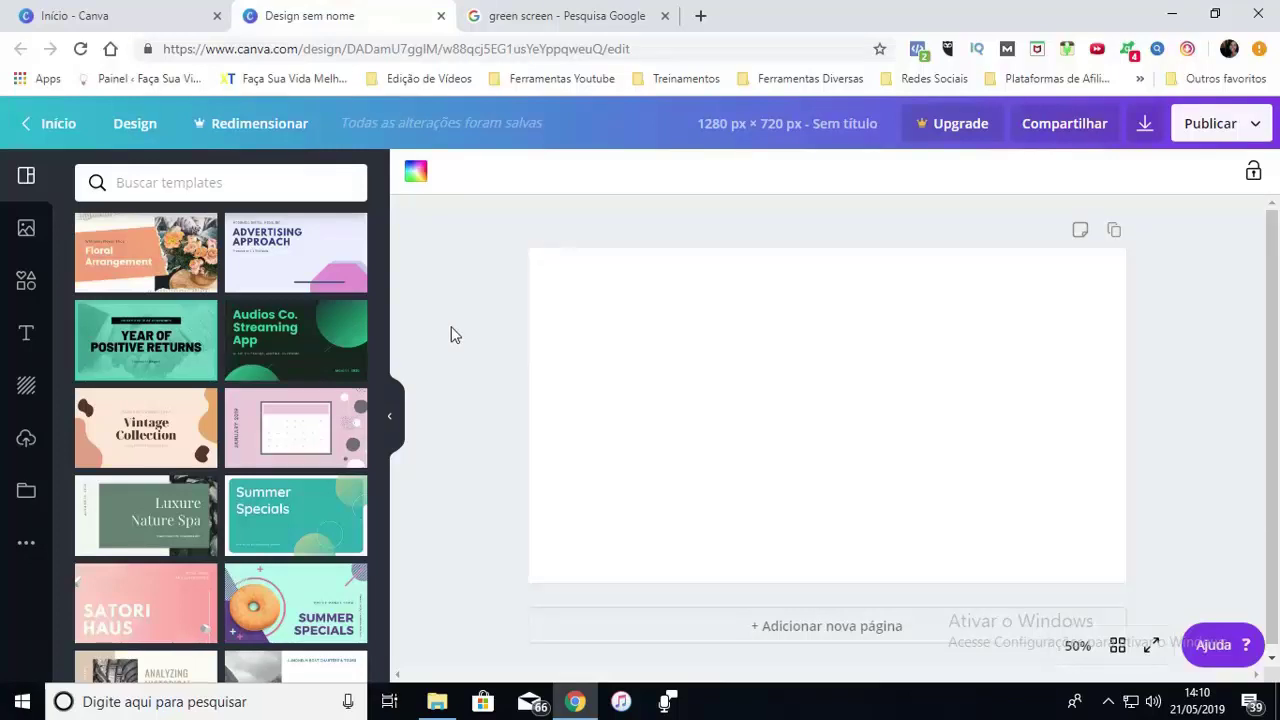
Fill the 1280×720 page with the uploaded green screen image and scroll Elements to Gradientes
{"action": "left_click", "coordinate": [26, 442]}
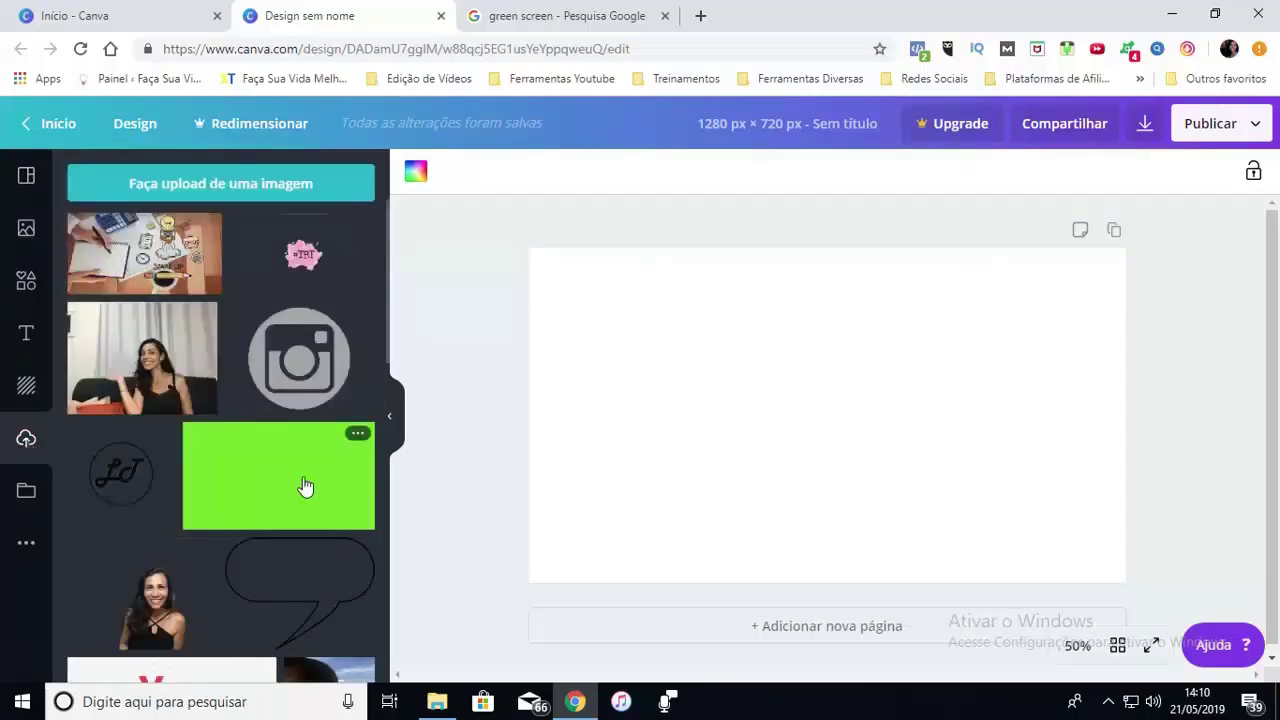
{"action": "left_click_drag", "start_coordinate": [369, 480], "coordinate": [752, 282]}
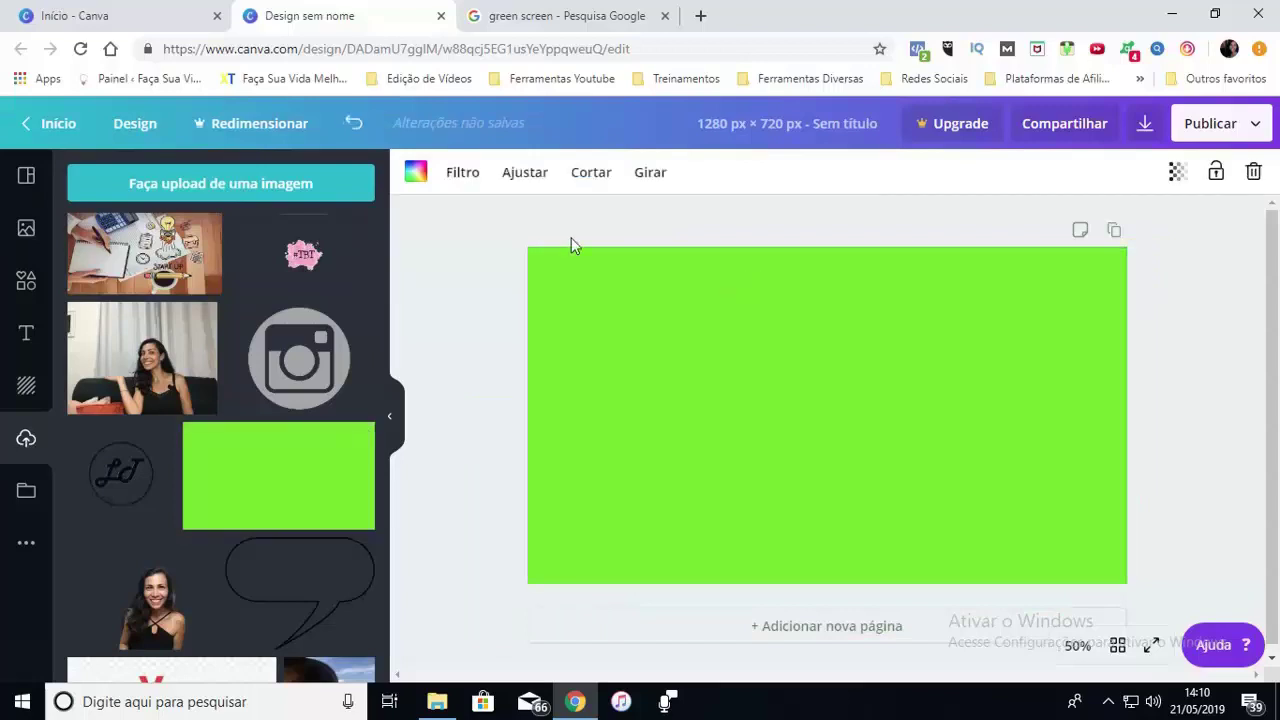
{"action": "left_click", "coordinate": [27, 178]}
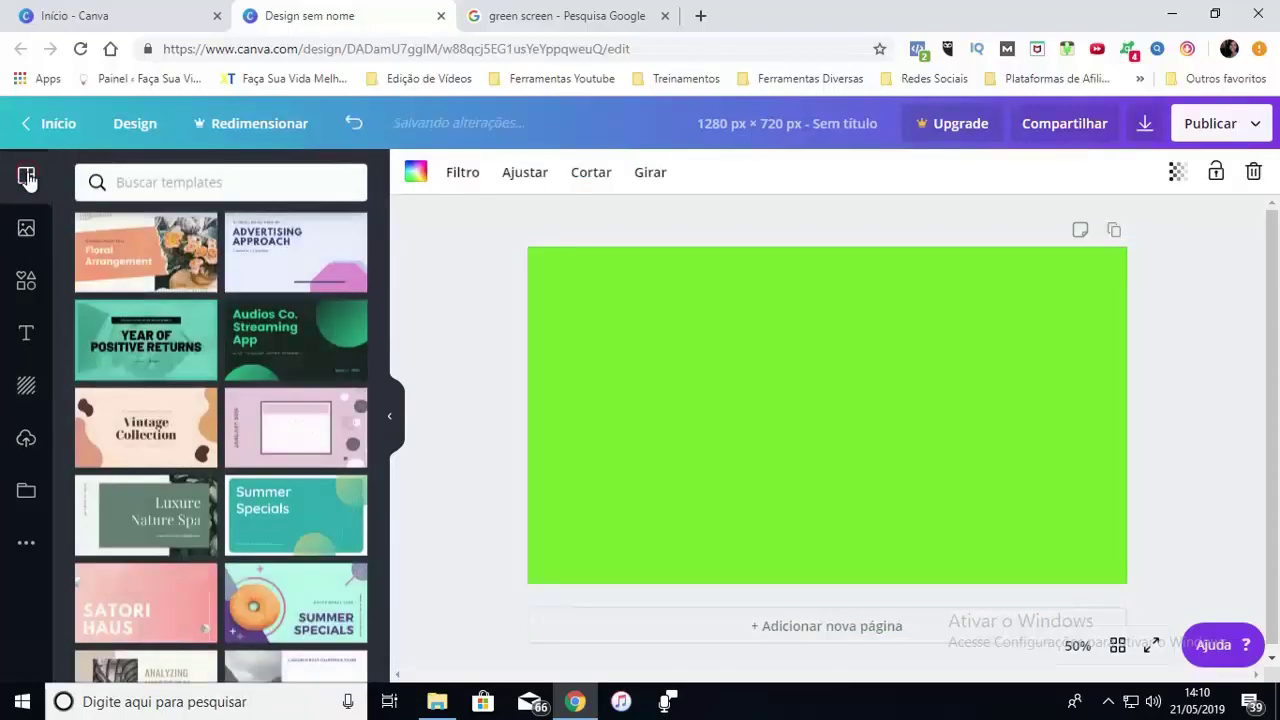
{"action": "left_click", "coordinate": [27, 283]}
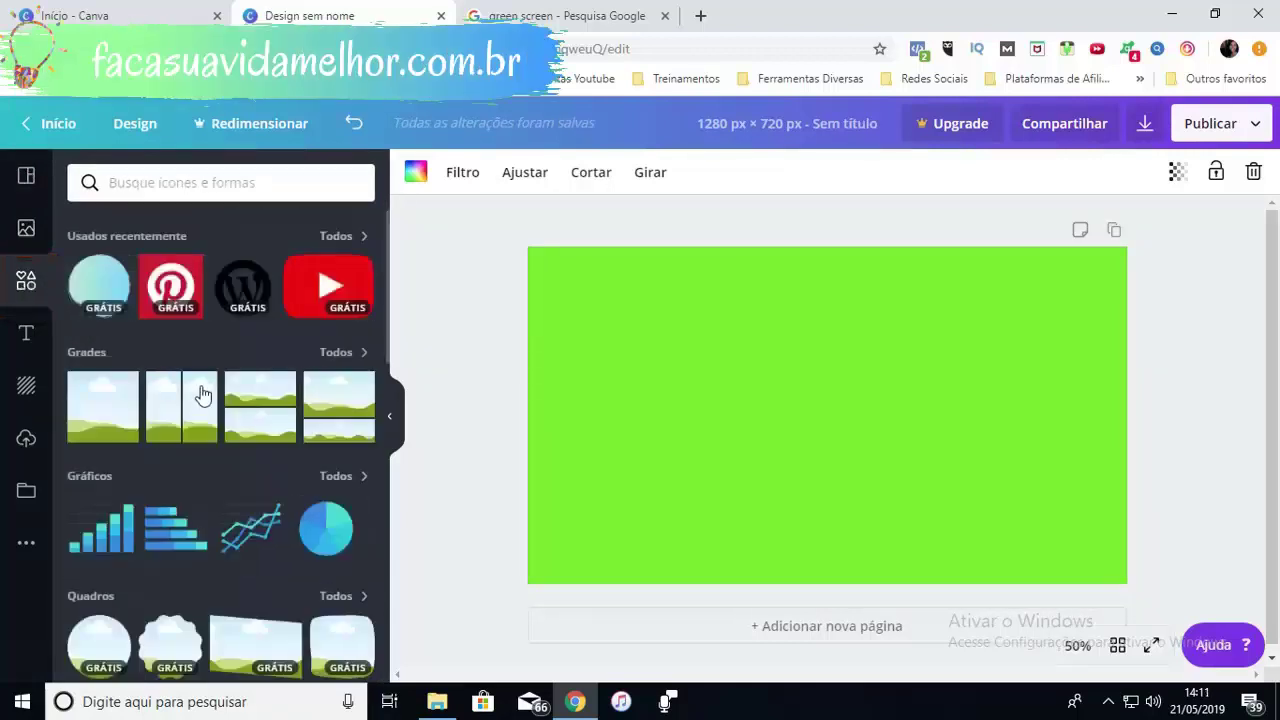
{"action": "left_click_drag", "start_coordinate": [390, 300], "coordinate": [392, 354]}
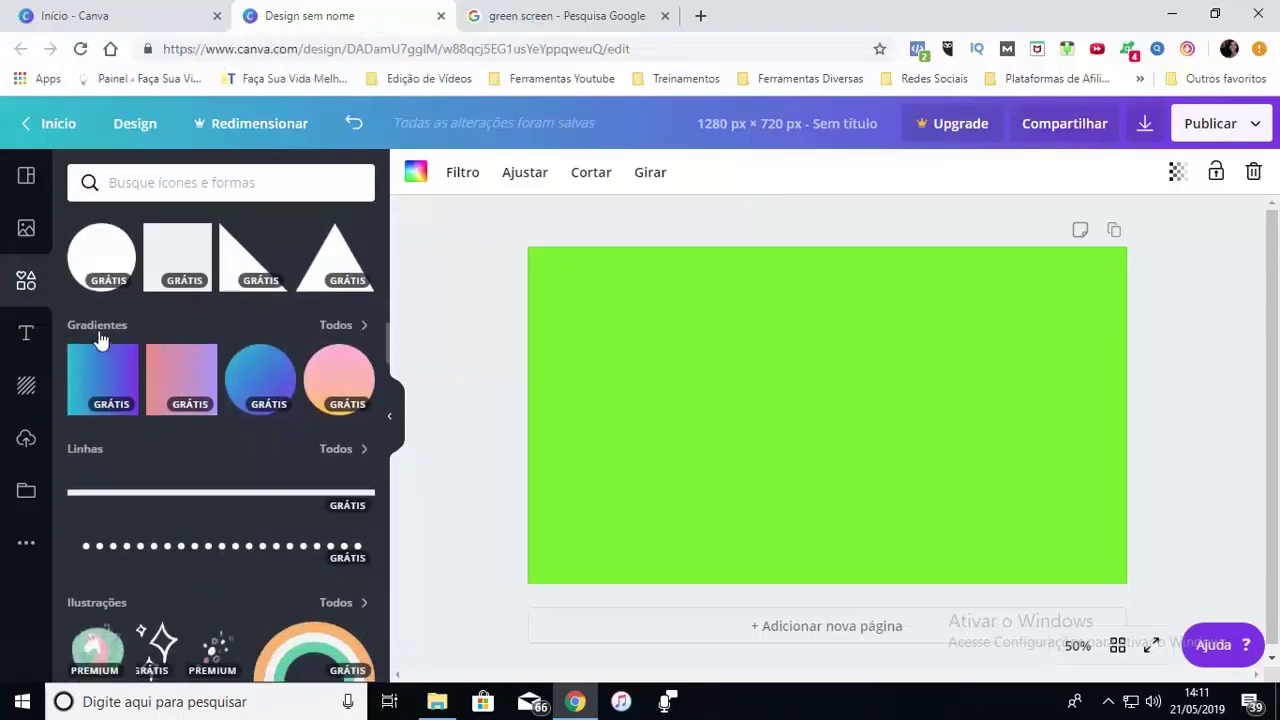
Add the pink gradient brush stroke from Gradientes, shrink it and move it to the top-left edge
{"action": "left_click", "coordinate": [56, 322]}
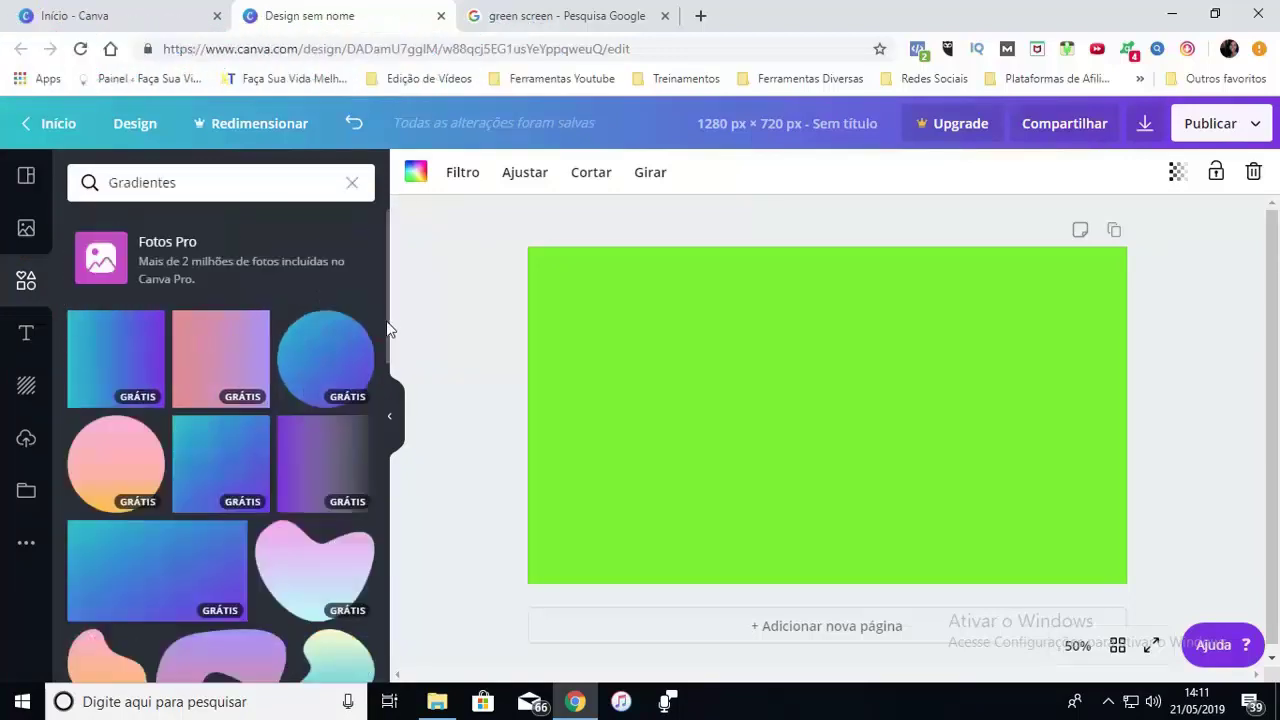
{"action": "left_click_drag", "start_coordinate": [391, 337], "coordinate": [370, 575]}
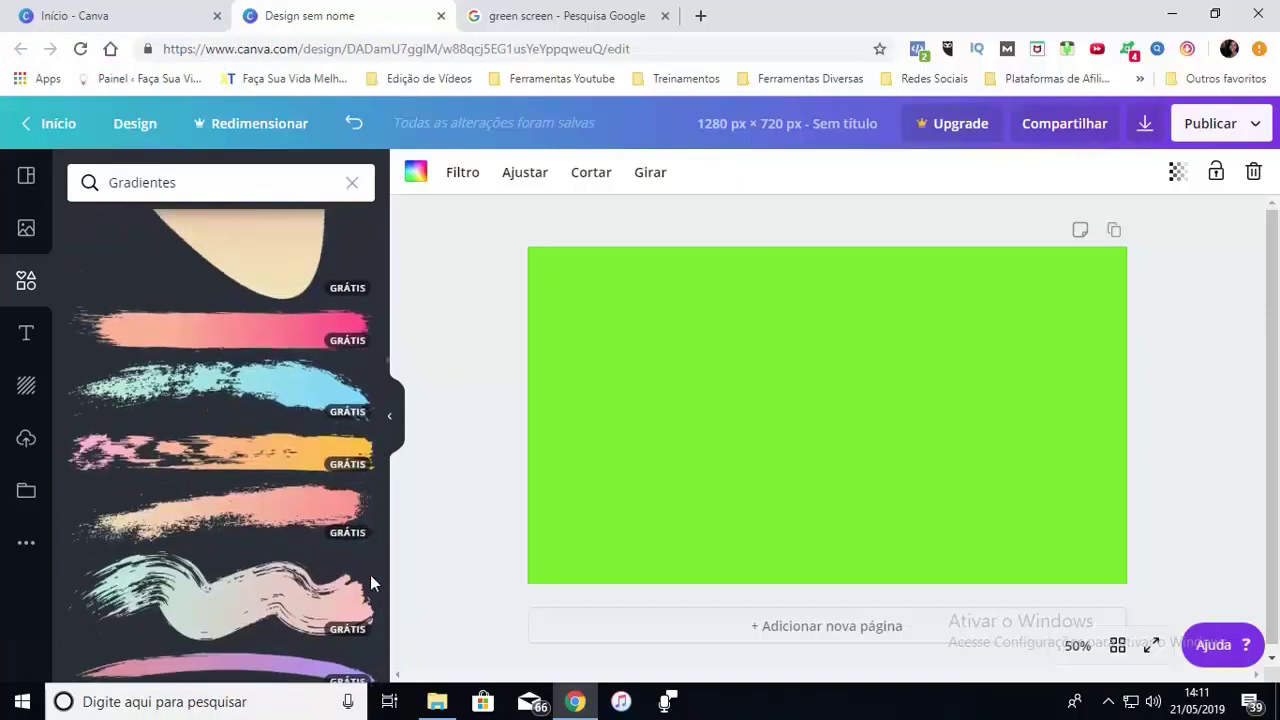
{"action": "left_click", "coordinate": [280, 333]}
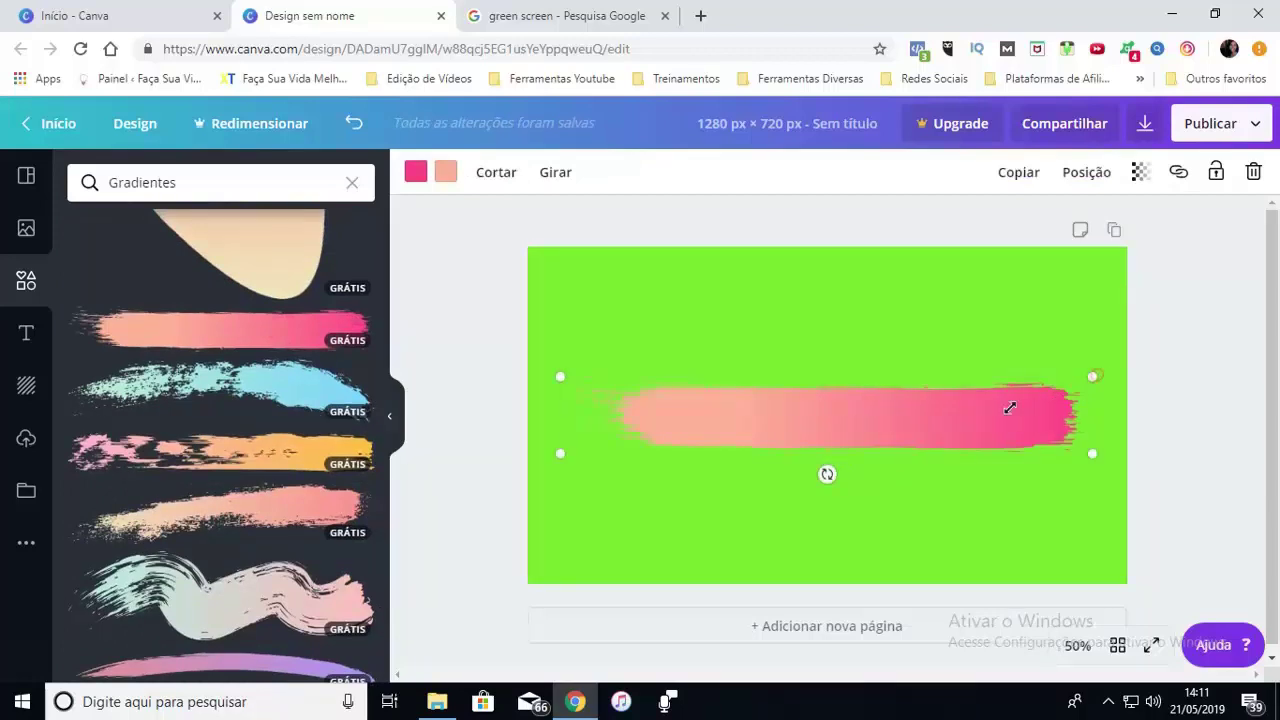
{"action": "left_click_drag", "start_coordinate": [1010, 408], "coordinate": [862, 417]}
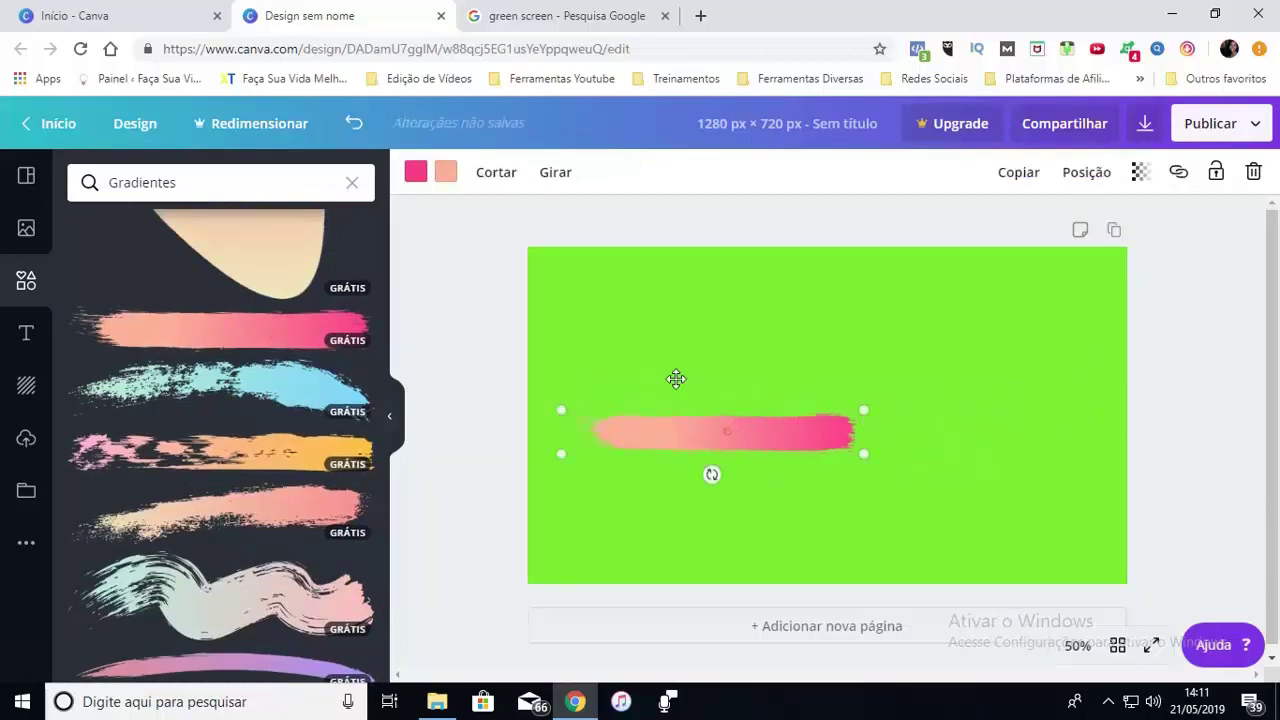
{"action": "mouse_move", "coordinate": [676, 378]}
{"action": "left_mouse_down"}
{"action": "mouse_move", "coordinate": [646, 320]}
{"action": "mouse_move", "coordinate": [658, 281]}
{"action": "left_mouse_up"}
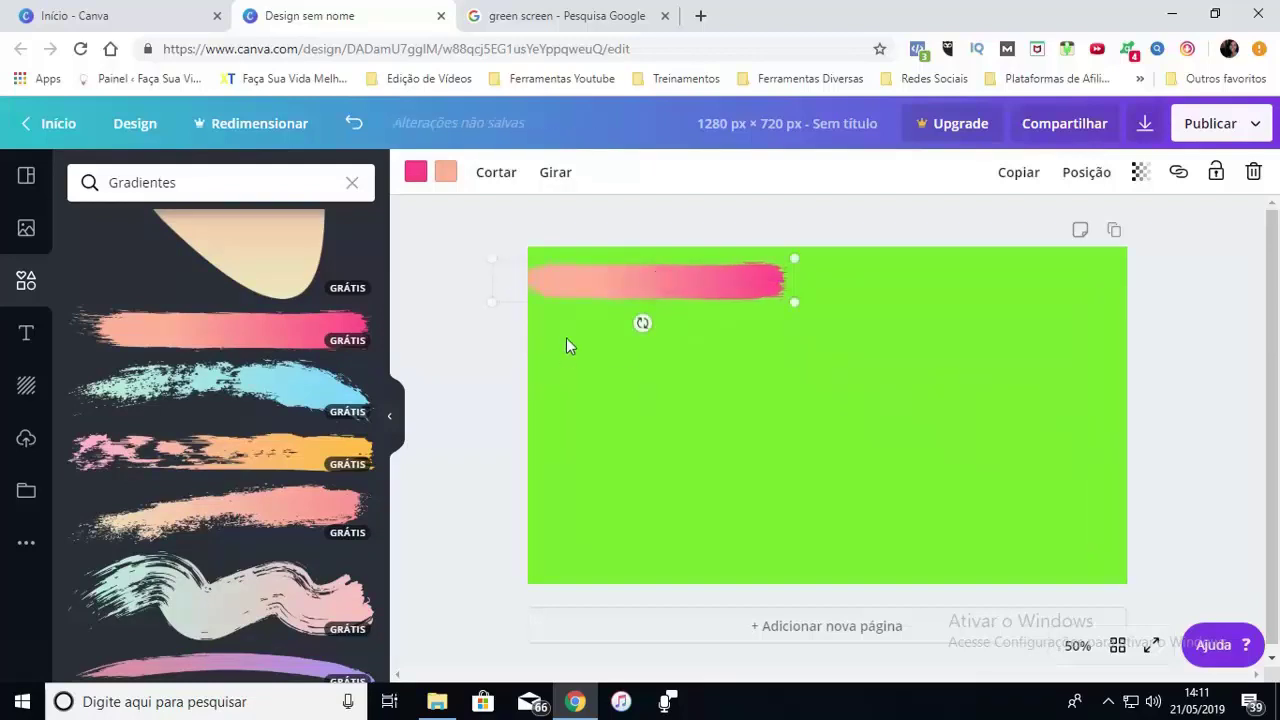
Search Elements for 'media social' and browse the results
{"action": "left_click", "coordinate": [352, 183]}
{"action": "type", "text": "media social"}
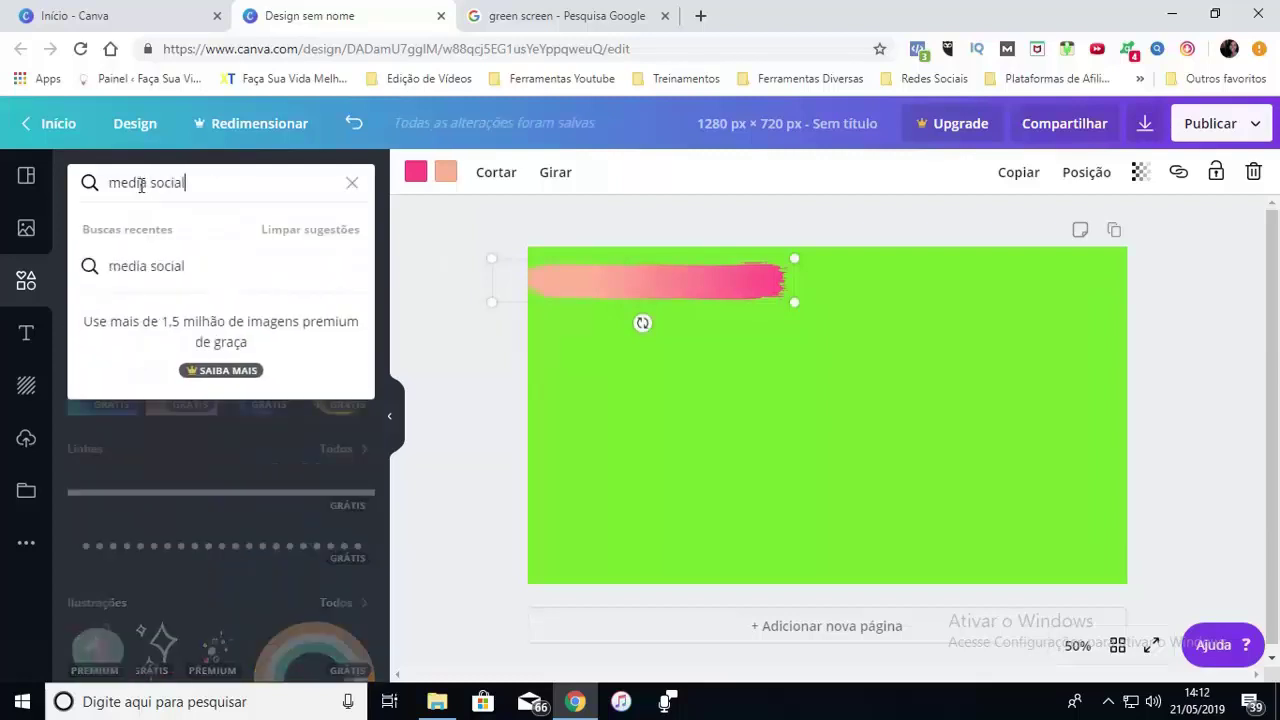
{"action": "key", "text": "Return"}
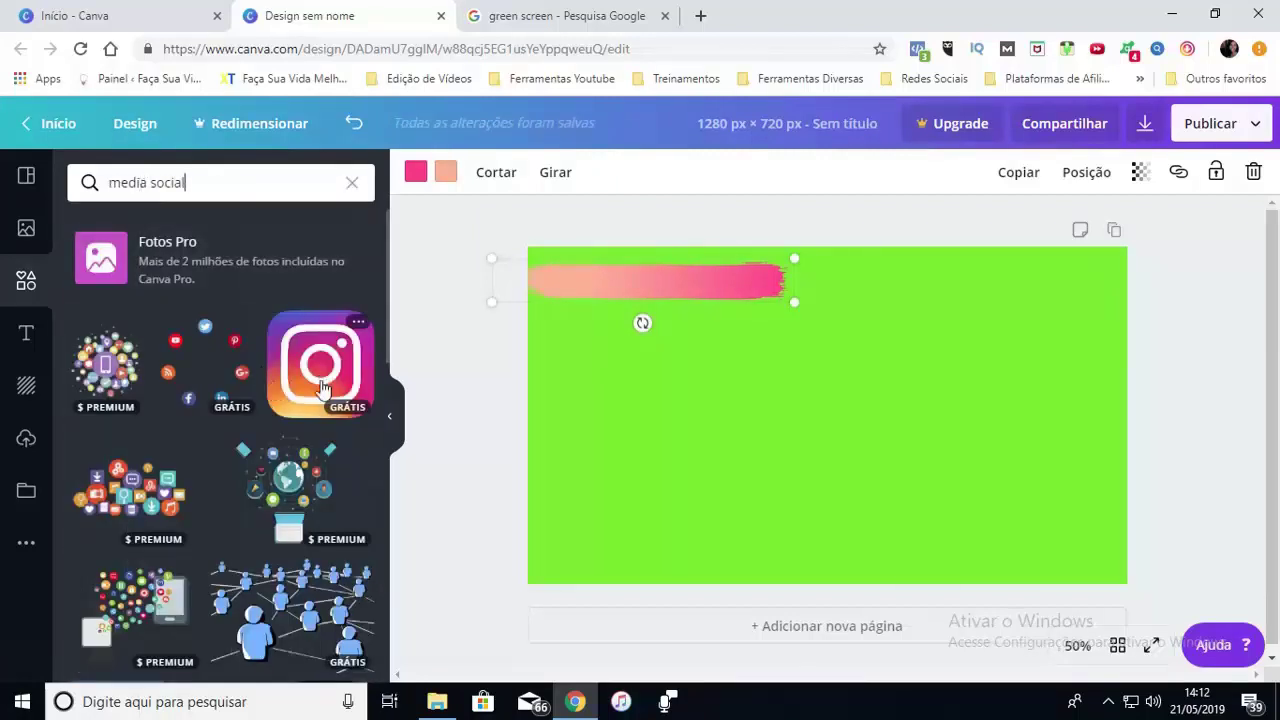
{"action": "scroll", "coordinate": [390, 330], "scroll_direction": "down", "scroll_amount": 3}
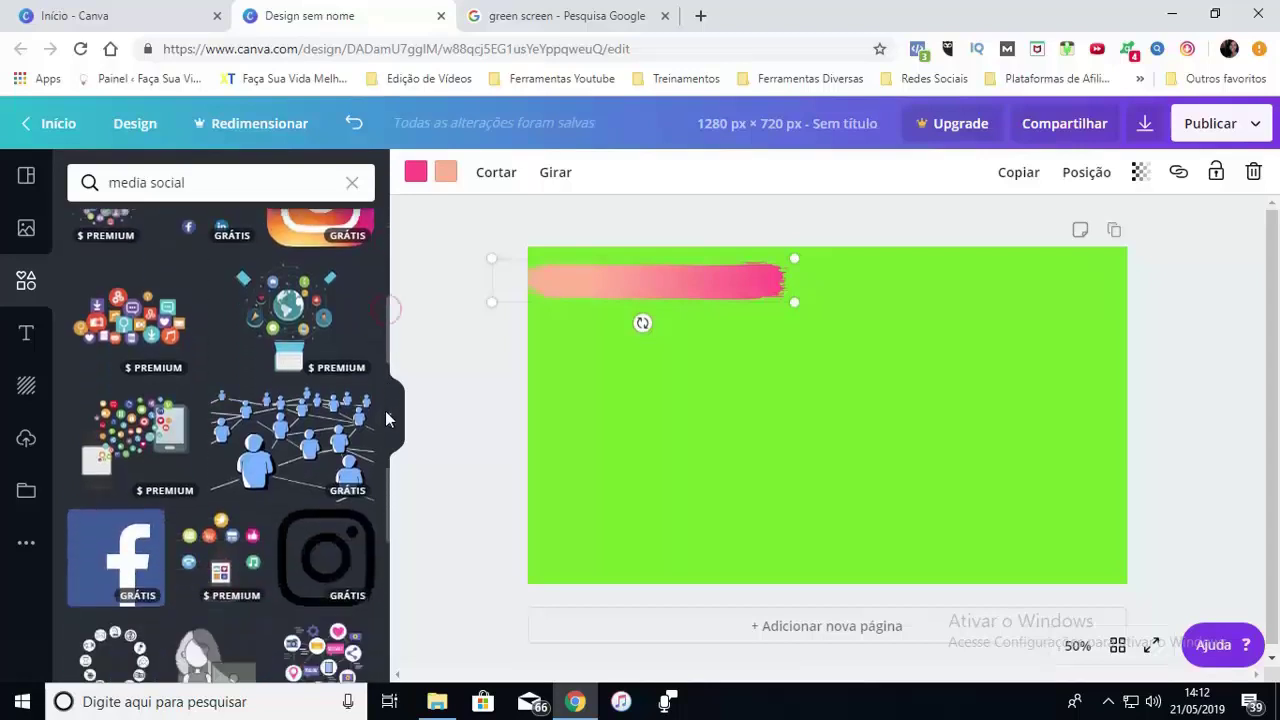
{"action": "scroll", "coordinate": [388, 428], "scroll_direction": "down", "scroll_amount": 1}
{"action": "scroll", "coordinate": [390, 390], "scroll_direction": "up", "scroll_amount": 4}
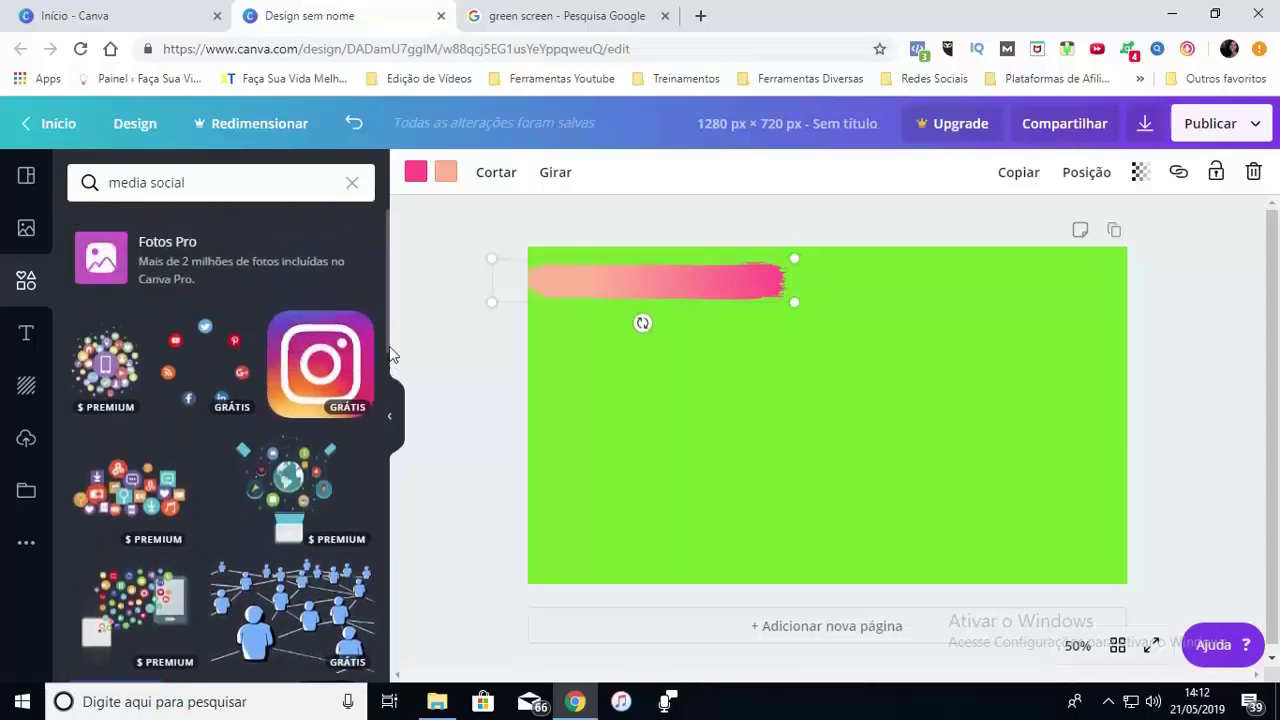
{"action": "scroll", "coordinate": [387, 402], "scroll_direction": "down", "scroll_amount": 4}
{"action": "scroll", "coordinate": [391, 360], "scroll_direction": "up", "scroll_amount": 4}
Add the Instagram logo at 110 × 110 on the brush stroke's left end, keeping the stroke's colour
{"action": "left_click", "coordinate": [330, 352]}
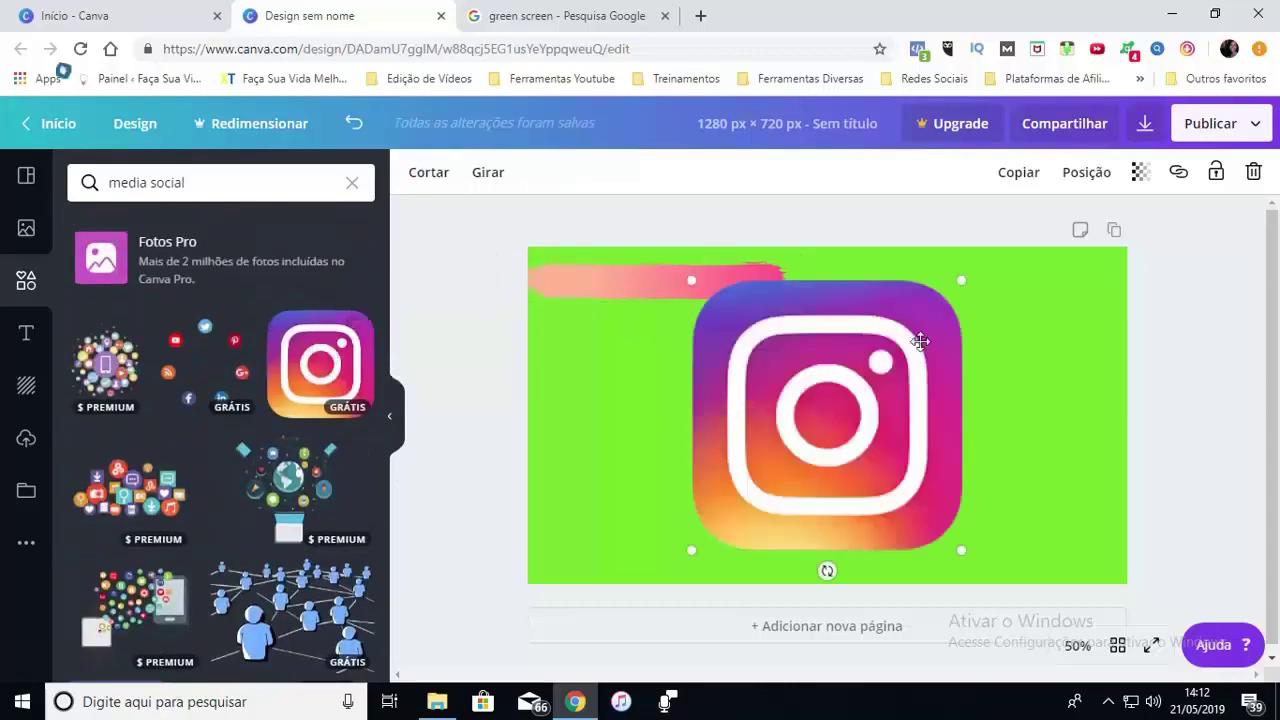
{"action": "left_click_drag", "start_coordinate": [960, 278], "coordinate": [546, 280]}
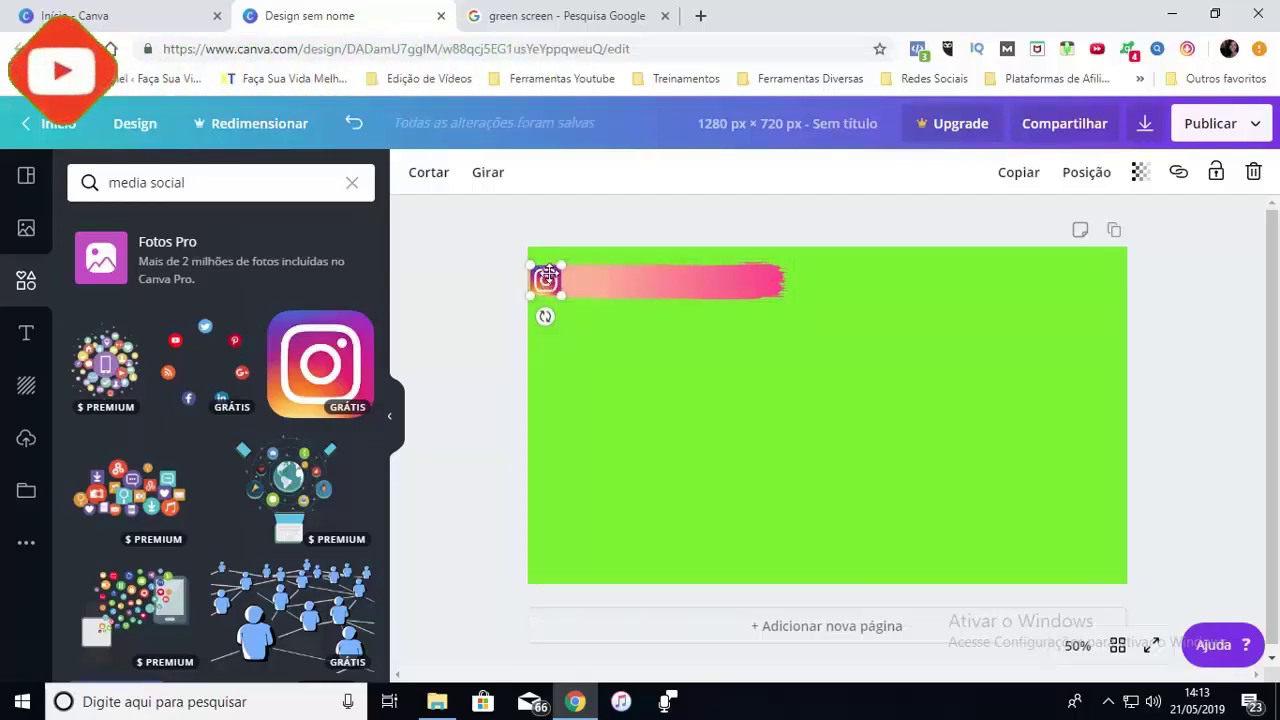
{"action": "left_click", "coordinate": [565, 332]}
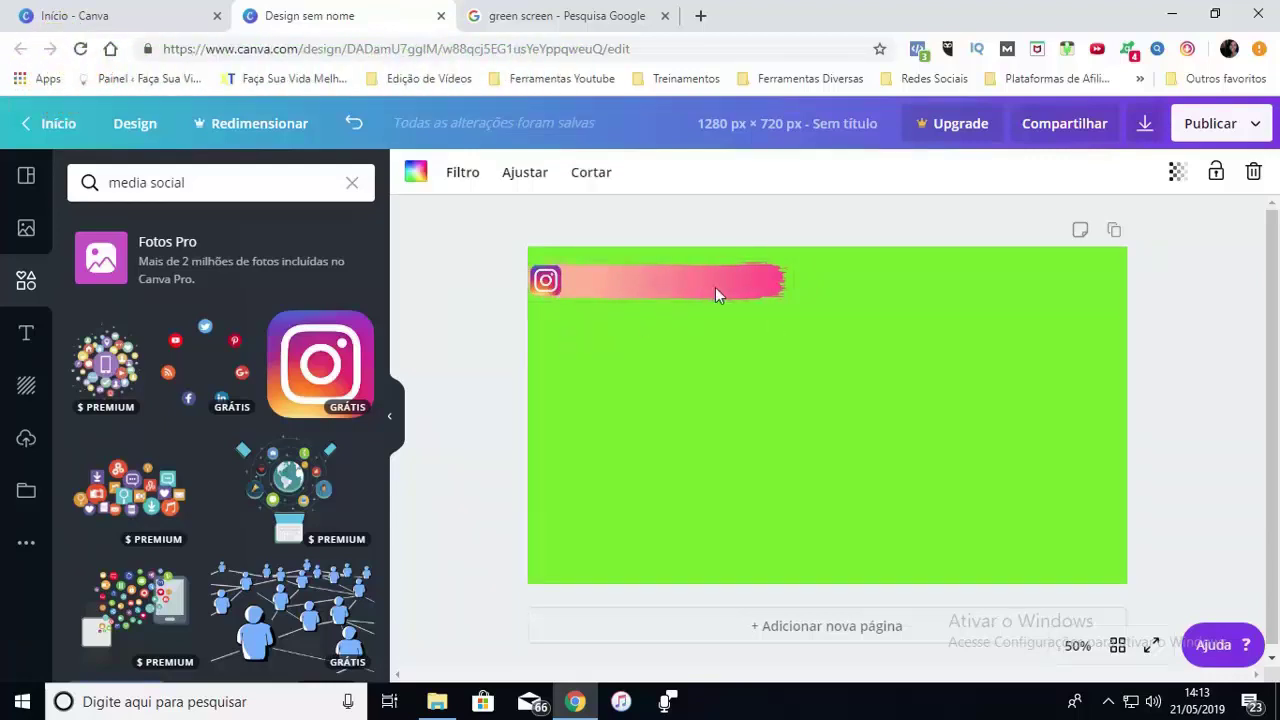
{"action": "left_click", "coordinate": [630, 278]}
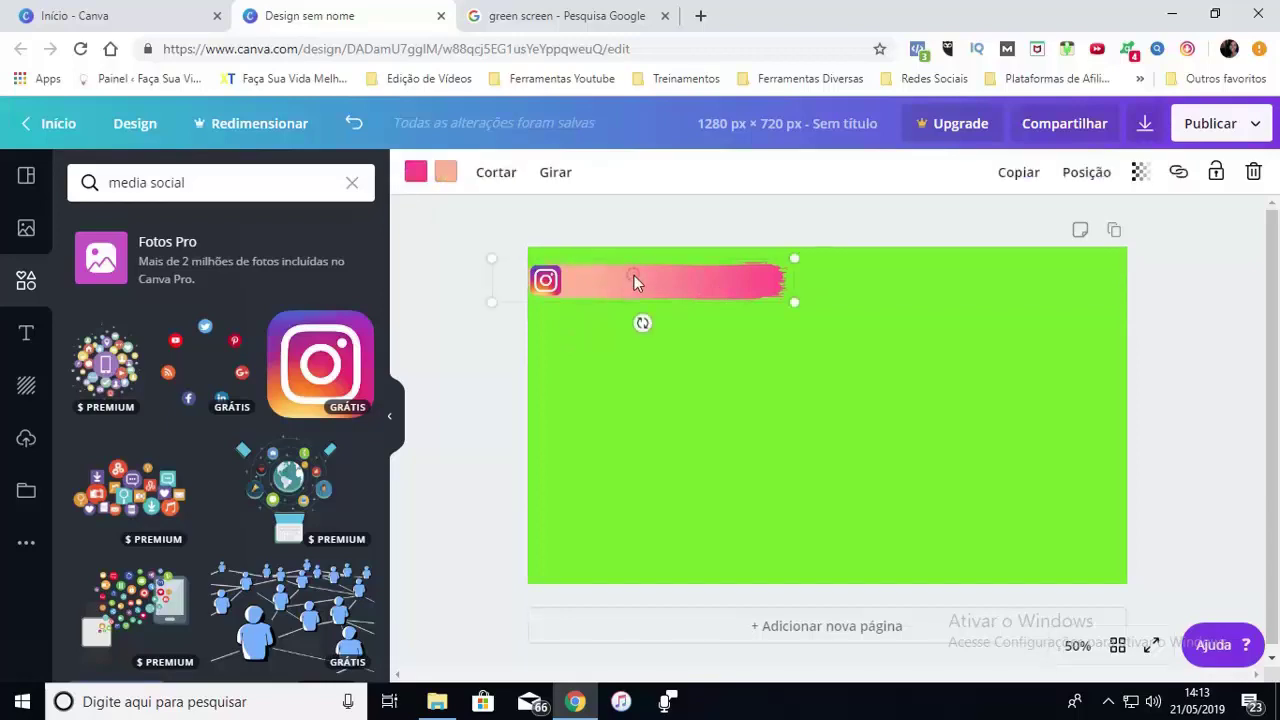
{"action": "left_click", "coordinate": [415, 175]}
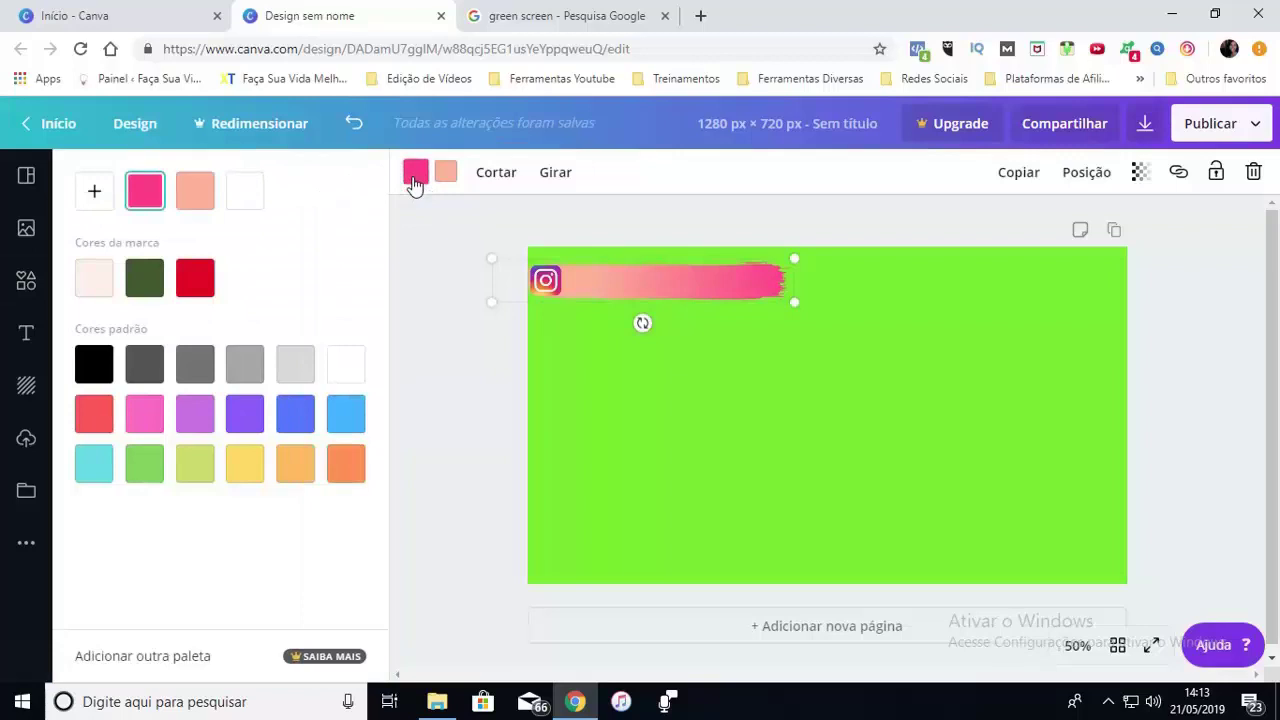
{"action": "left_click", "coordinate": [612, 419]}
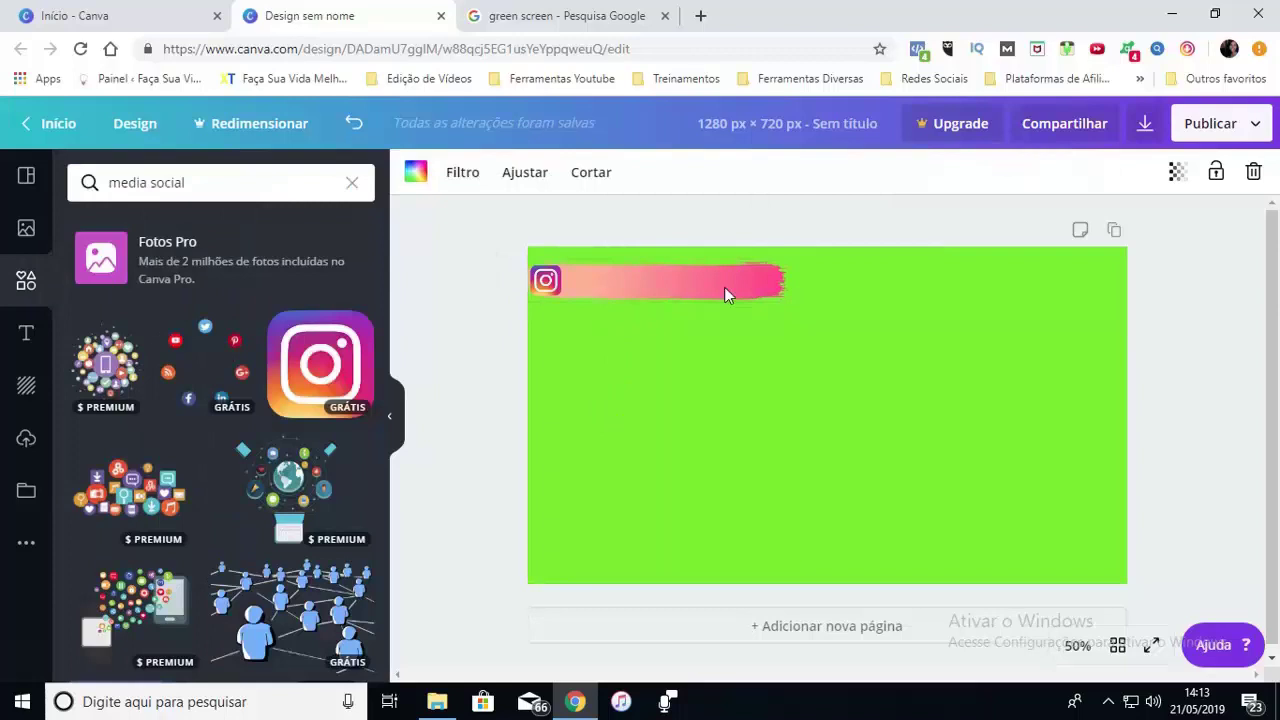
Add a text box containing the Instagram handle
{"action": "left_click", "coordinate": [26, 337]}
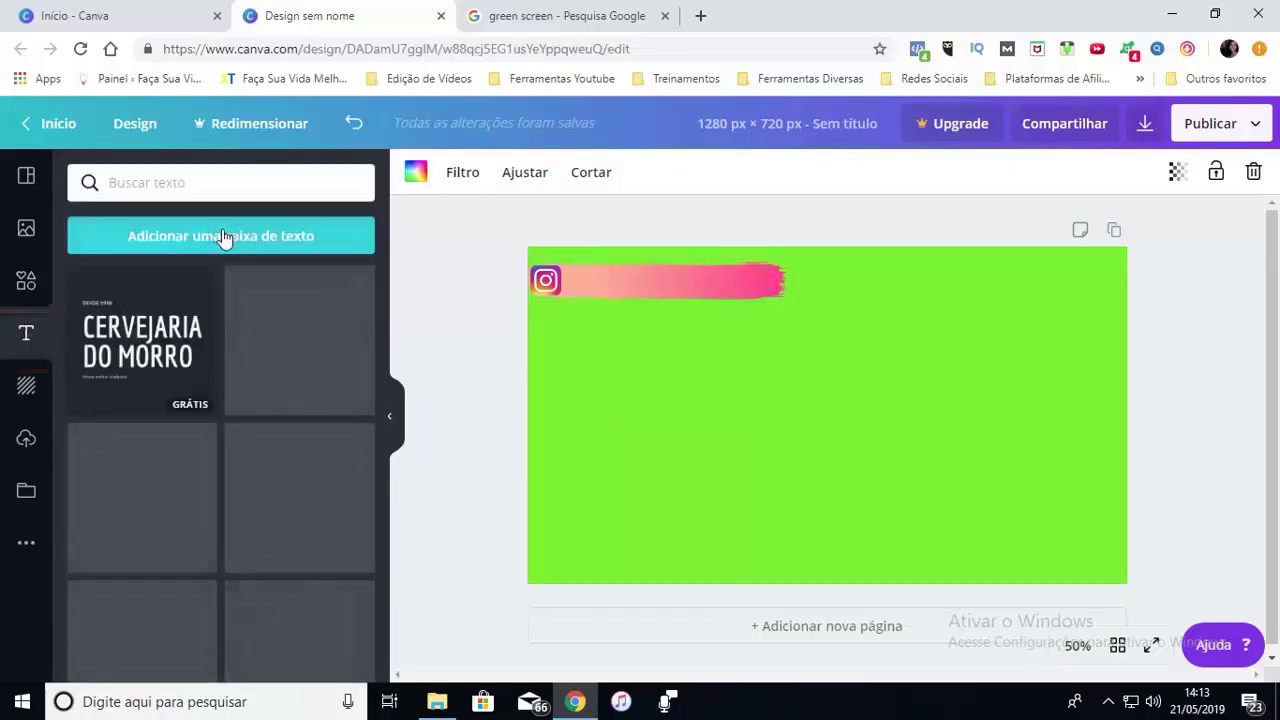
{"action": "left_click", "coordinate": [224, 237]}
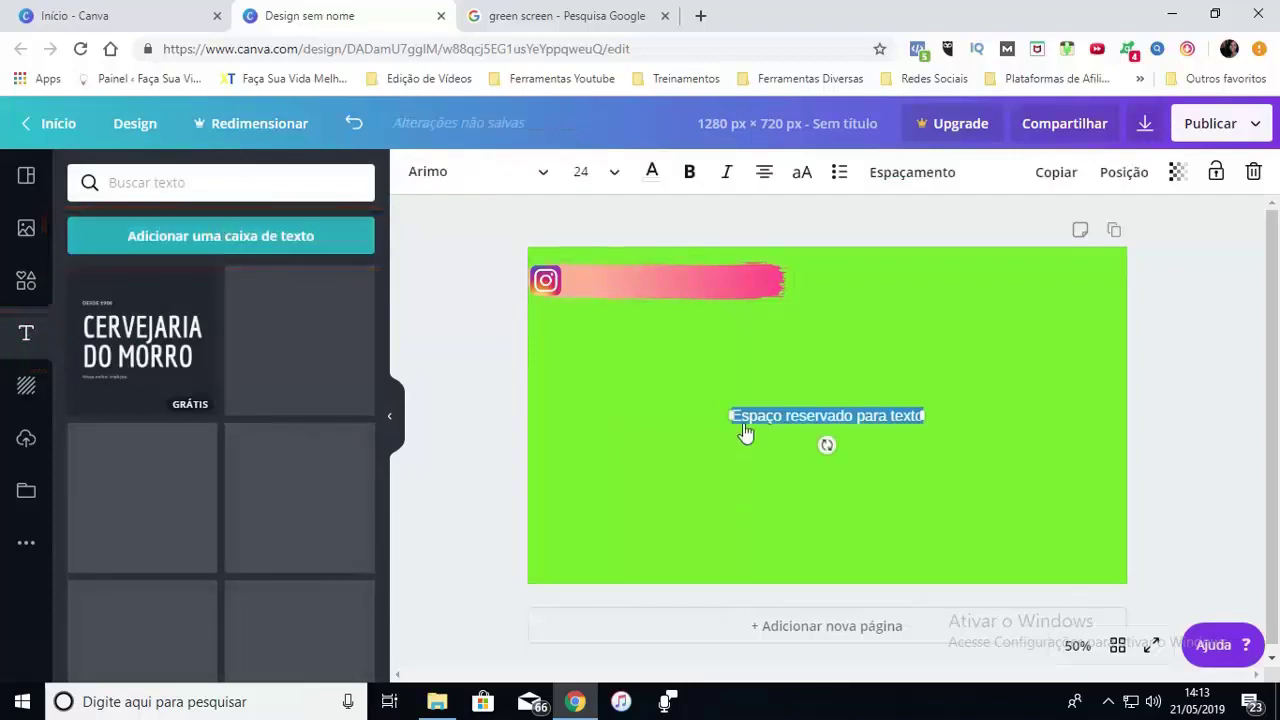
{"action": "left_click_drag", "start_coordinate": [726, 415], "coordinate": [650, 419]}
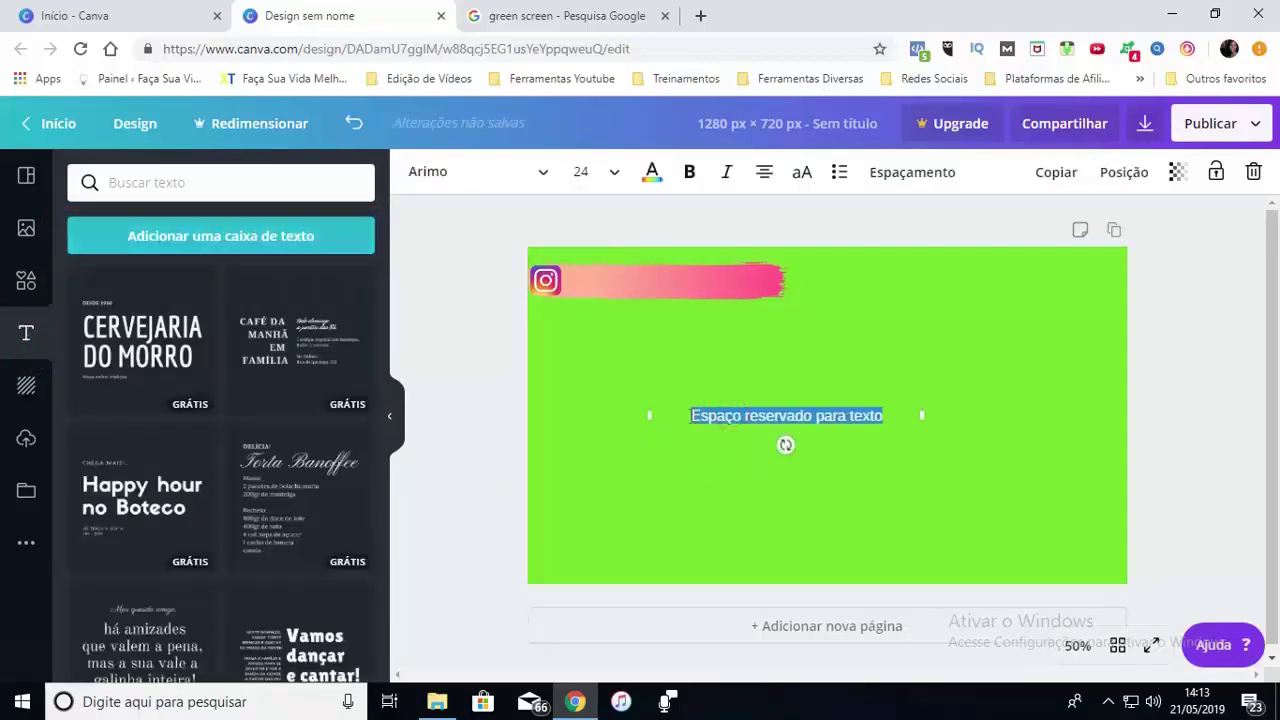
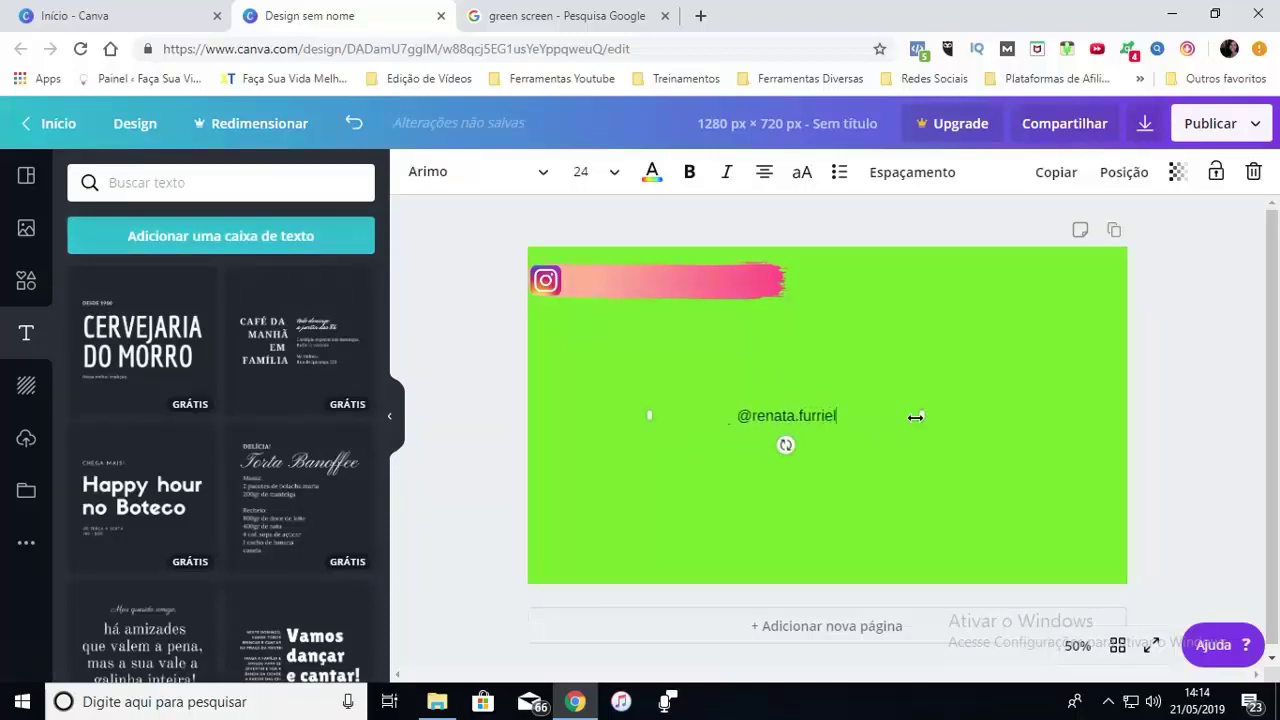
Style the handle in white Oregano at size 32 and place it on the pink brush stroke
{"action": "left_click_drag", "start_coordinate": [836, 418], "coordinate": [738, 422]}
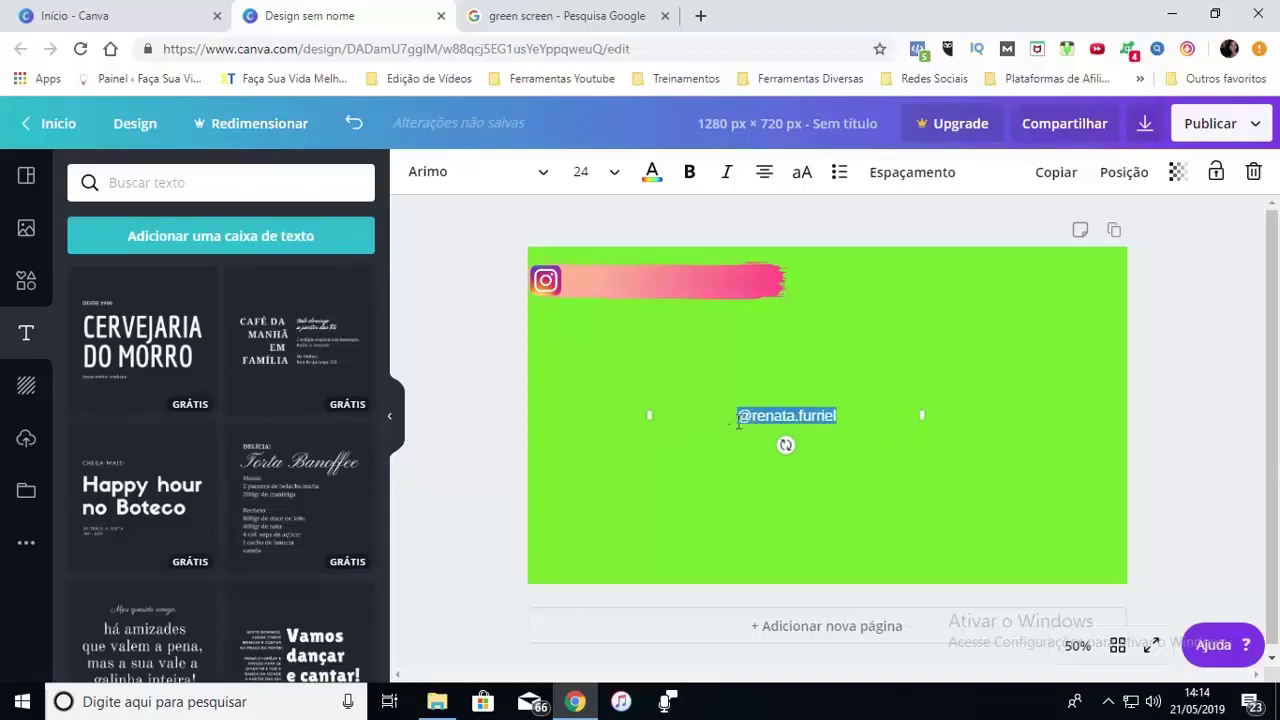
{"action": "left_click", "coordinate": [545, 175]}
{"action": "type", "text": "orega"}
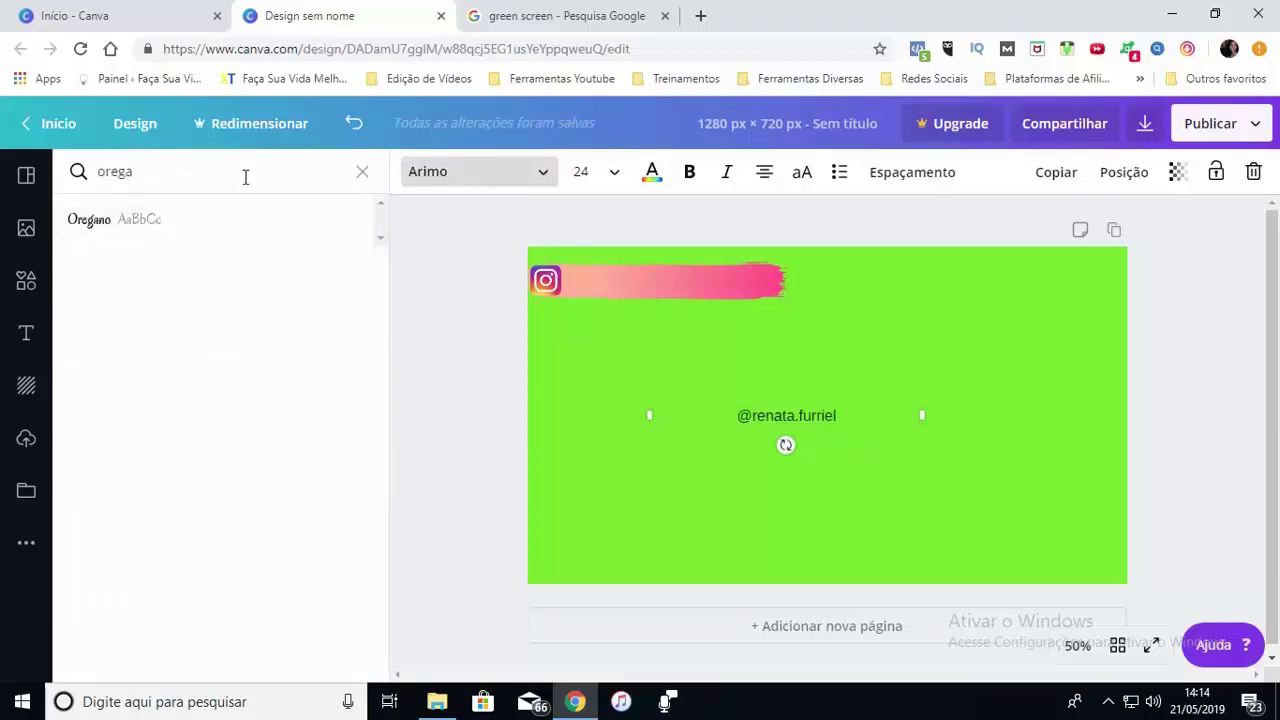
{"action": "left_click", "coordinate": [137, 224]}
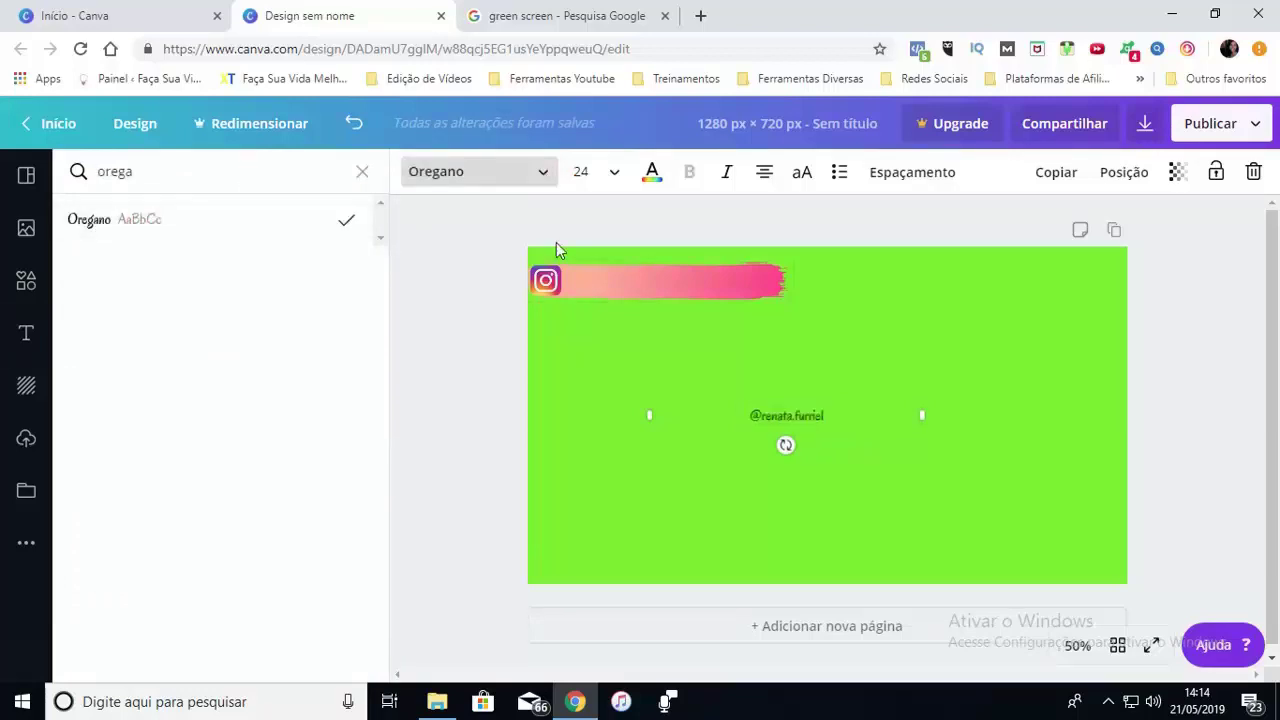
{"action": "left_click", "coordinate": [617, 177]}
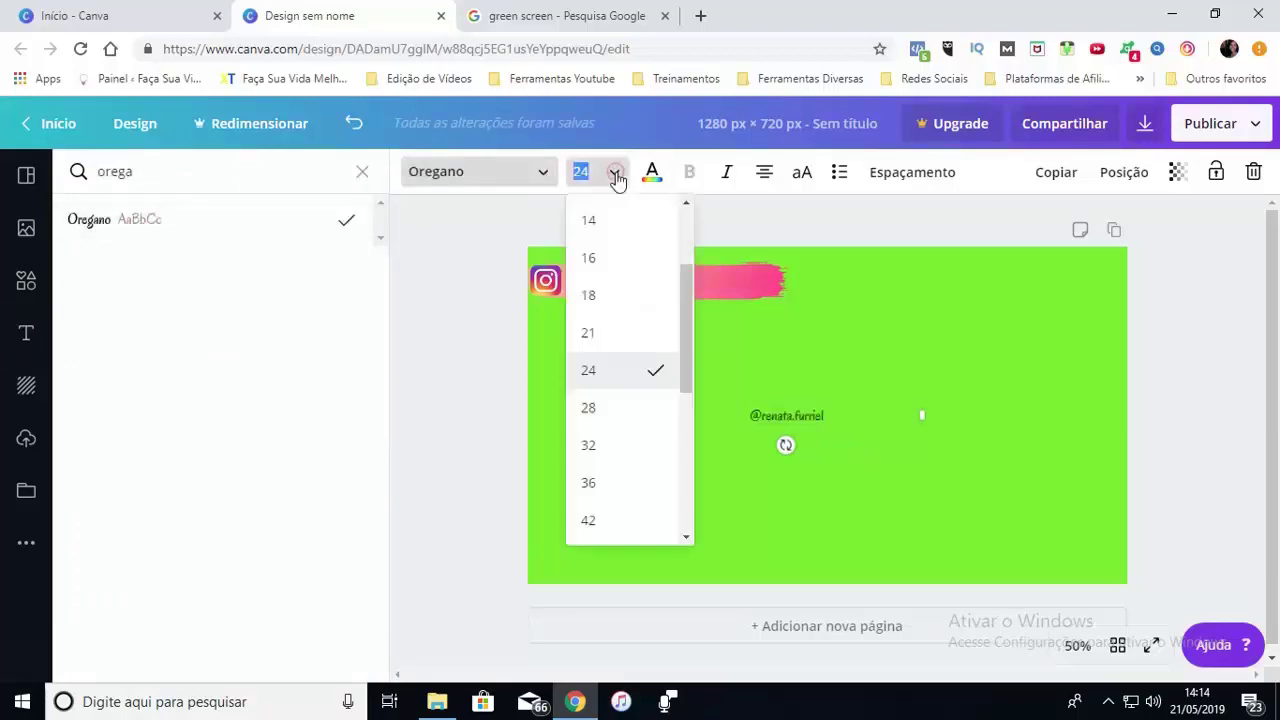
{"action": "left_click", "coordinate": [592, 446]}
{"action": "mouse_move", "coordinate": [900, 430]}
{"action": "left_mouse_down"}
{"action": "mouse_move", "coordinate": [826, 320]}
{"action": "mouse_move", "coordinate": [751, 289]}
{"action": "mouse_move", "coordinate": [727, 295]}
{"action": "left_mouse_up"}
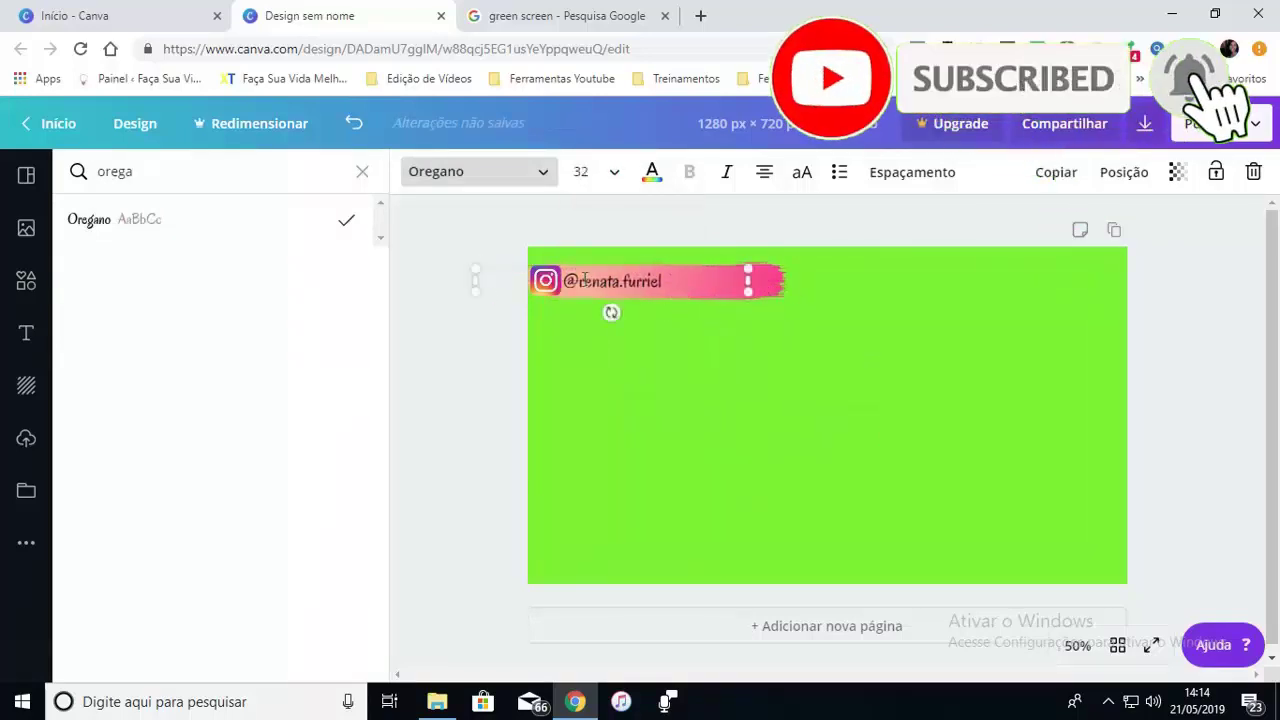
{"action": "left_click", "coordinate": [651, 176]}
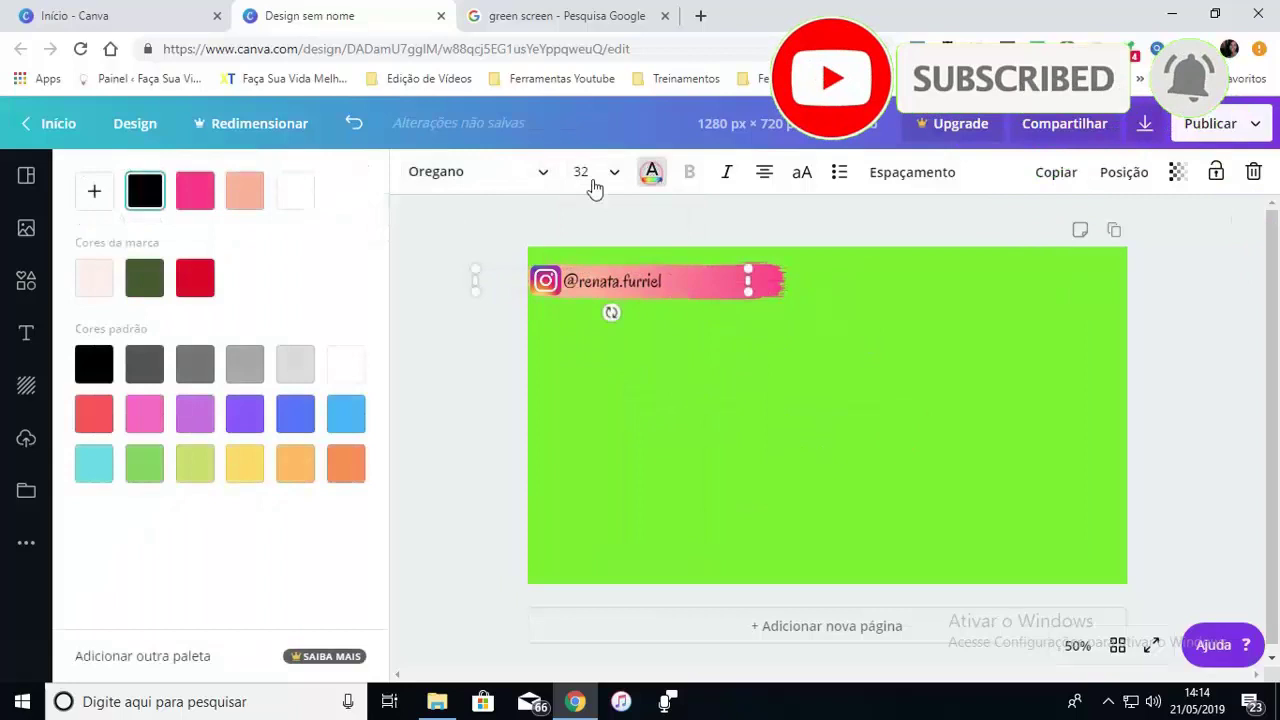
{"action": "left_click", "coordinate": [295, 190]}
{"action": "left_click", "coordinate": [681, 404]}
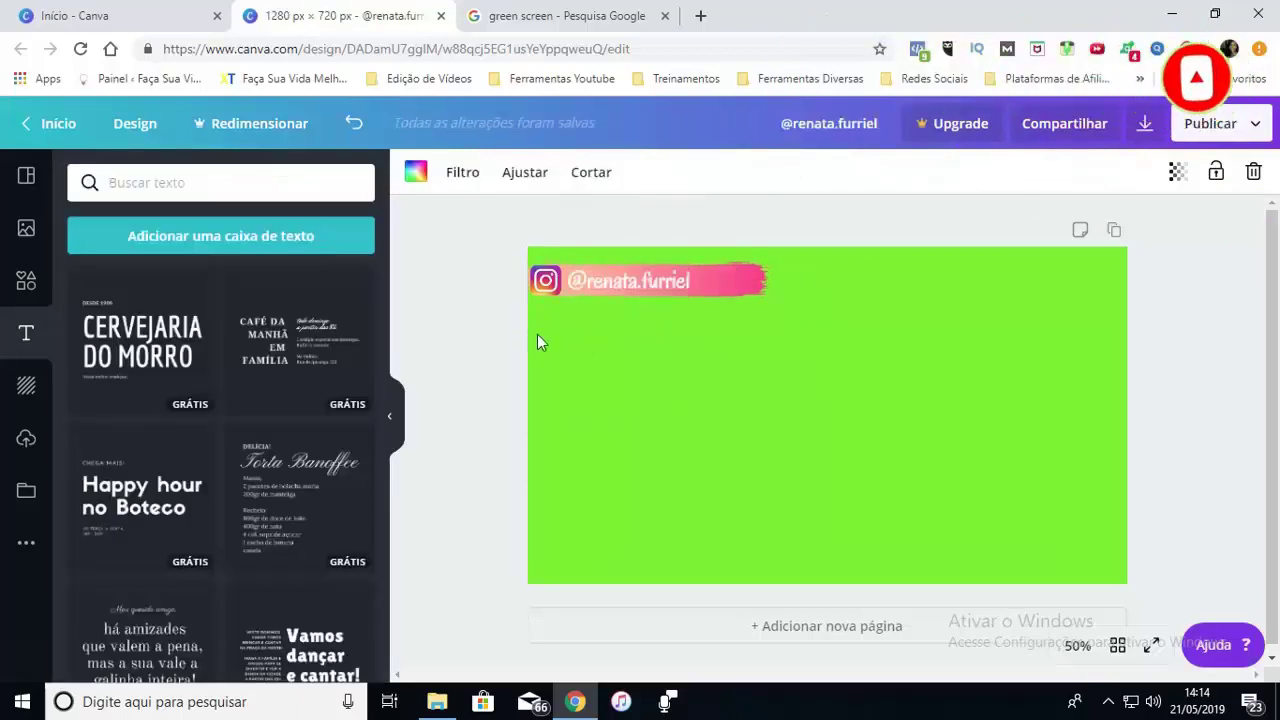
Place a second pink brush stroke below the first one
{"action": "left_click", "coordinate": [26, 281]}
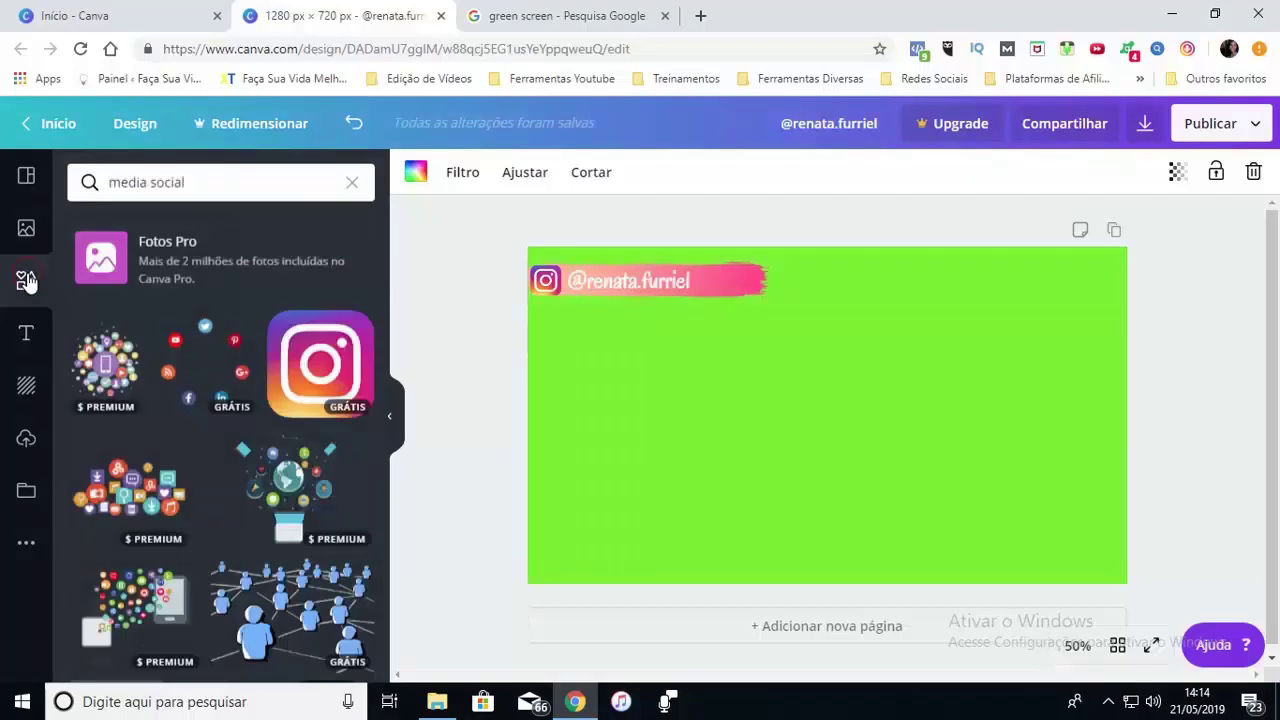
{"action": "left_click", "coordinate": [758, 284]}
{"action": "left_click", "coordinate": [758, 284]}
{"action": "mouse_move", "coordinate": [758, 284]}
{"action": "left_mouse_down"}
{"action": "mouse_move", "coordinate": [757, 334]}
{"action": "mouse_move", "coordinate": [743, 335]}
{"action": "left_mouse_up"}
{"action": "left_click", "coordinate": [709, 384]}
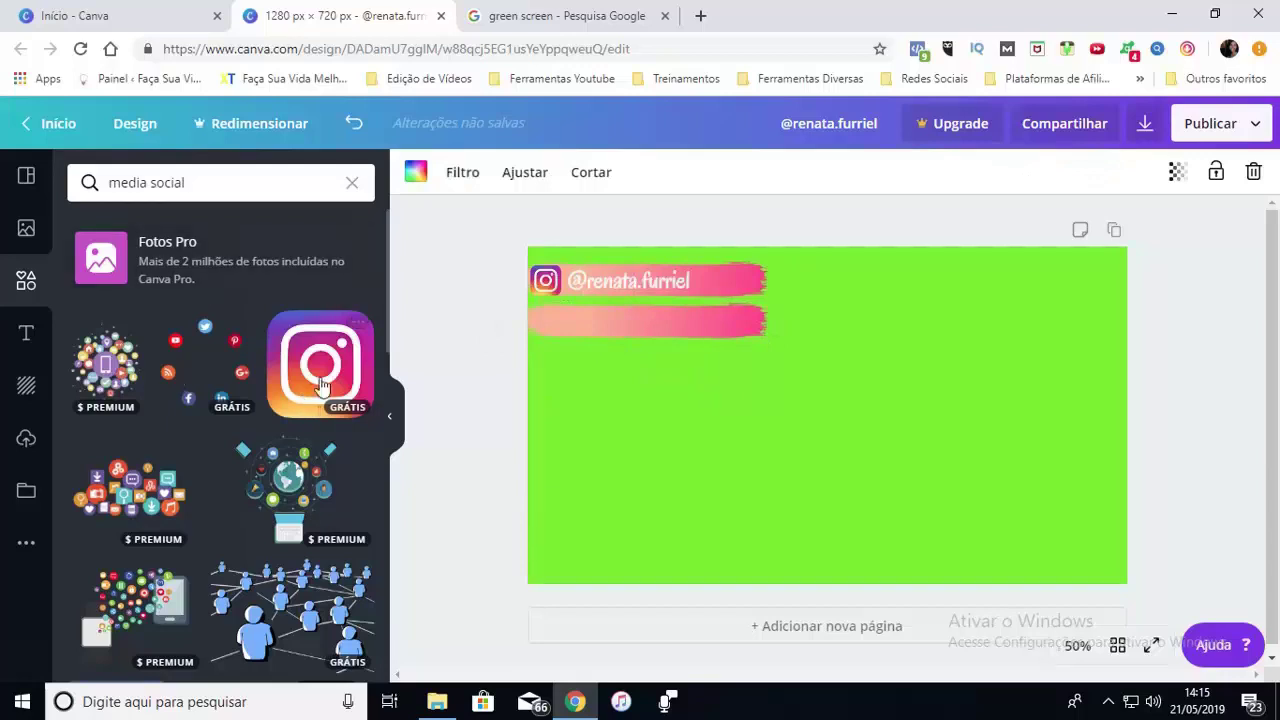
{"action": "scroll", "coordinate": [356, 389], "scroll_direction": "down", "scroll_amount": 3}
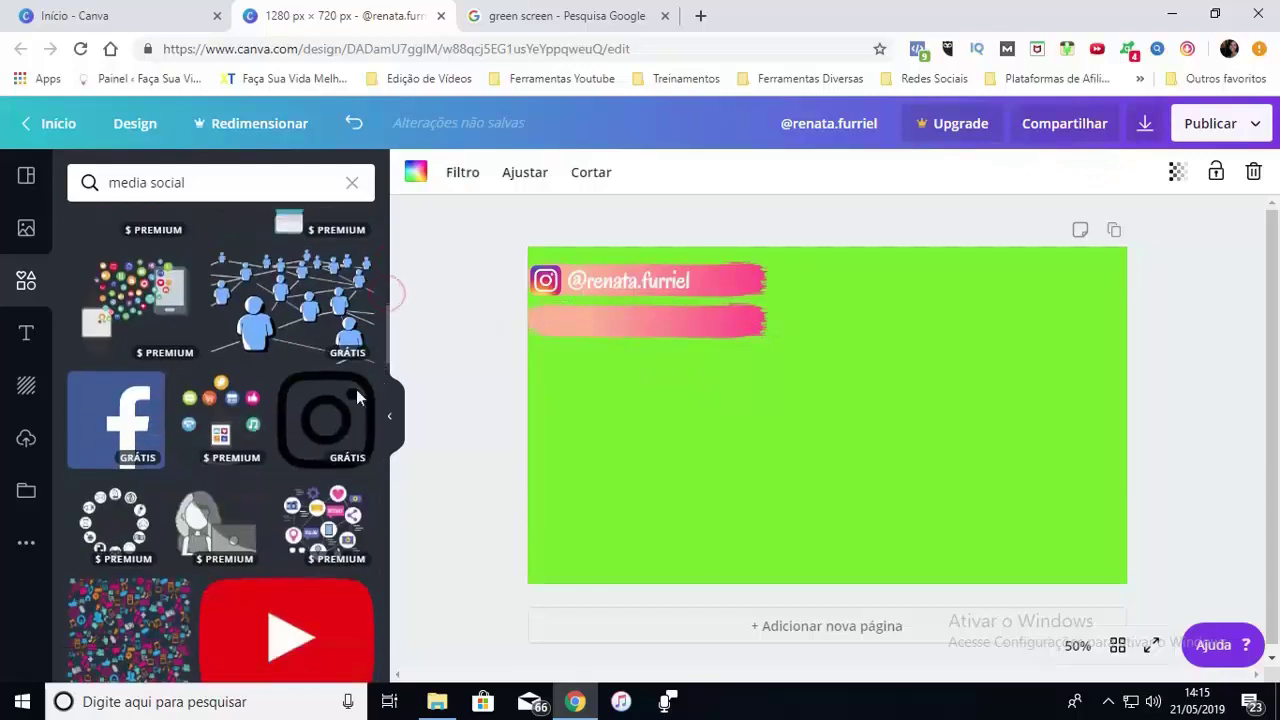
Add the Facebook icon, shrink it to 244 × 244 and set it at the second stroke's left end
{"action": "left_click", "coordinate": [150, 398]}
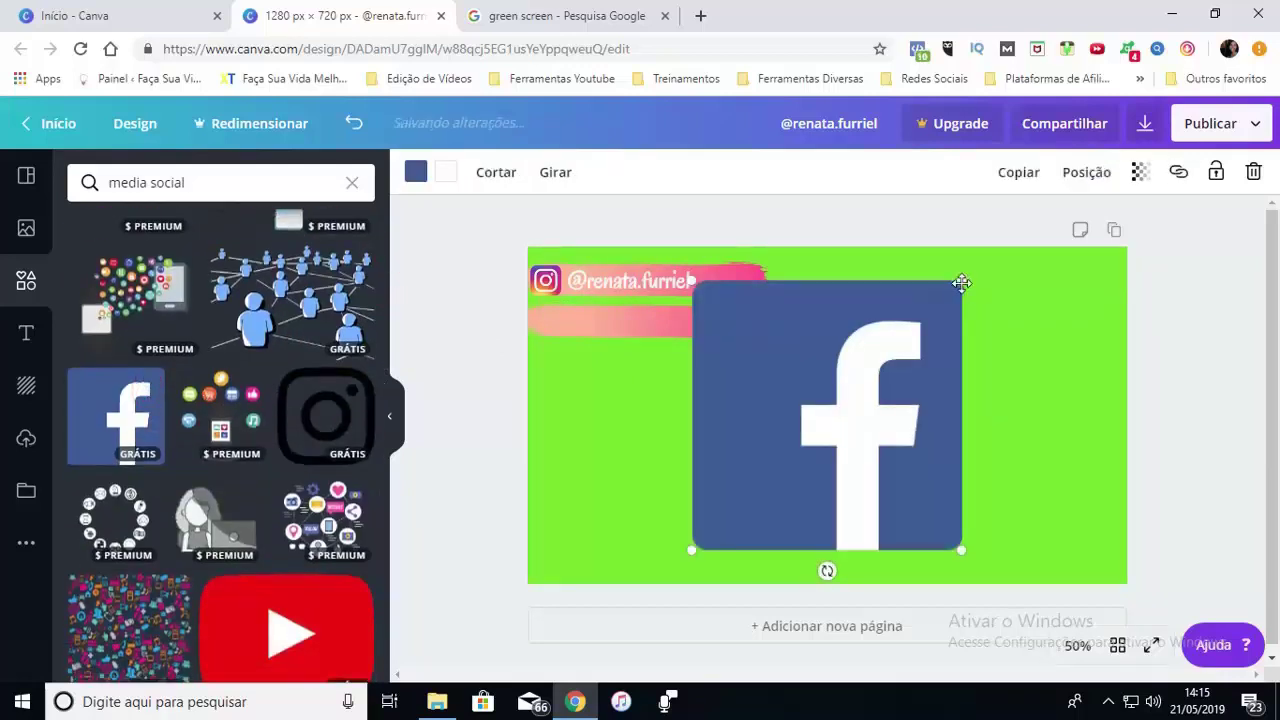
{"action": "left_click_drag", "start_coordinate": [961, 281], "coordinate": [552, 320]}
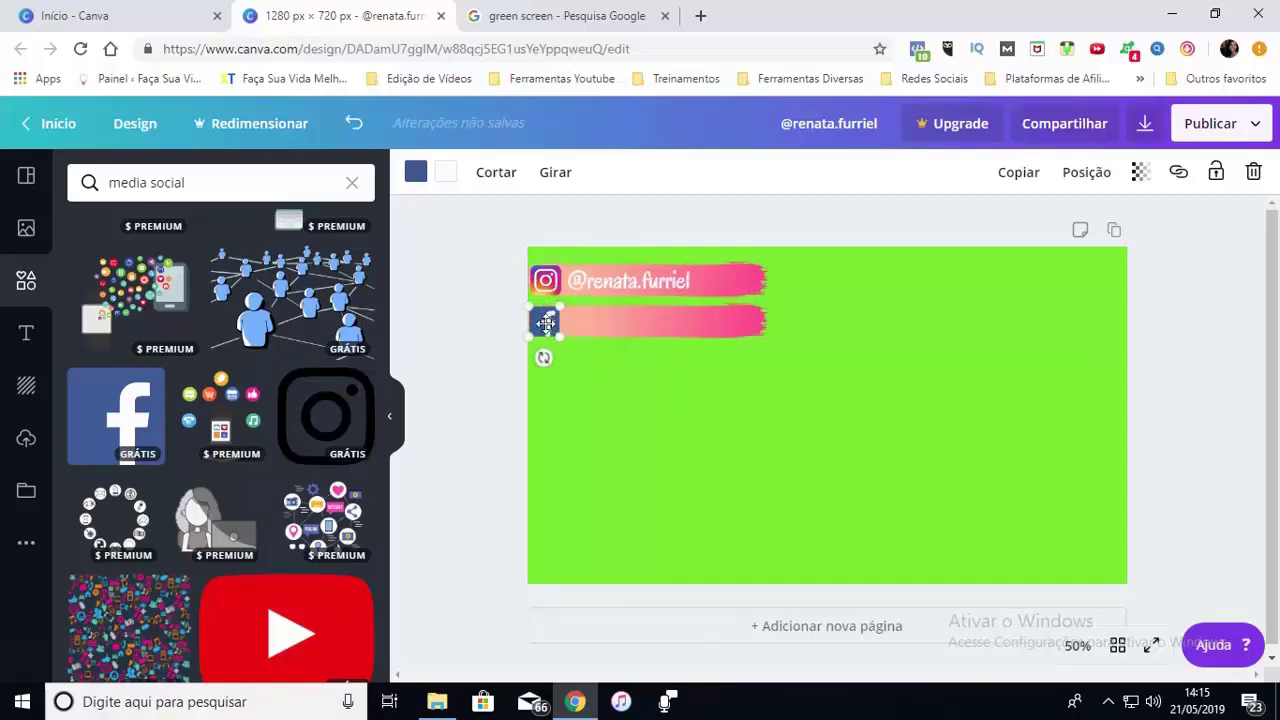
{"action": "left_click", "coordinate": [638, 297]}
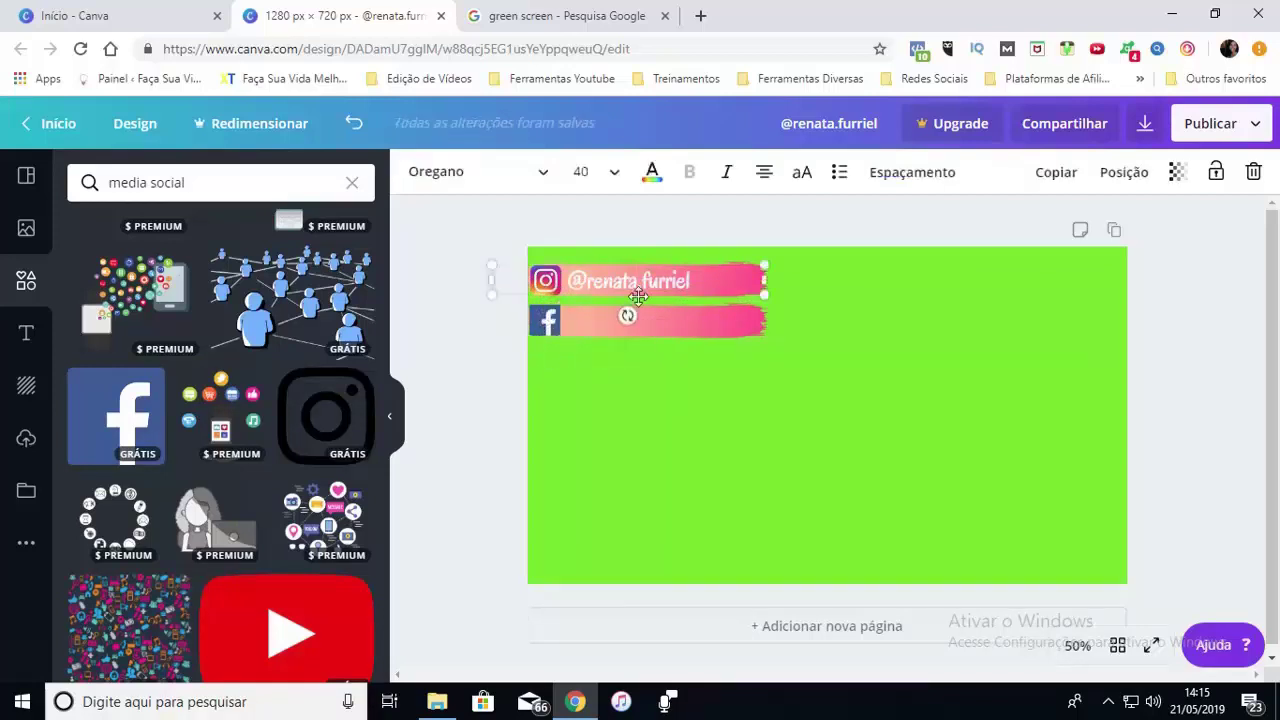
Copy the handle text onto the second stroke and retype its account name as the Facebook page handle
{"action": "left_click", "coordinate": [714, 306]}
{"action": "left_click", "coordinate": [717, 294]}
{"action": "key", "text": "ctrl+d"}
{"action": "left_click_drag", "start_coordinate": [717, 294], "coordinate": [620, 322]}
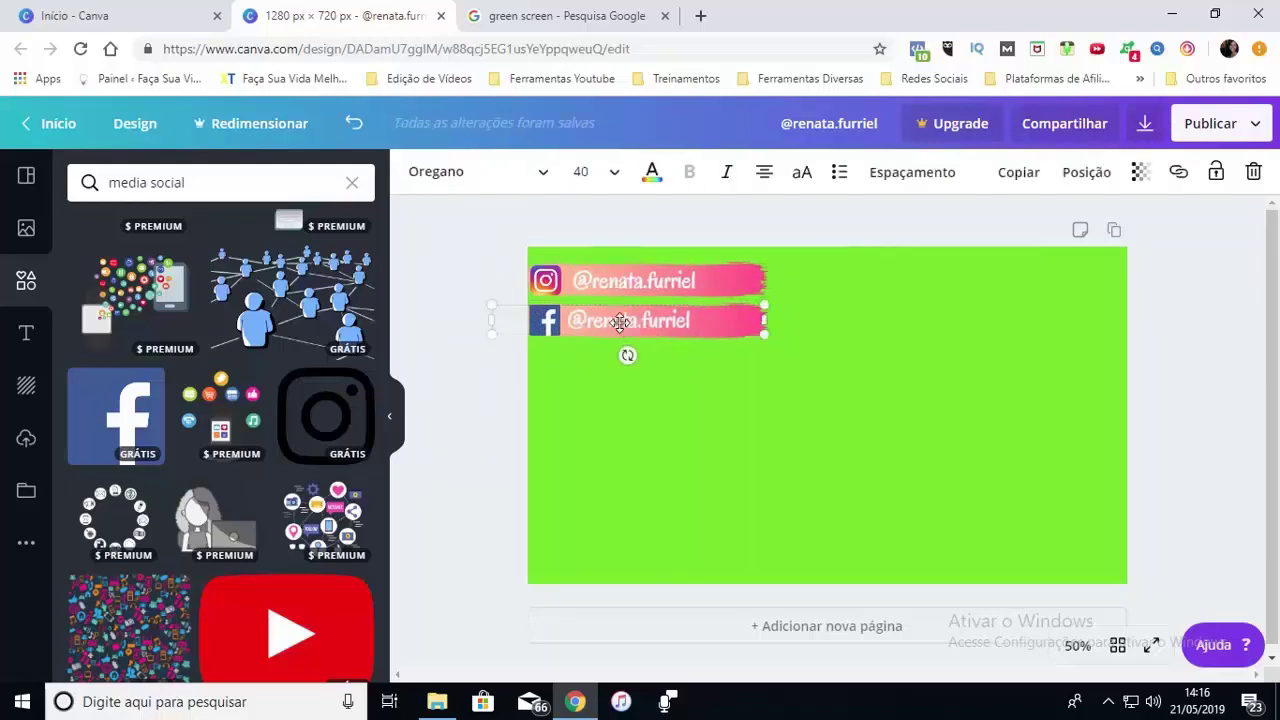
{"action": "double_click", "coordinate": [620, 322]}
{"action": "key", "text": "End"}
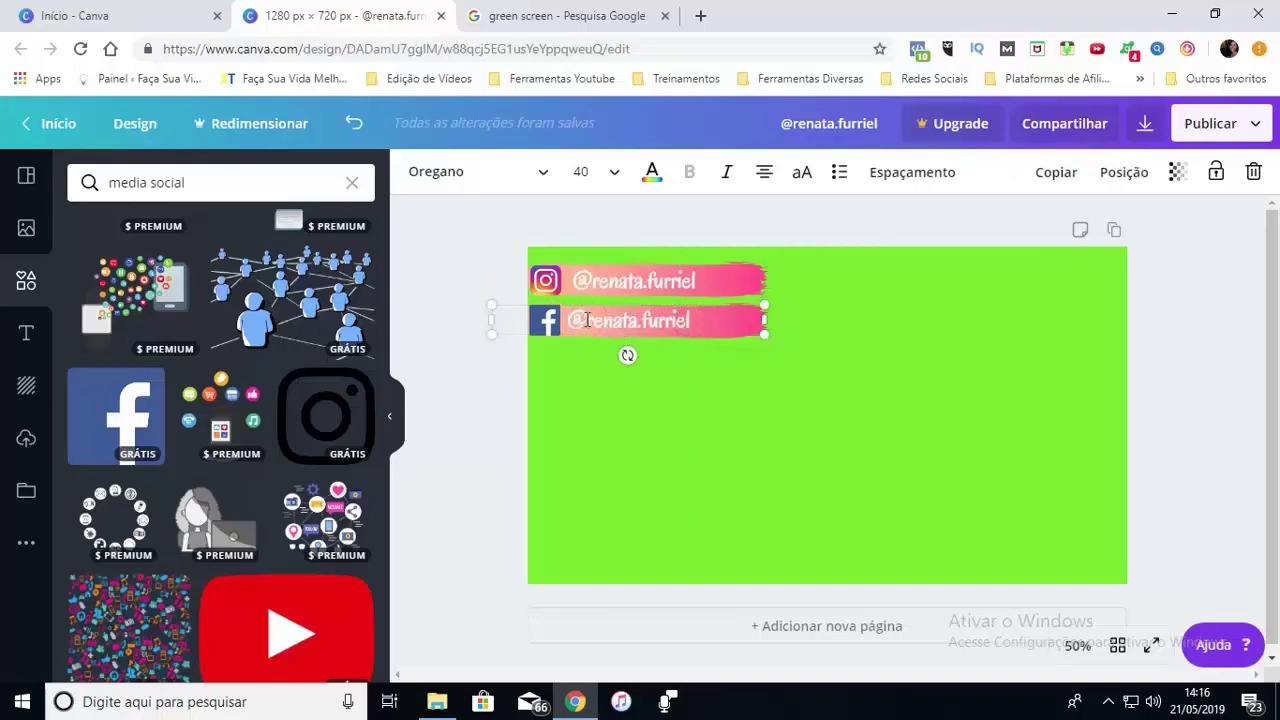
{"action": "left_click_drag", "start_coordinate": [588, 320], "coordinate": [697, 320]}
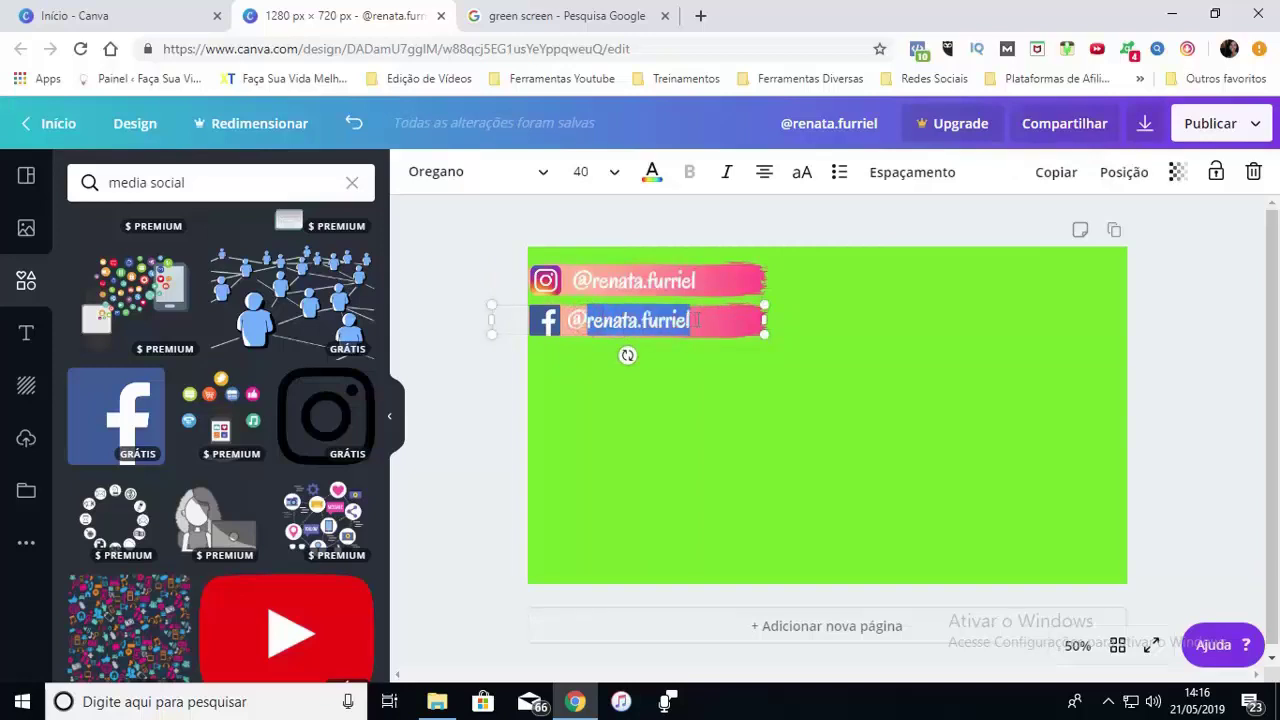
{"action": "type", "text": "facasuav"}
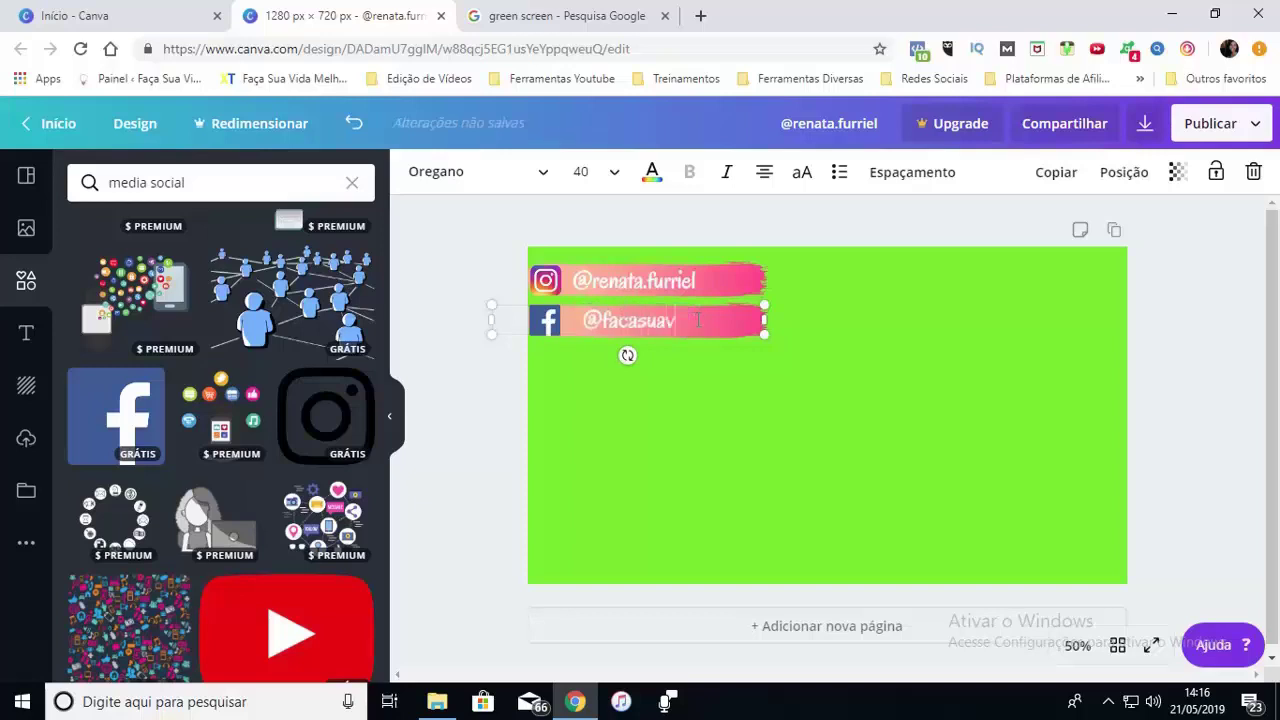
{"action": "type", "text": "idamelhor"}
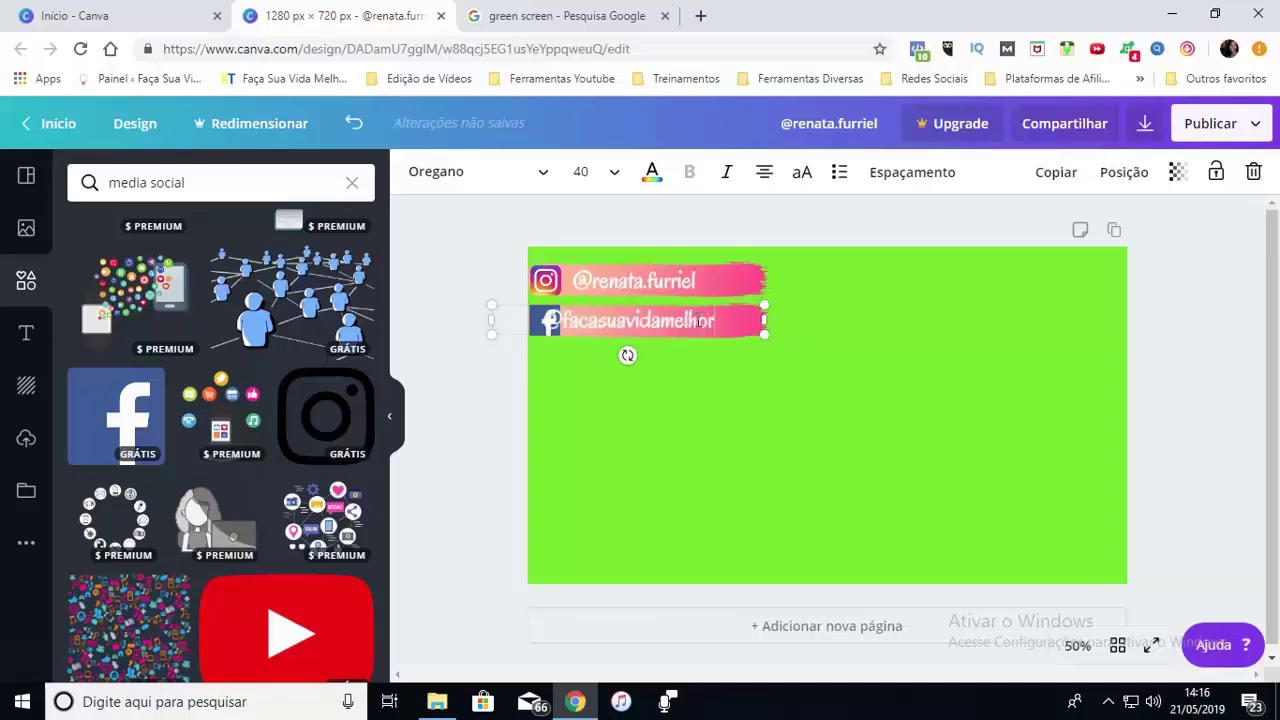
{"action": "left_click", "coordinate": [786, 345]}
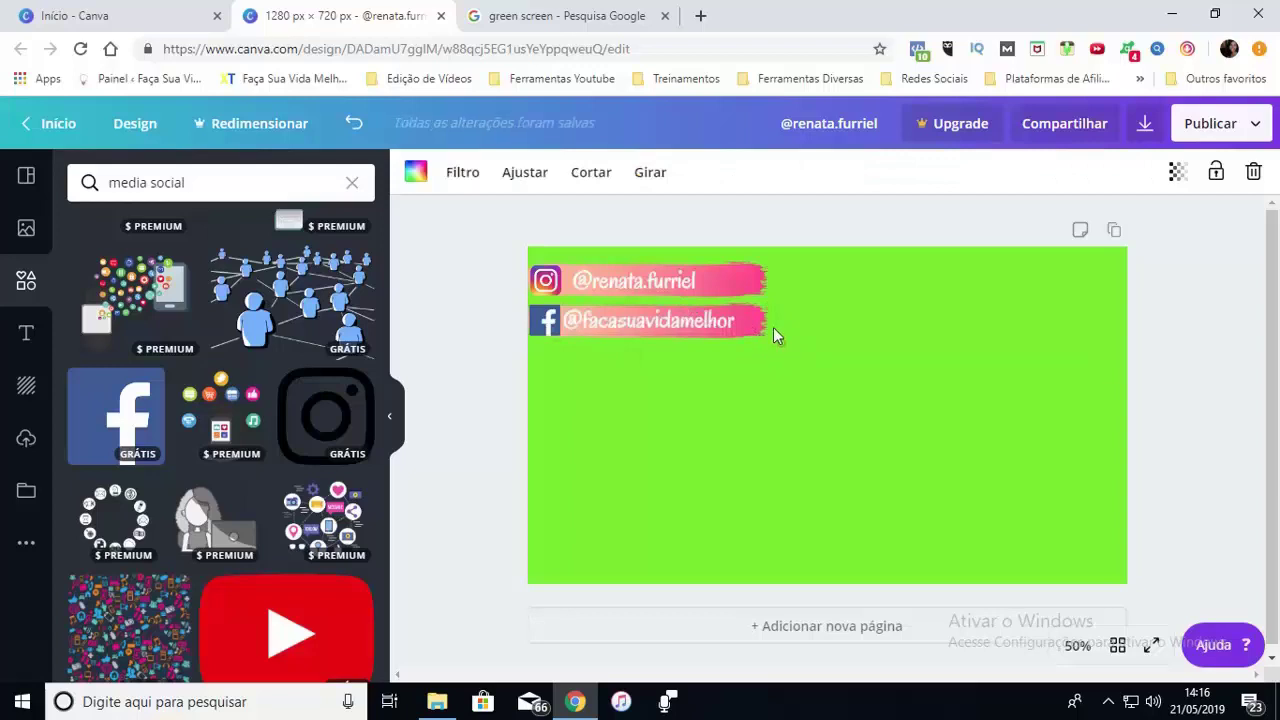
{"action": "left_click", "coordinate": [783, 321]}
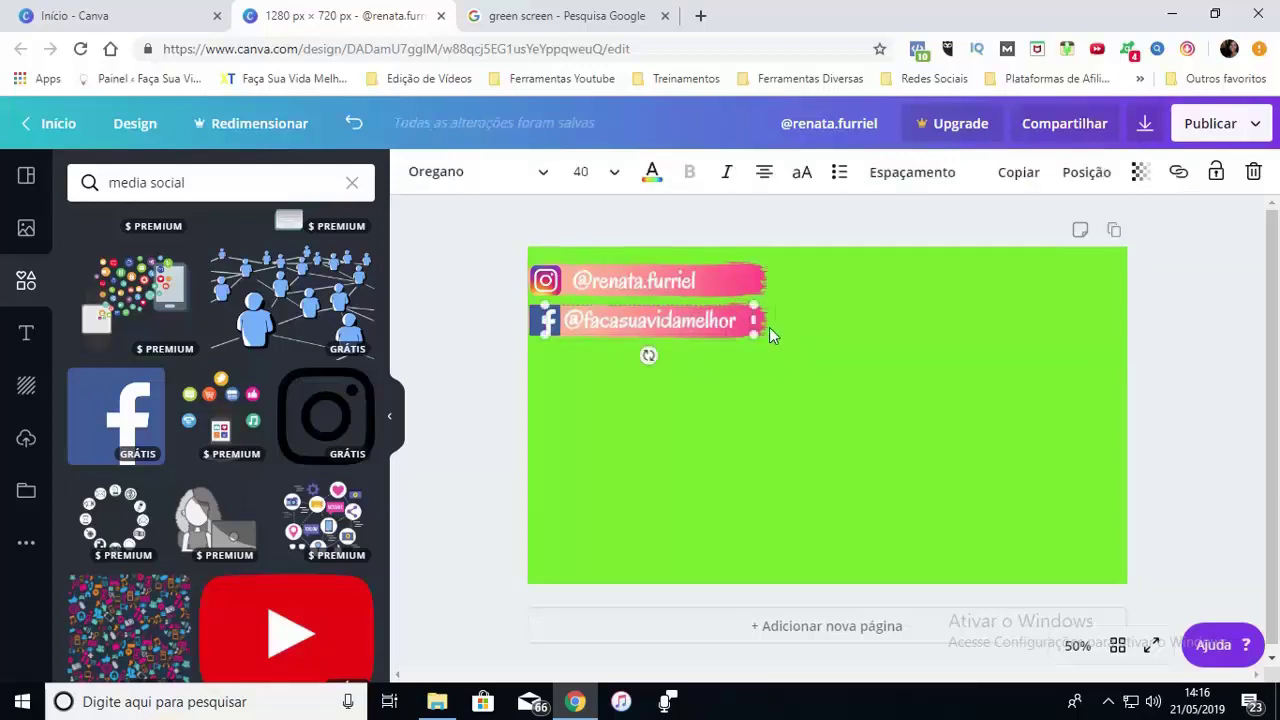
{"action": "left_click", "coordinate": [762, 352]}
Change both gradient colours of the second brush stroke to blue shades (#98afff)
{"action": "left_click", "coordinate": [758, 326]}
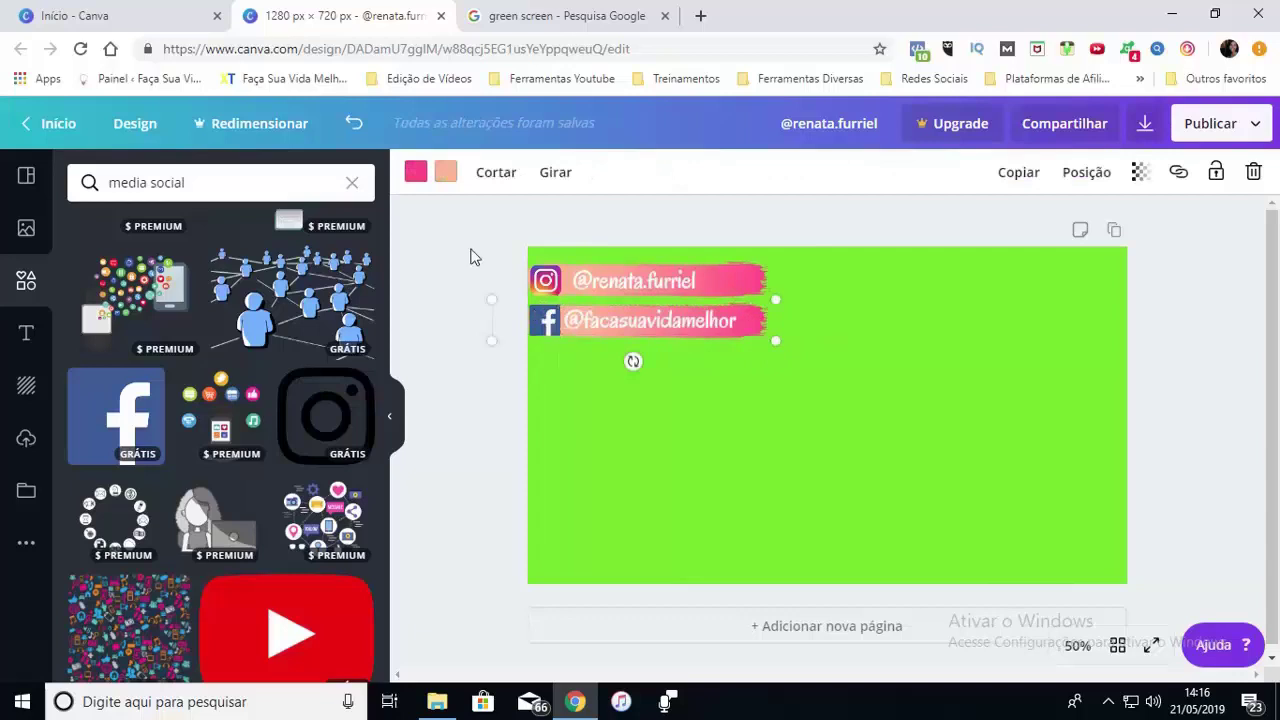
{"action": "left_click", "coordinate": [416, 174]}
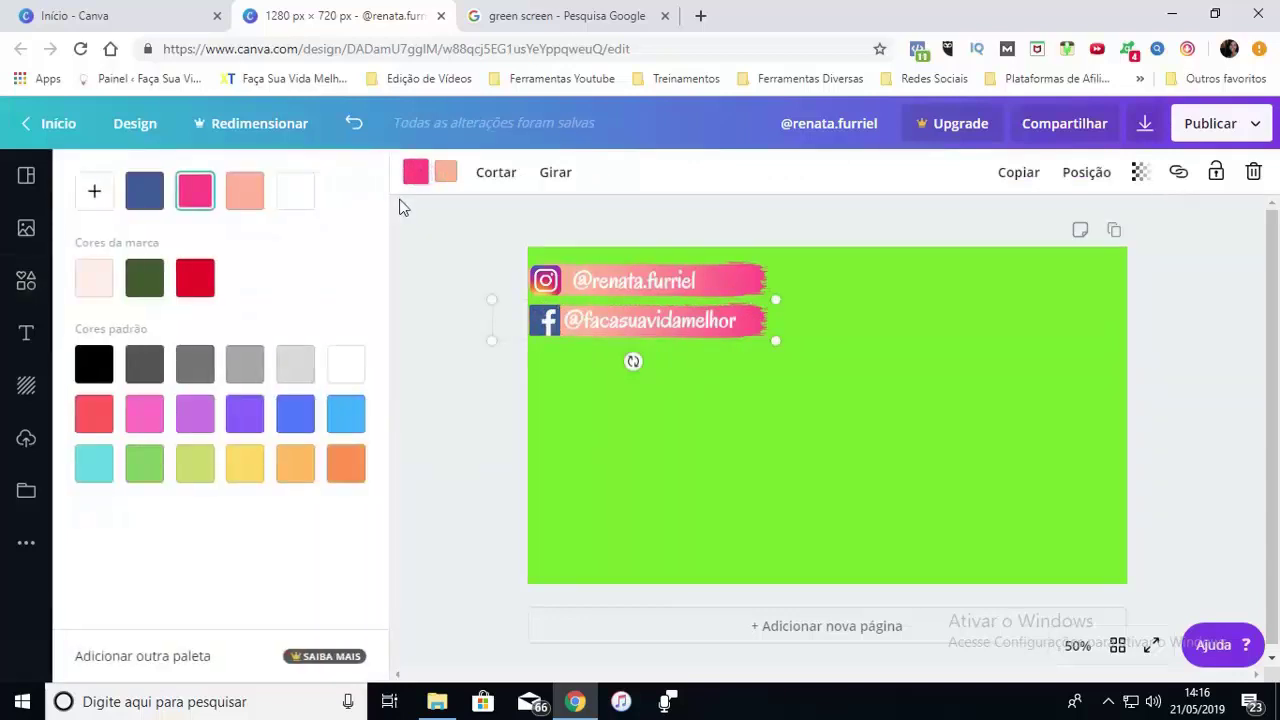
{"action": "left_click", "coordinate": [95, 195]}
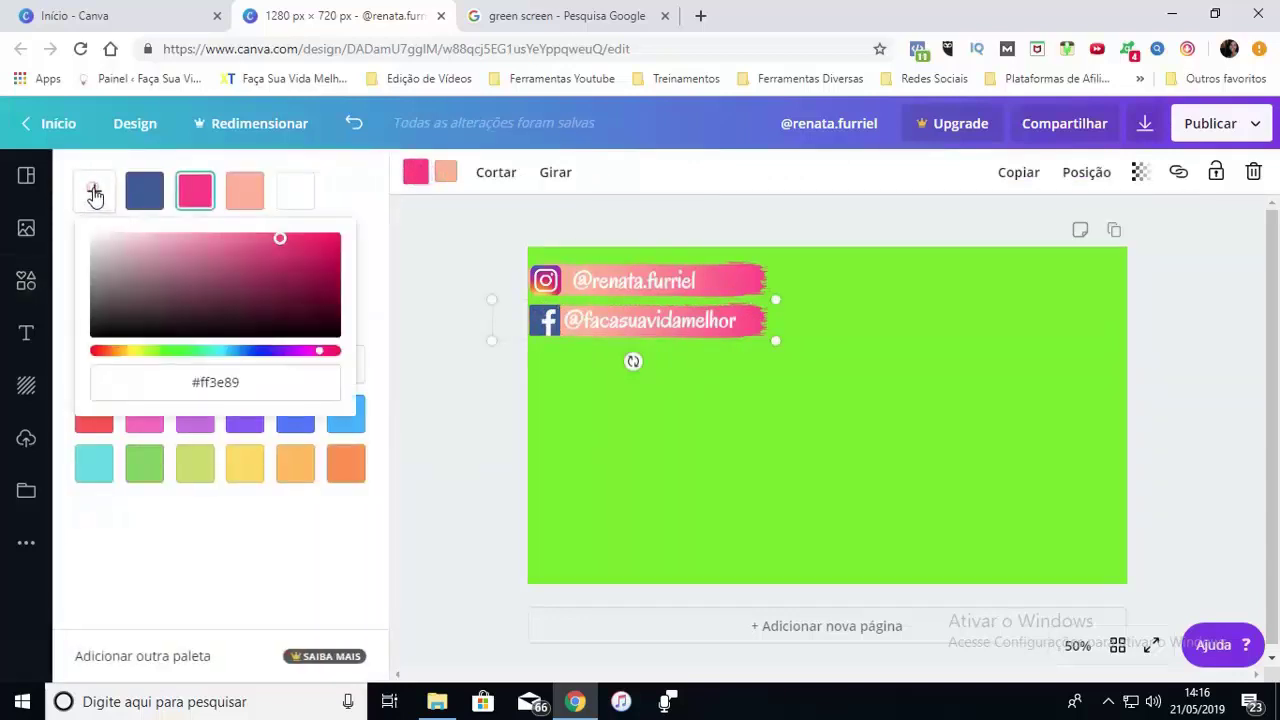
{"action": "left_click_drag", "start_coordinate": [300, 356], "coordinate": [246, 366]}
{"action": "left_click", "coordinate": [444, 173]}
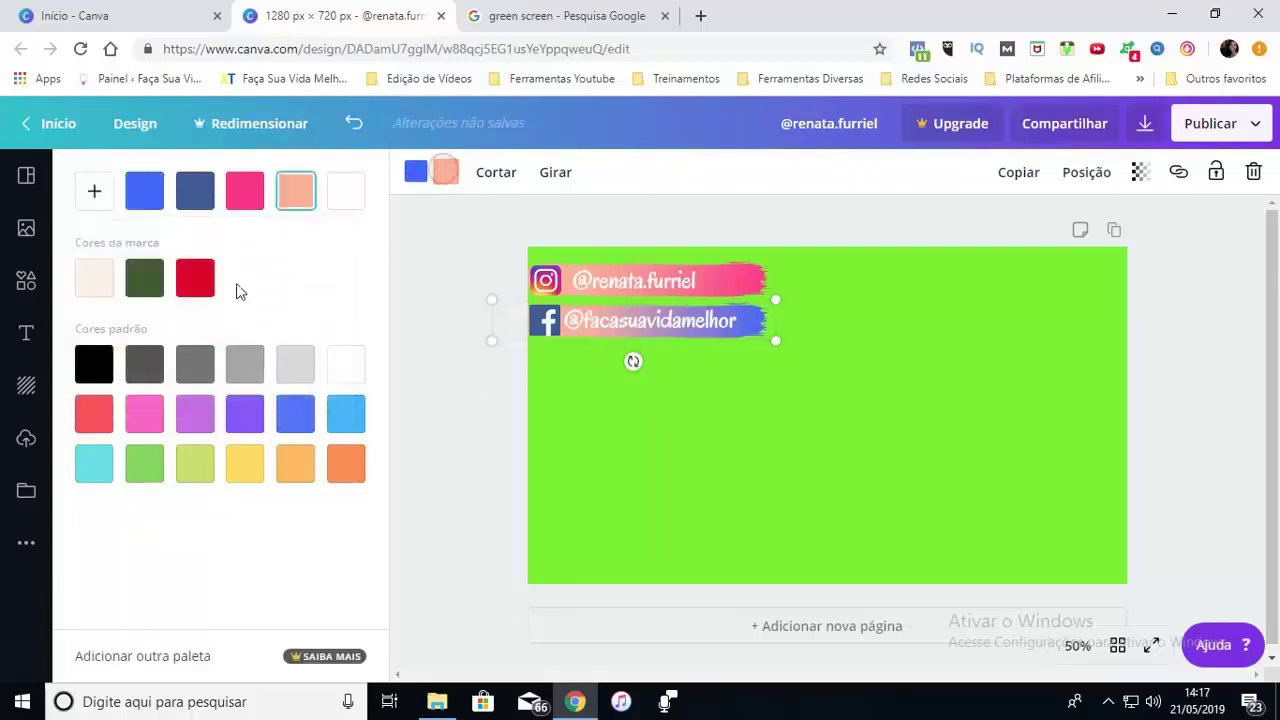
{"action": "left_click", "coordinate": [97, 197]}
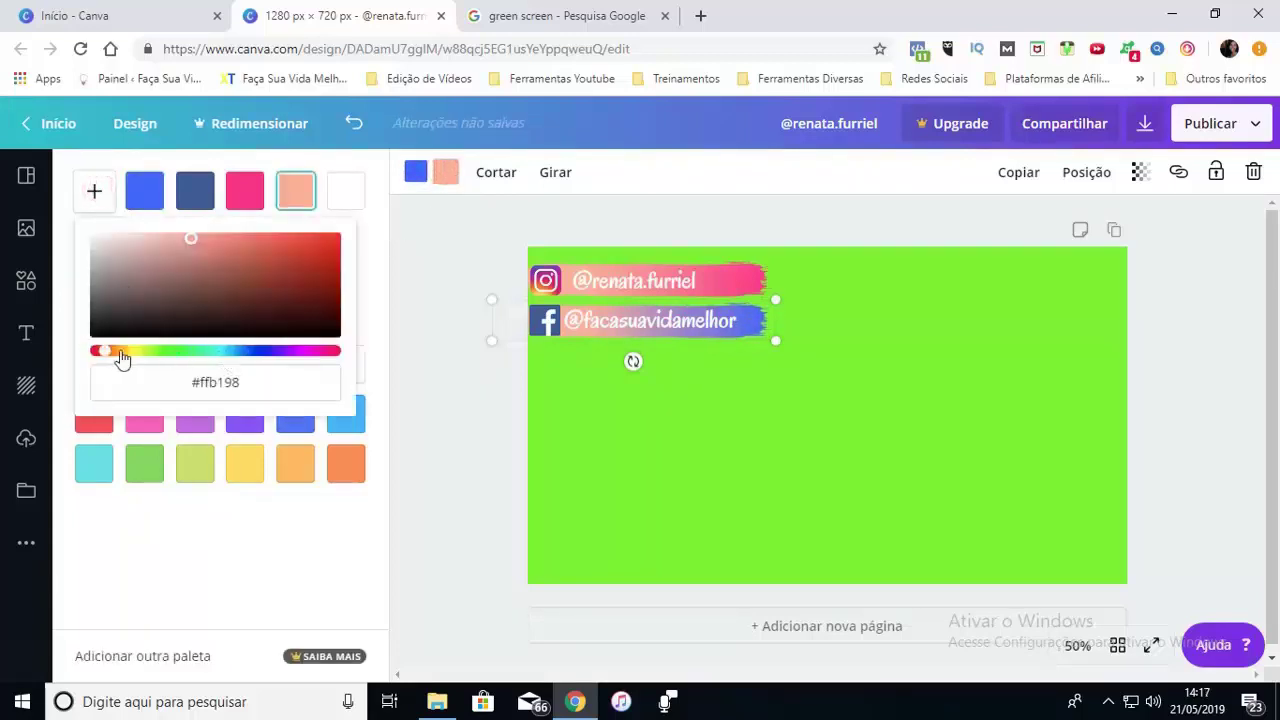
{"action": "left_click_drag", "start_coordinate": [118, 360], "coordinate": [248, 363]}
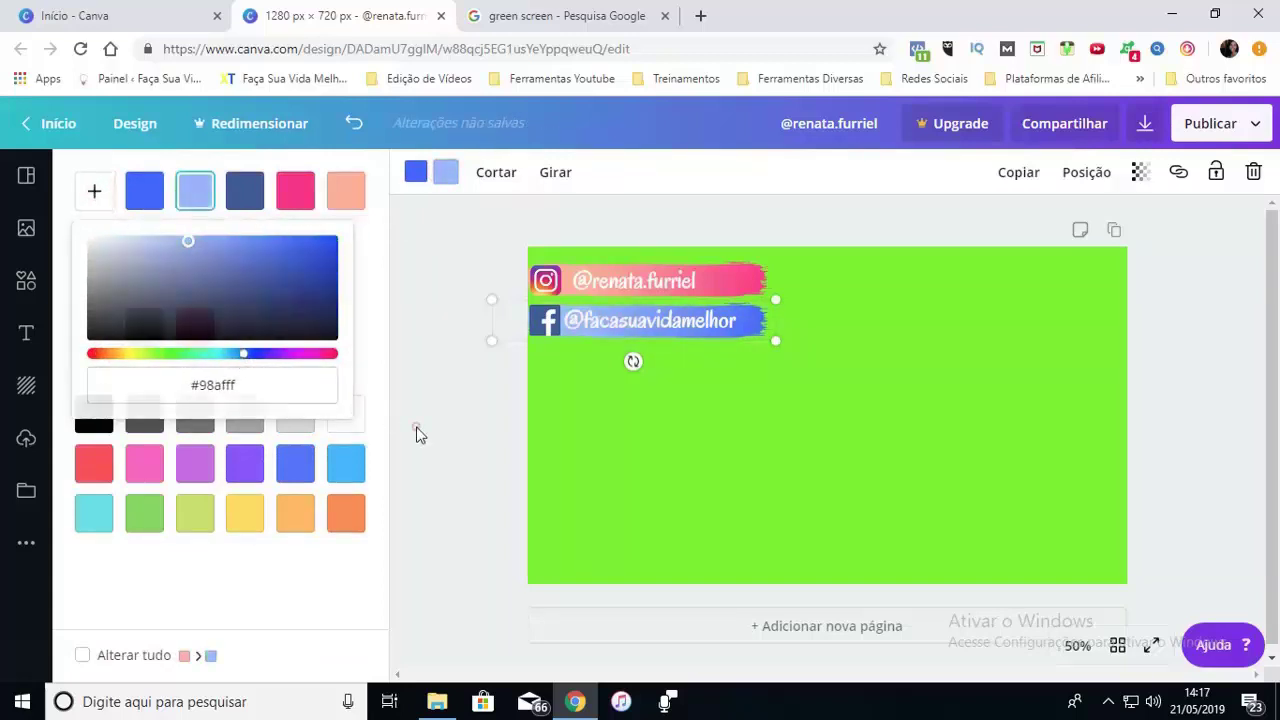
{"action": "left_click", "coordinate": [417, 434]}
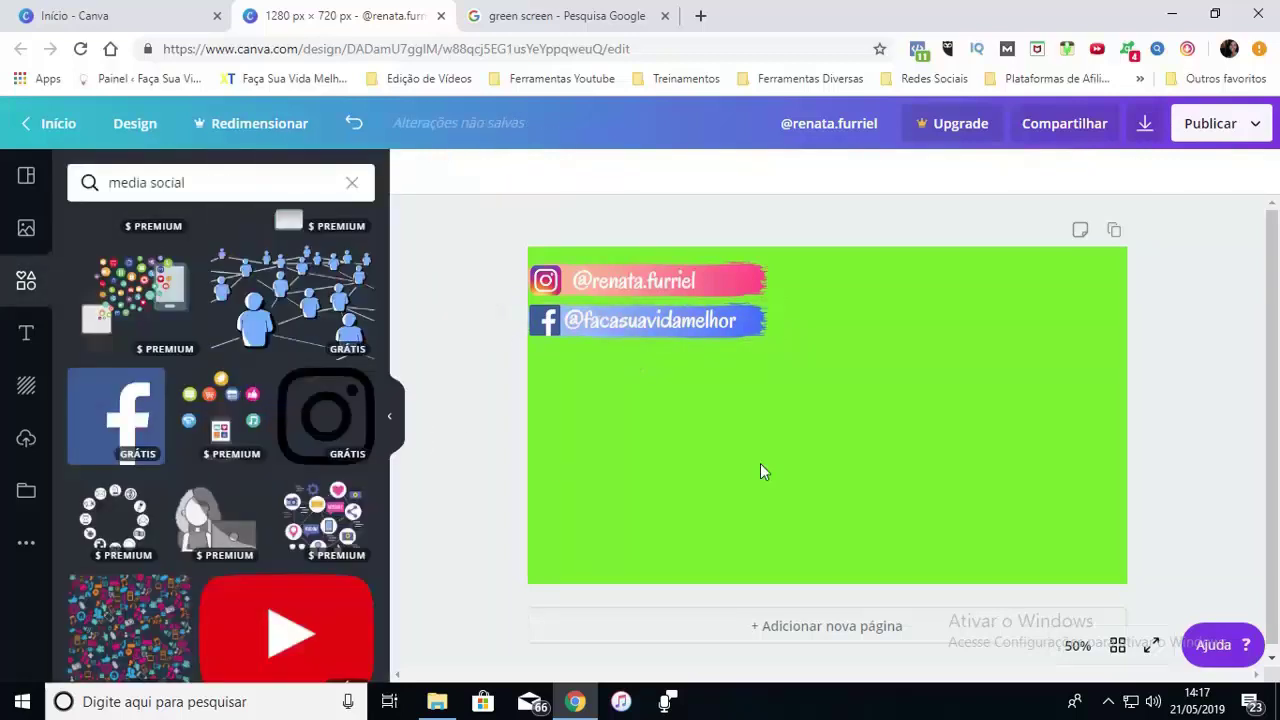
Duplicate the blue stroke below and add a shrunken YouTube logo at its left end
{"action": "left_click", "coordinate": [764, 325]}
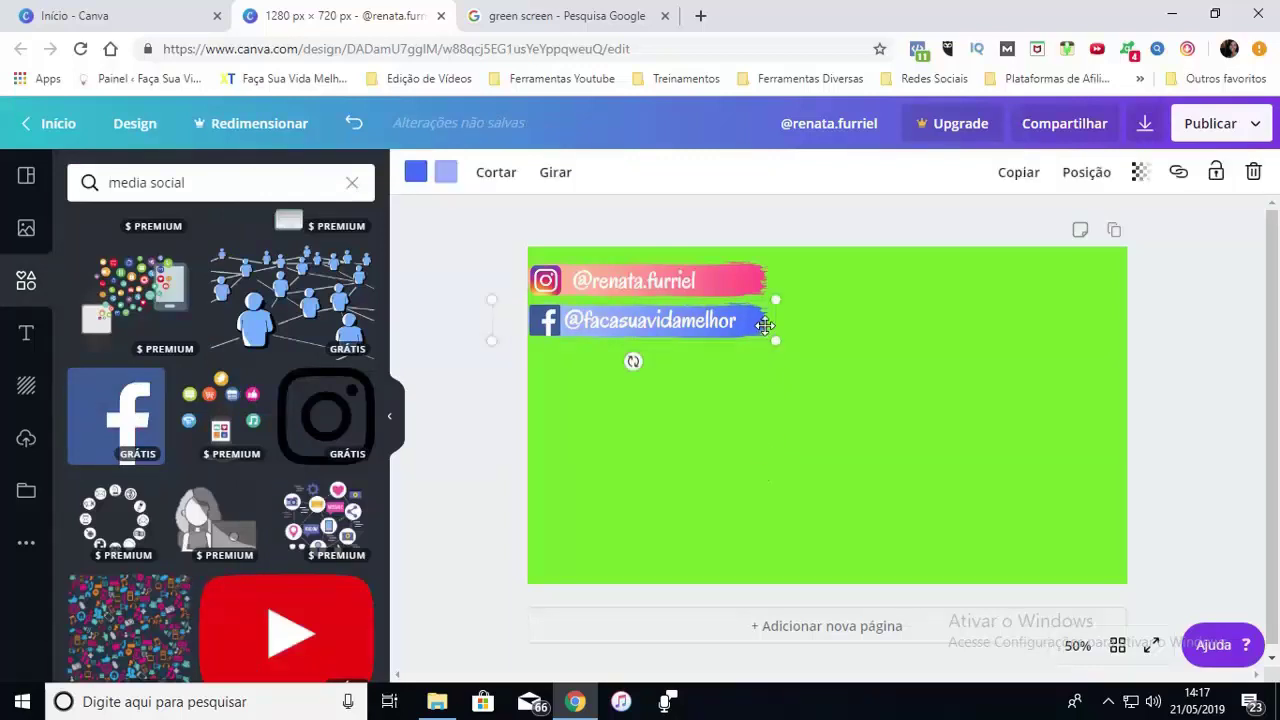
{"action": "key", "text": "ctrl+bracketright"}
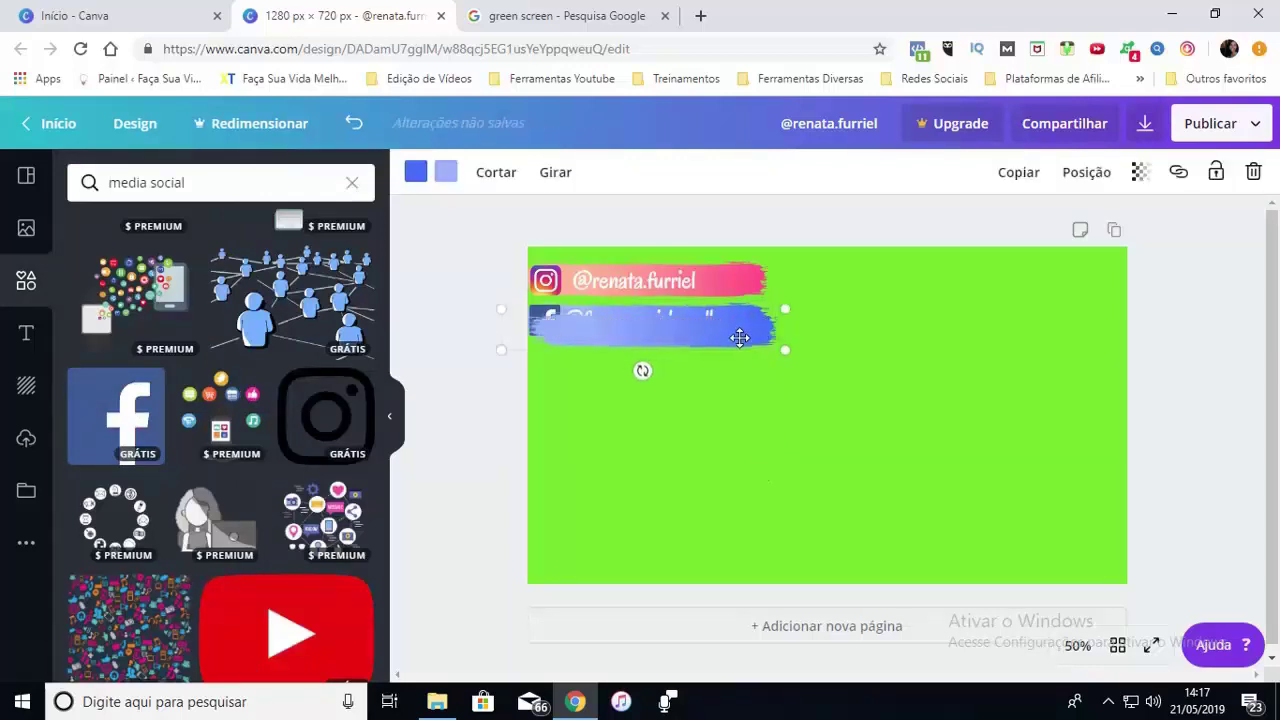
{"action": "left_click_drag", "start_coordinate": [737, 334], "coordinate": [737, 366]}
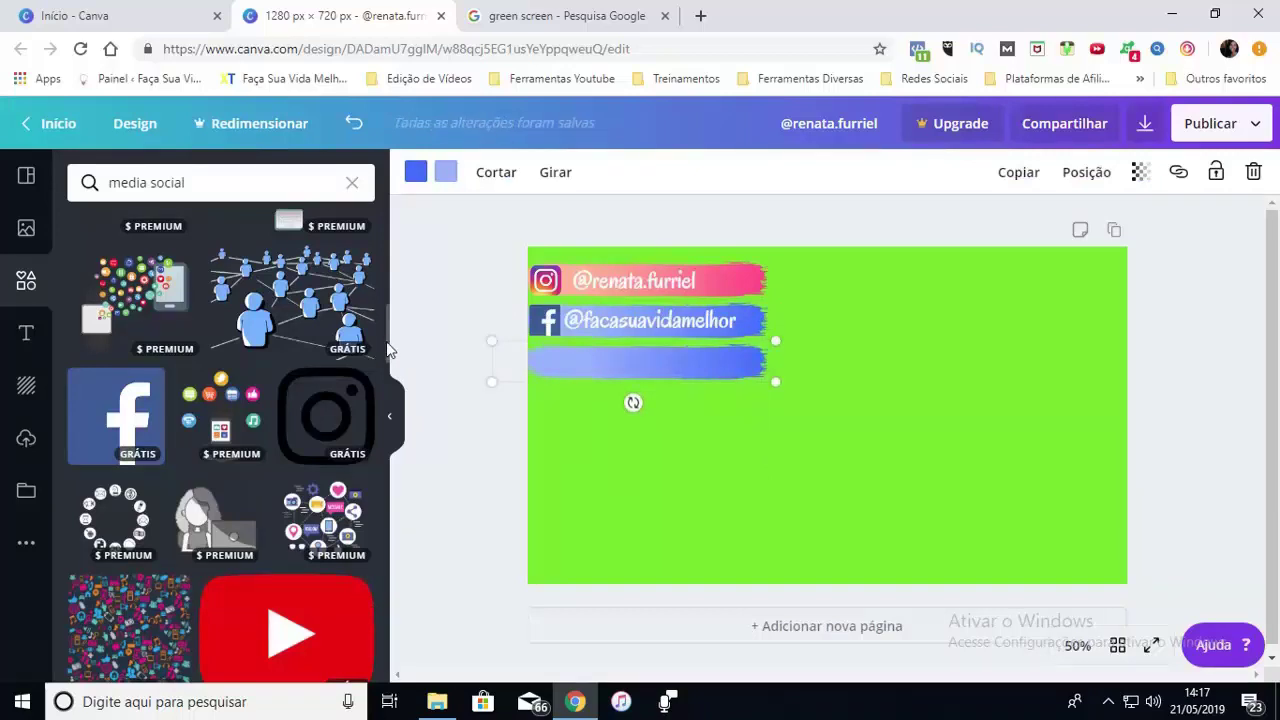
{"action": "scroll", "coordinate": [318, 508], "scroll_direction": "down", "scroll_amount": 2}
{"action": "left_click", "coordinate": [287, 530]}
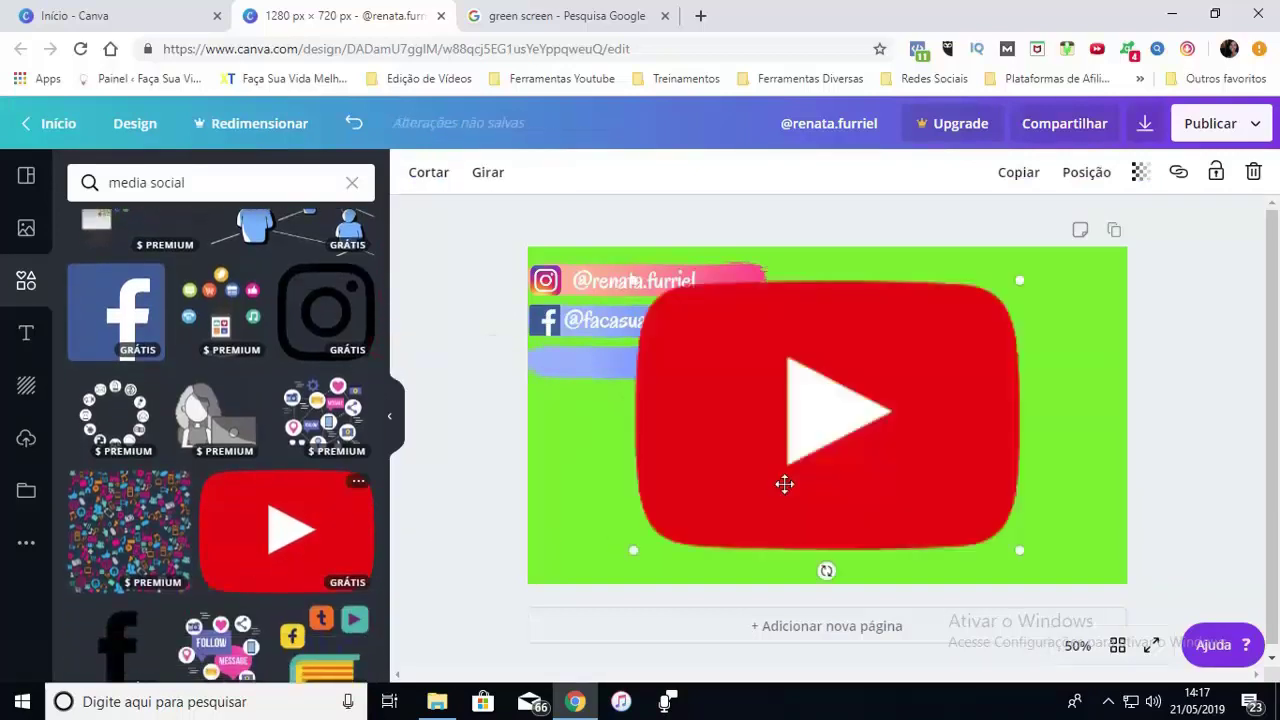
{"action": "mouse_move", "coordinate": [1021, 282]}
{"action": "left_mouse_down"}
{"action": "mouse_move", "coordinate": [674, 517]}
{"action": "mouse_move", "coordinate": [550, 361]}
{"action": "left_mouse_up"}
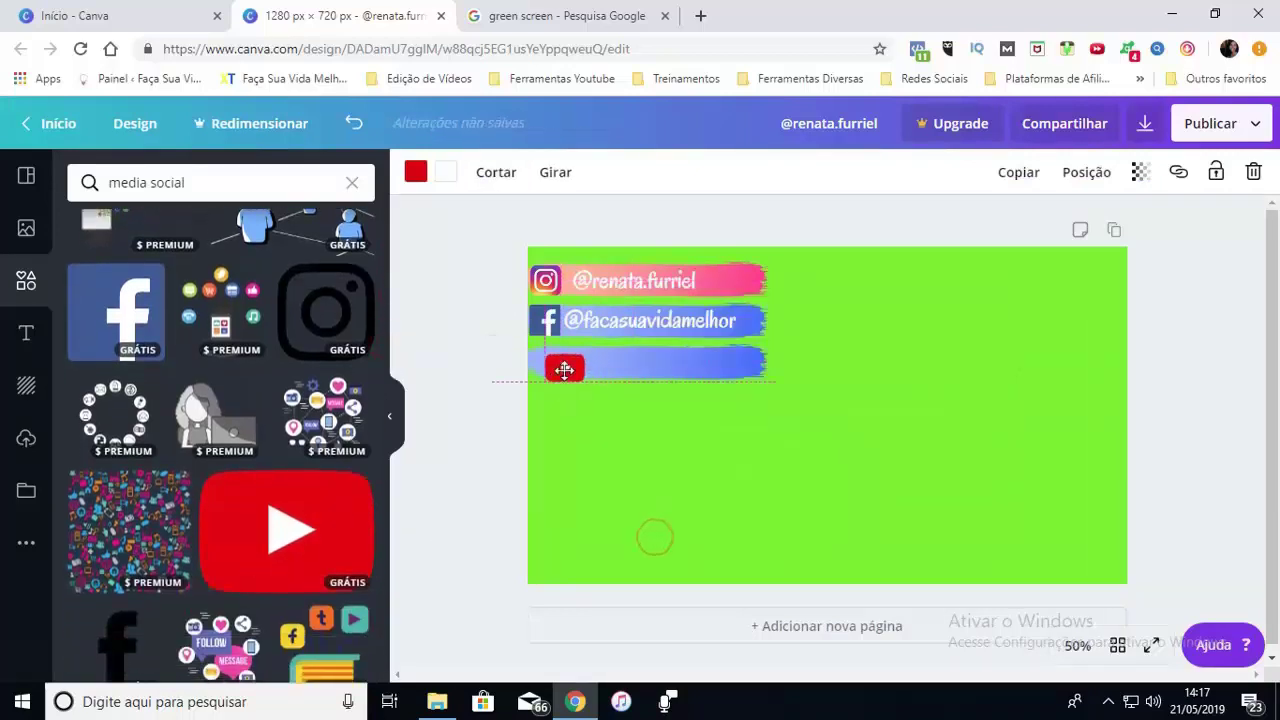
Copy the handle text onto the third stroke and retype it as the channel owner's name
{"action": "left_click", "coordinate": [663, 324]}
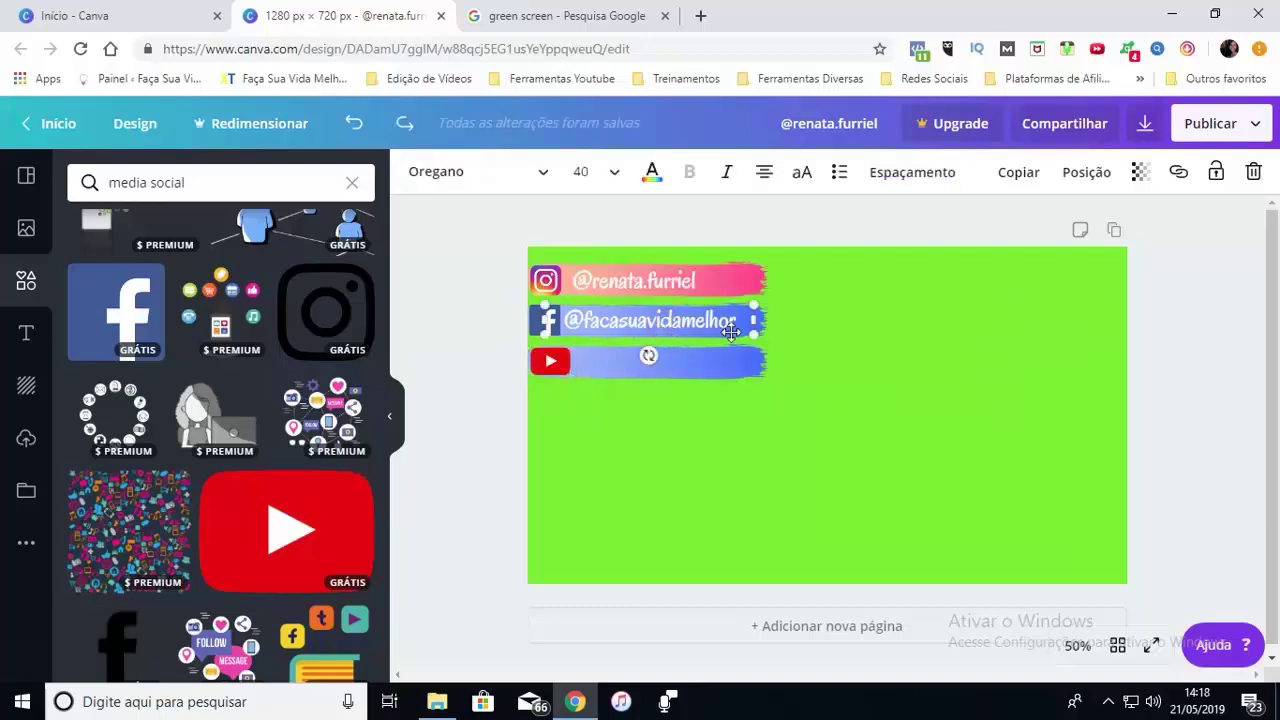
{"action": "left_click_drag", "start_coordinate": [720, 330], "coordinate": [733, 376]}
{"action": "double_click", "coordinate": [700, 362]}
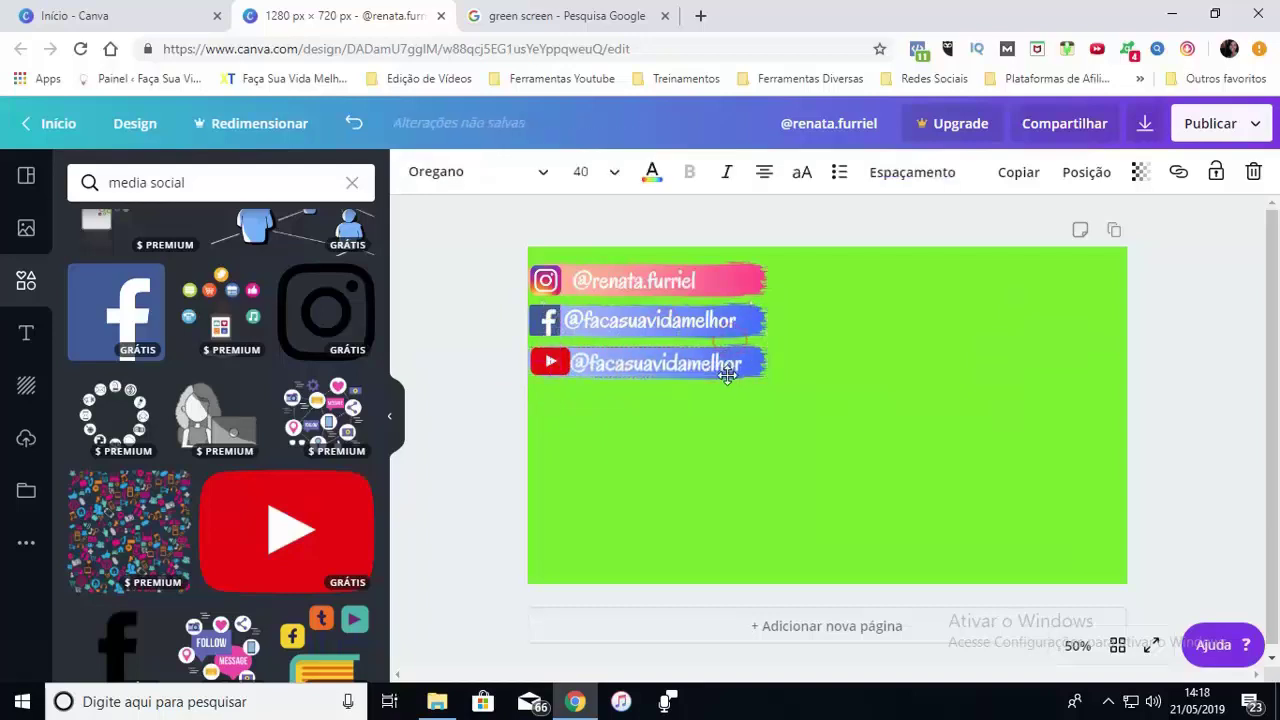
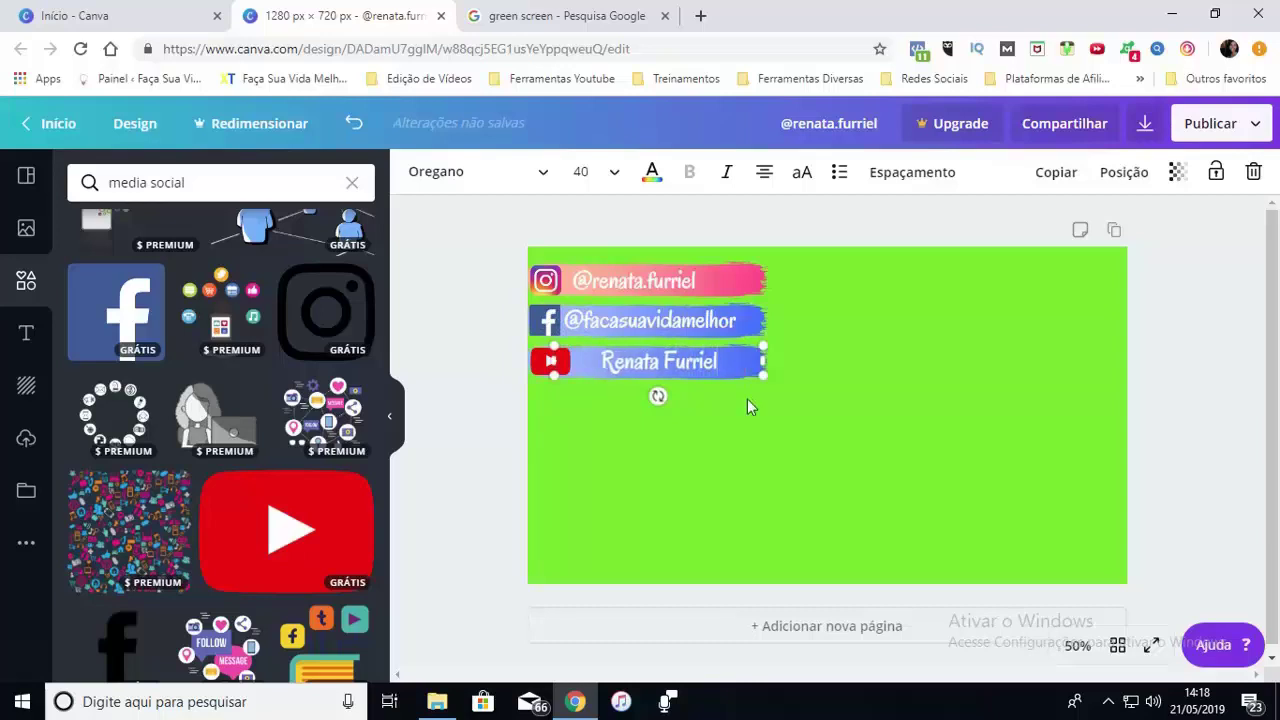
{"action": "left_click", "coordinate": [762, 365]}
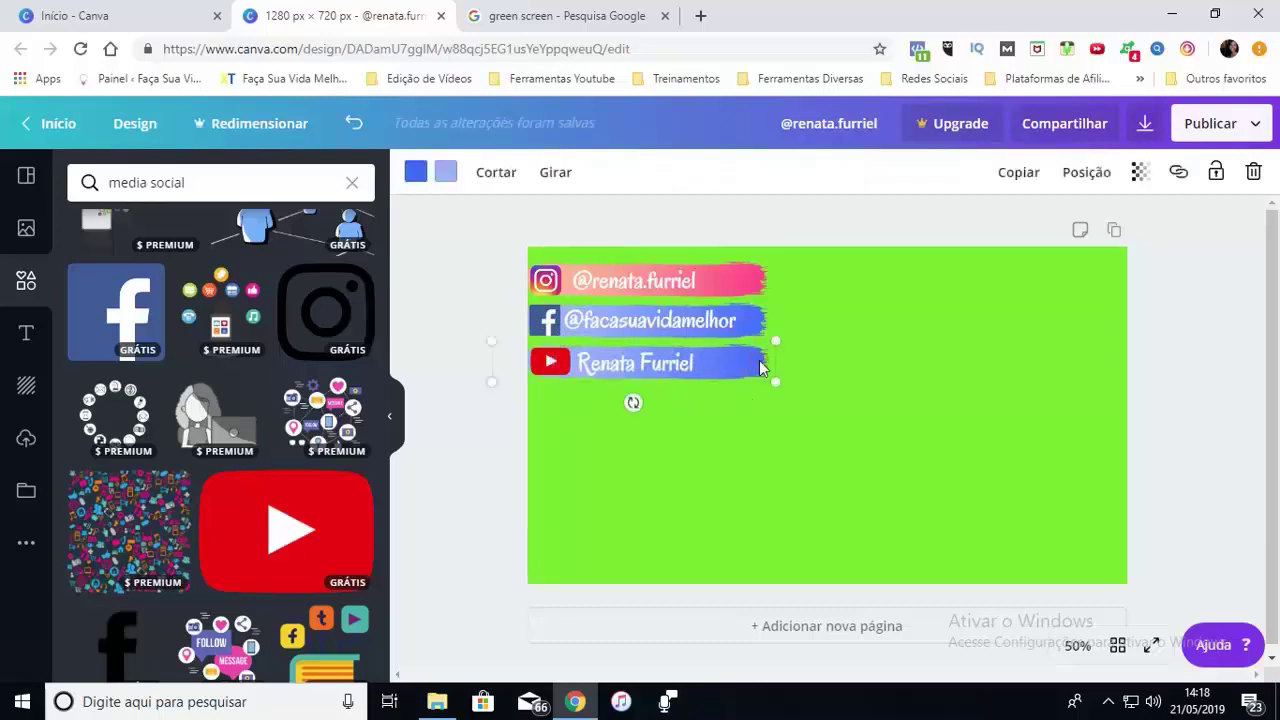
Recolour the third stroke's gradient from red to pink
{"action": "left_click", "coordinate": [415, 172]}
{"action": "left_click", "coordinate": [94, 190]}
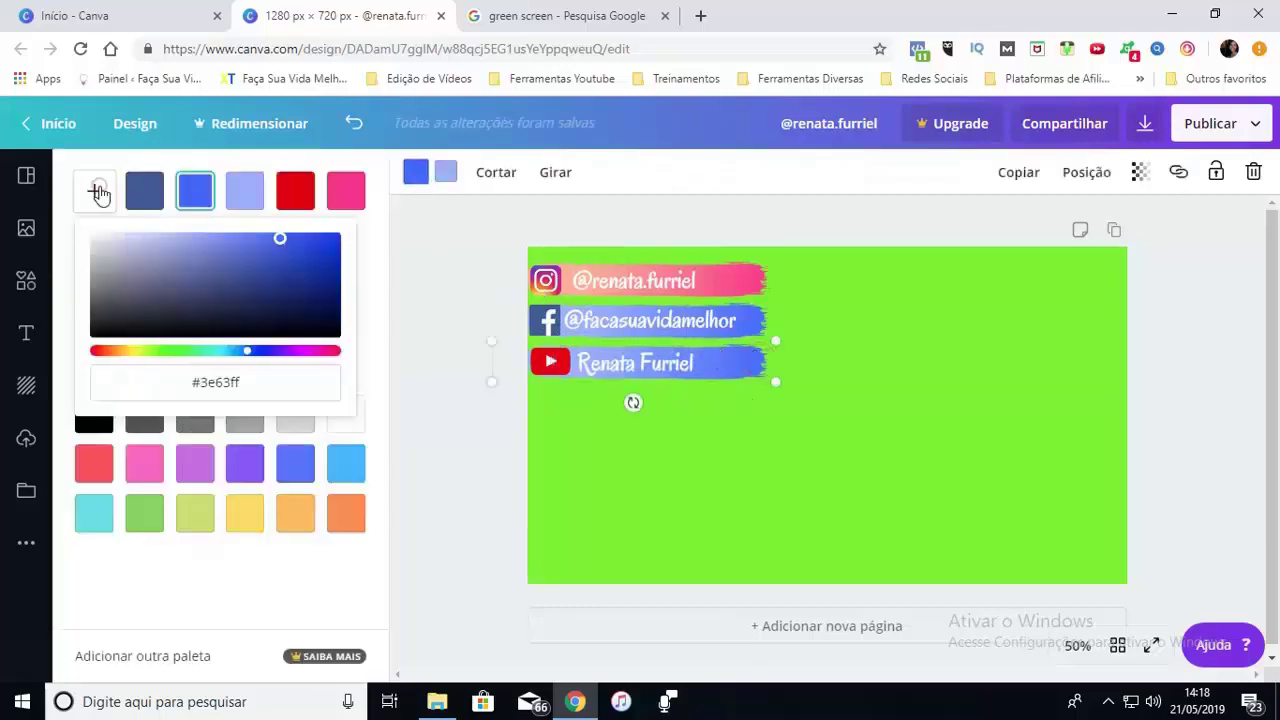
{"action": "left_click_drag", "start_coordinate": [247, 355], "coordinate": [92, 355]}
{"action": "left_click", "coordinate": [446, 174]}
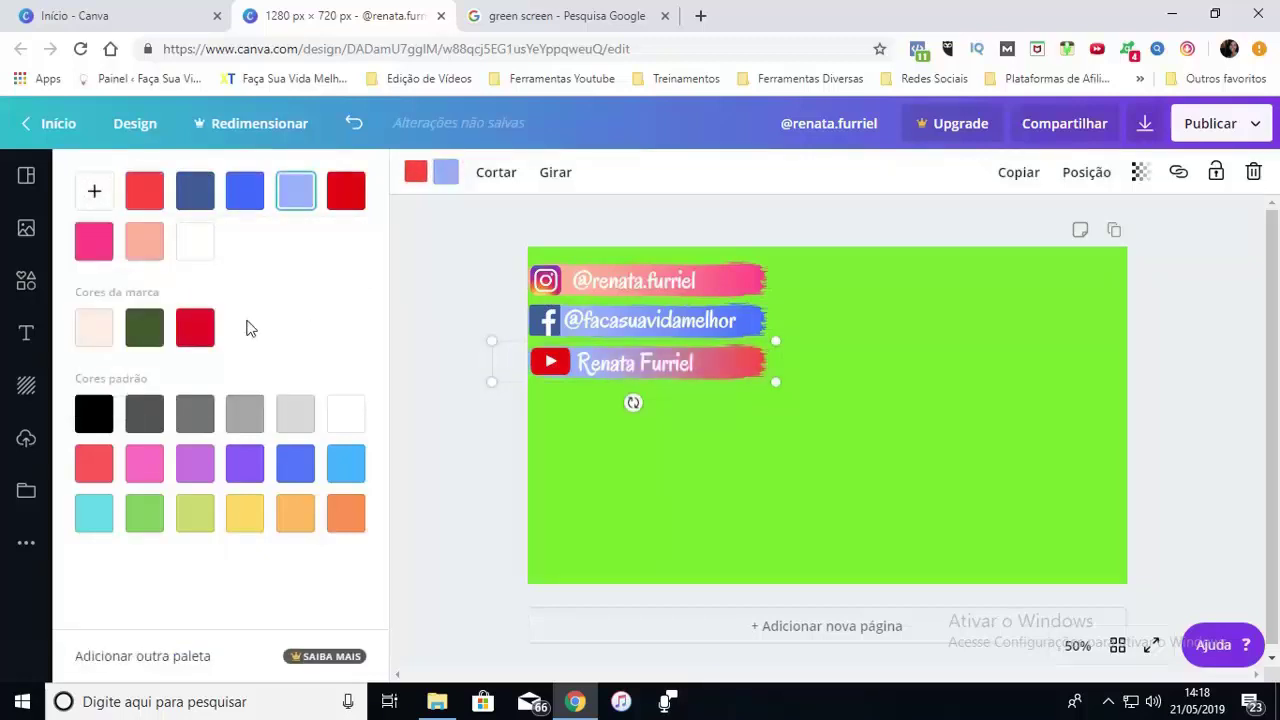
{"action": "left_click", "coordinate": [93, 192]}
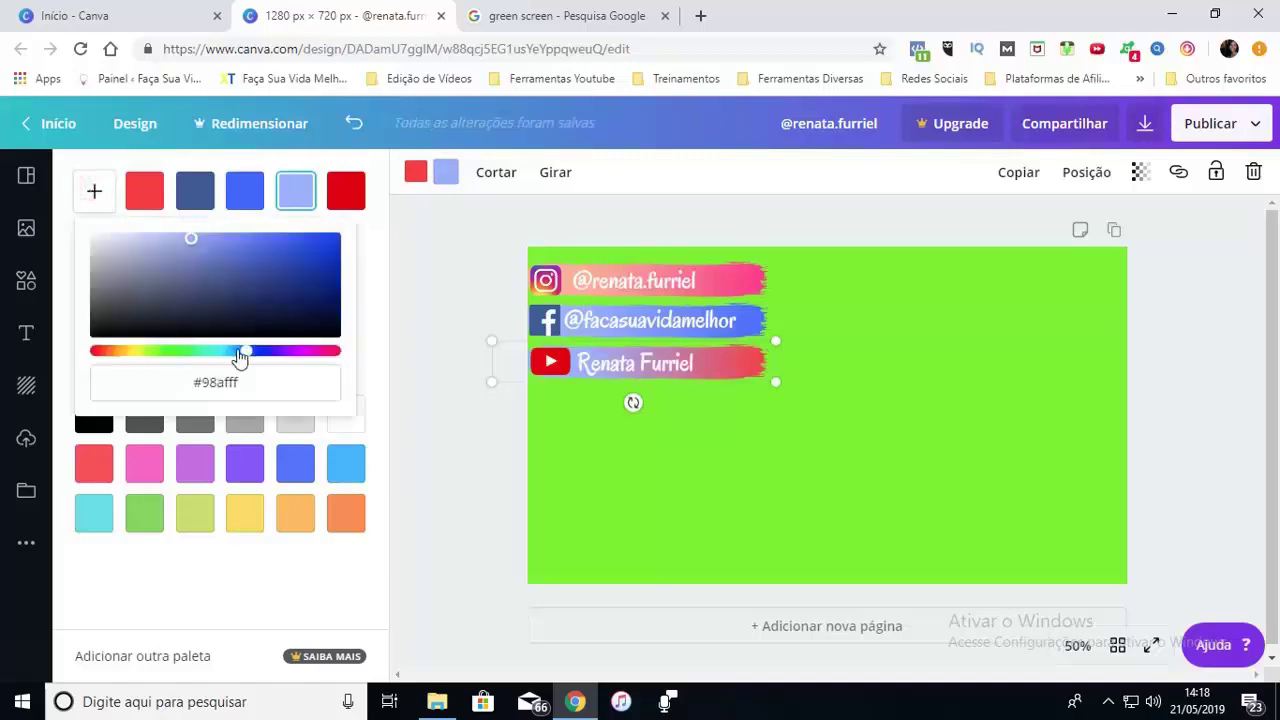
{"action": "left_click_drag", "start_coordinate": [273, 352], "coordinate": [335, 352]}
{"action": "left_click", "coordinate": [559, 462]}
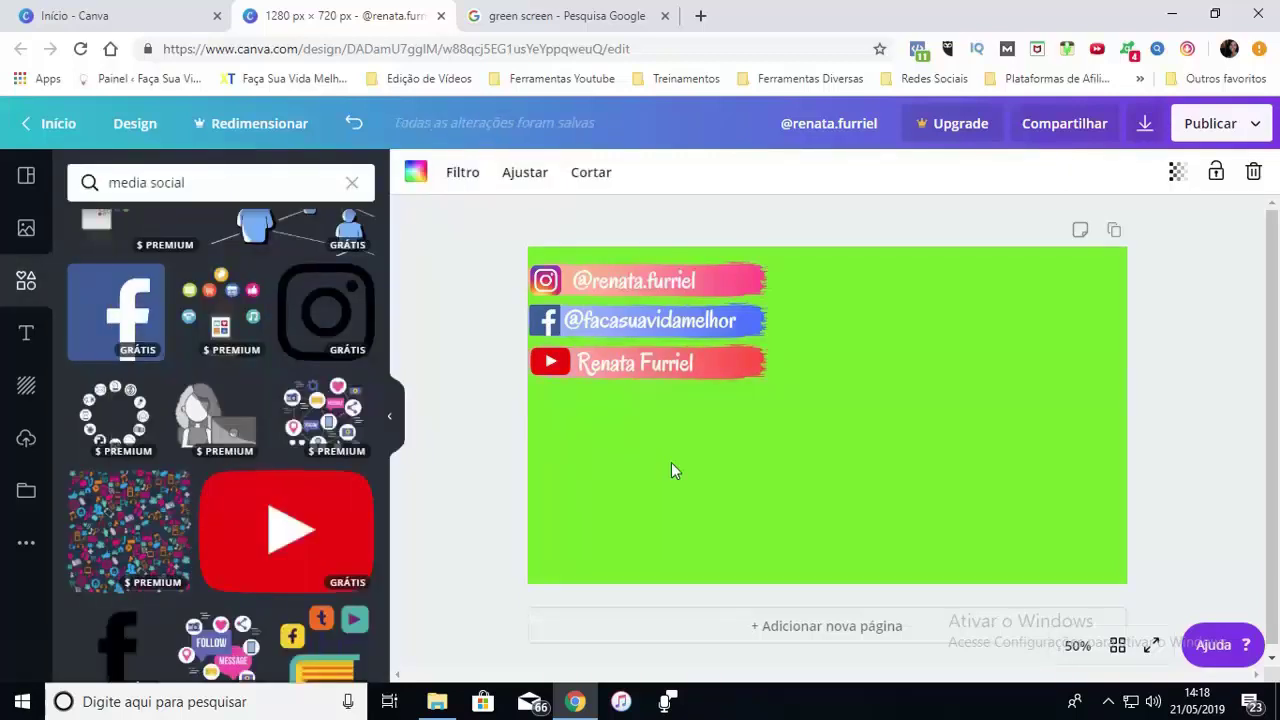
Duplicate the red stroke and place the copy below the YouTube banner
{"action": "left_click", "coordinate": [758, 361]}
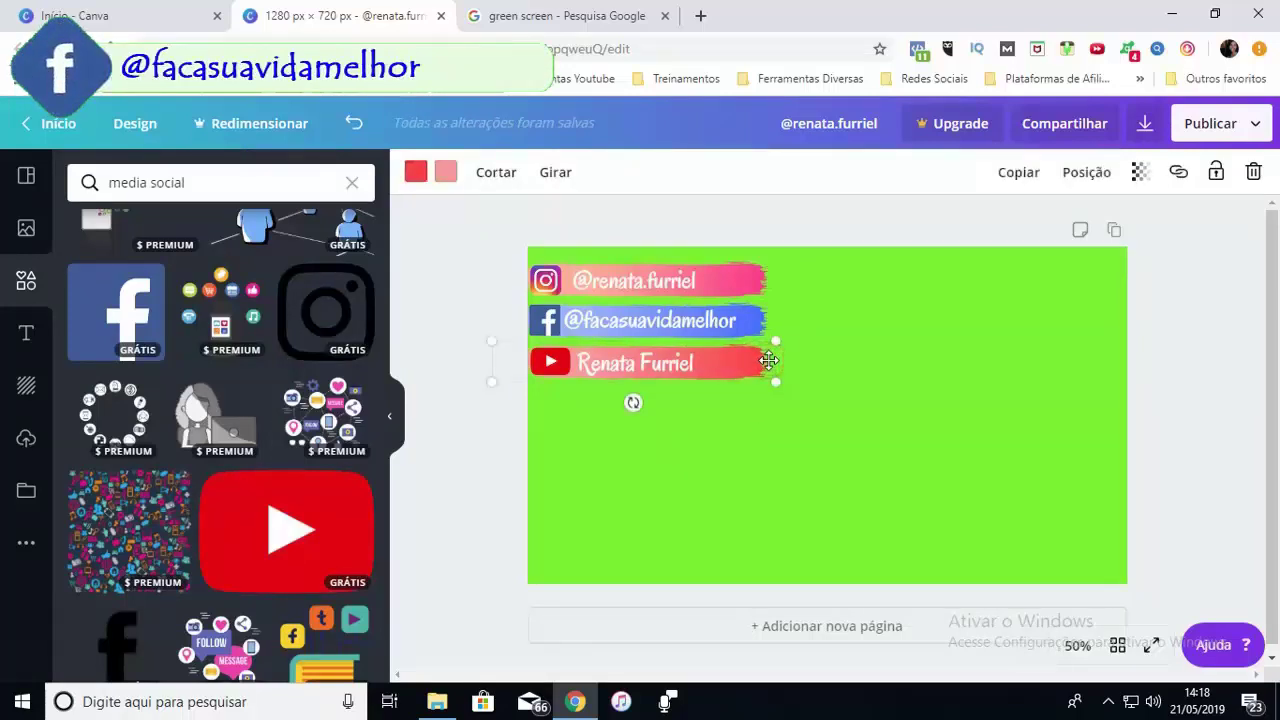
{"action": "mouse_move", "coordinate": [768, 361]}
{"action": "left_mouse_down"}
{"action": "mouse_move", "coordinate": [729, 369]}
{"action": "mouse_move", "coordinate": [729, 411]}
{"action": "mouse_move", "coordinate": [720, 403]}
{"action": "left_mouse_up"}
{"action": "left_click", "coordinate": [620, 450]}
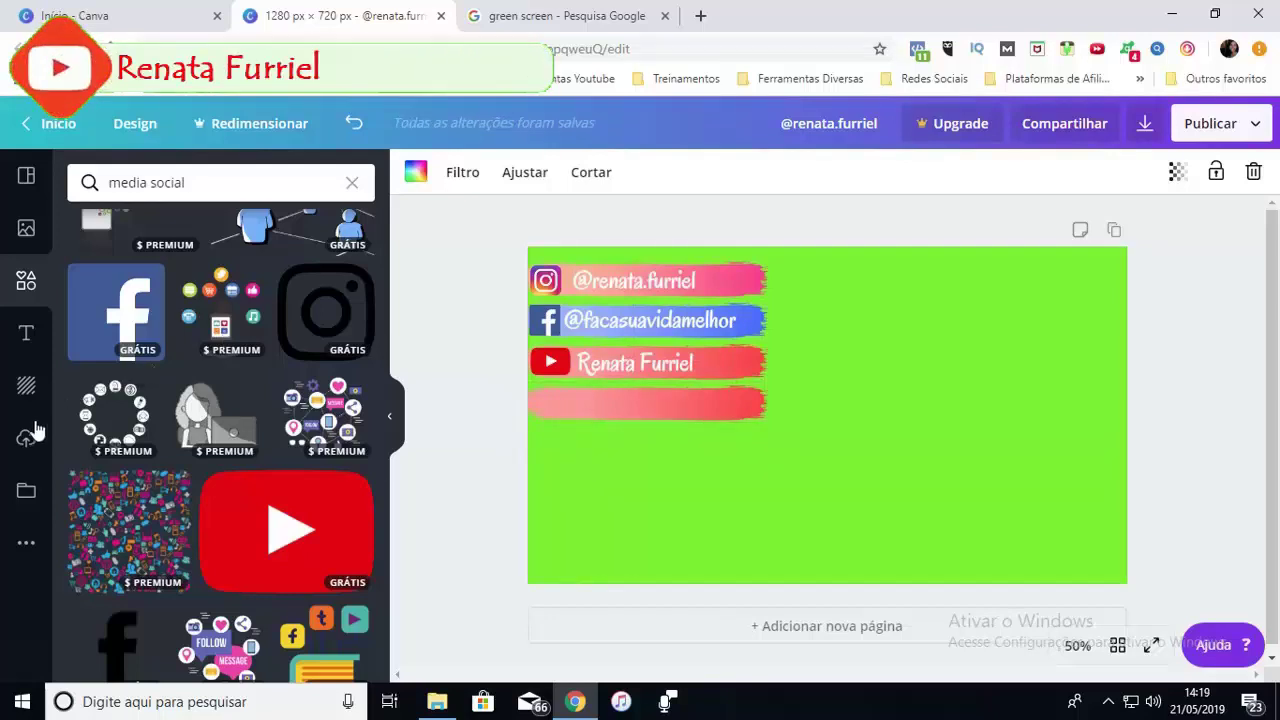
Place the uploaded light-bulb image at the fourth stroke's left end and turn the stroke green
{"action": "left_click", "coordinate": [26, 440]}
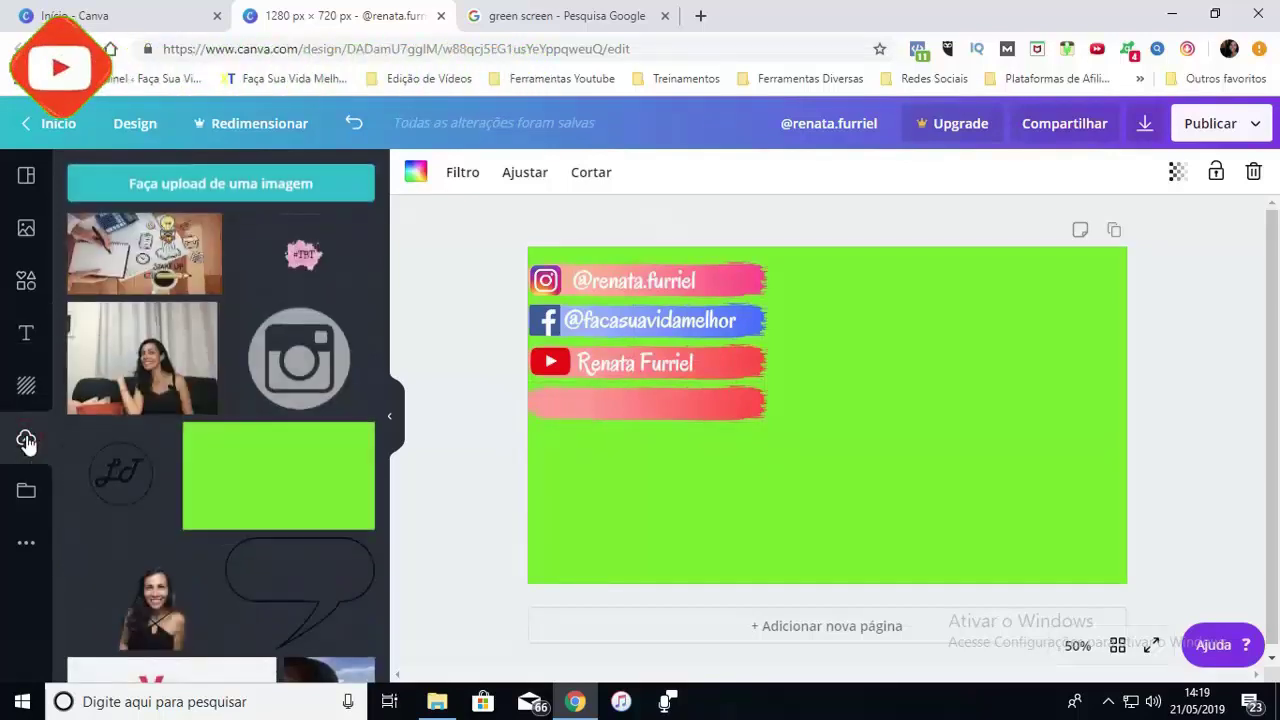
{"action": "left_click_drag", "start_coordinate": [108, 565], "coordinate": [767, 475]}
{"action": "left_click_drag", "start_coordinate": [589, 421], "coordinate": [554, 406]}
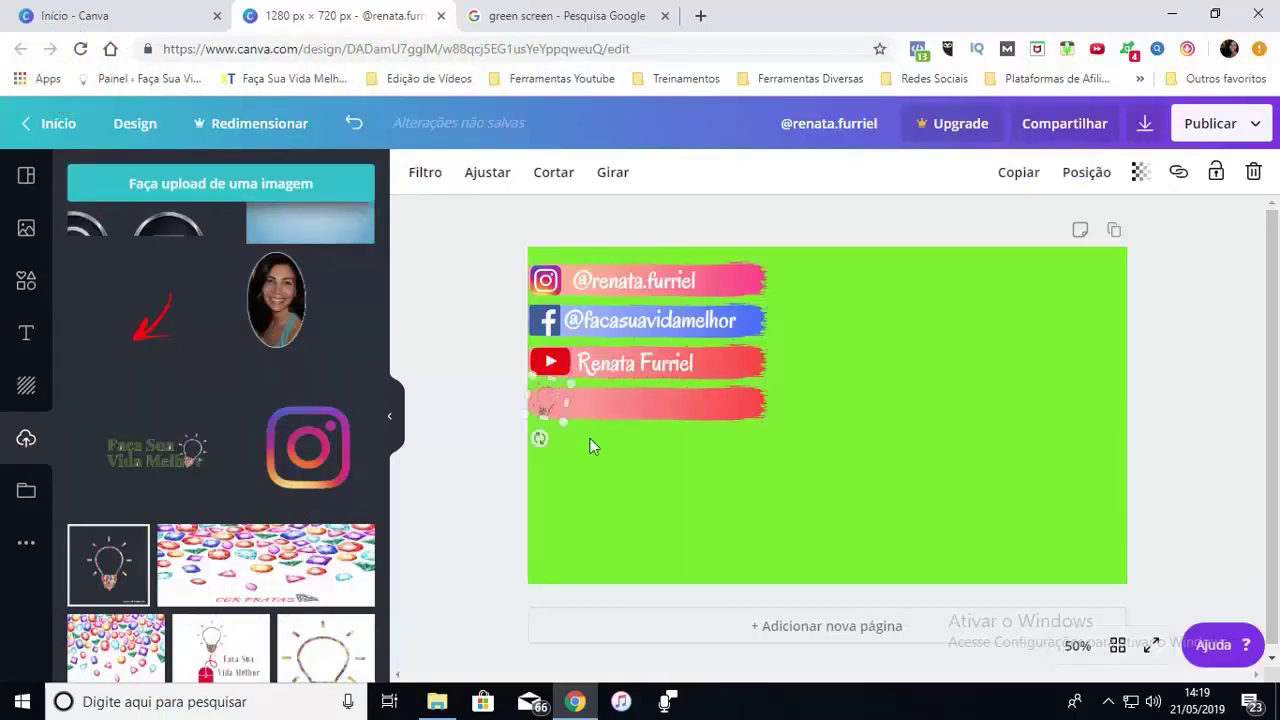
{"action": "left_click", "coordinate": [755, 410]}
{"action": "left_click", "coordinate": [446, 172]}
{"action": "left_click", "coordinate": [175, 357]}
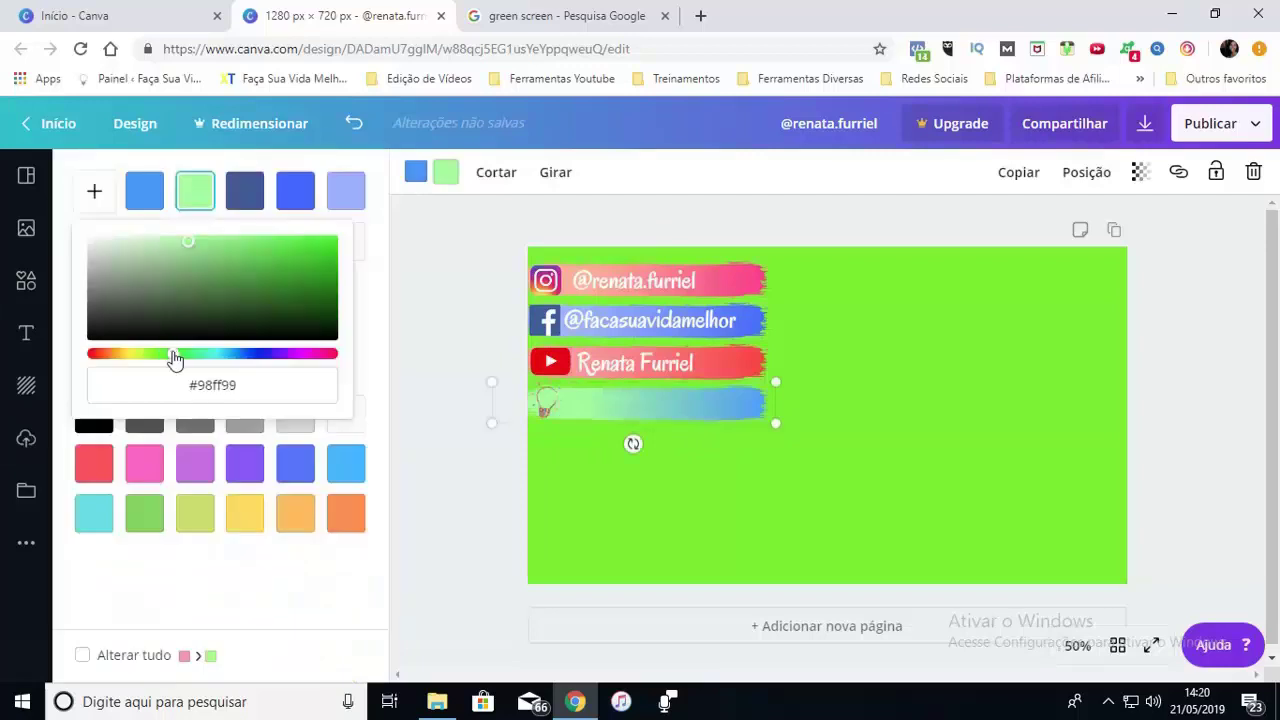
{"action": "left_click", "coordinate": [462, 522]}
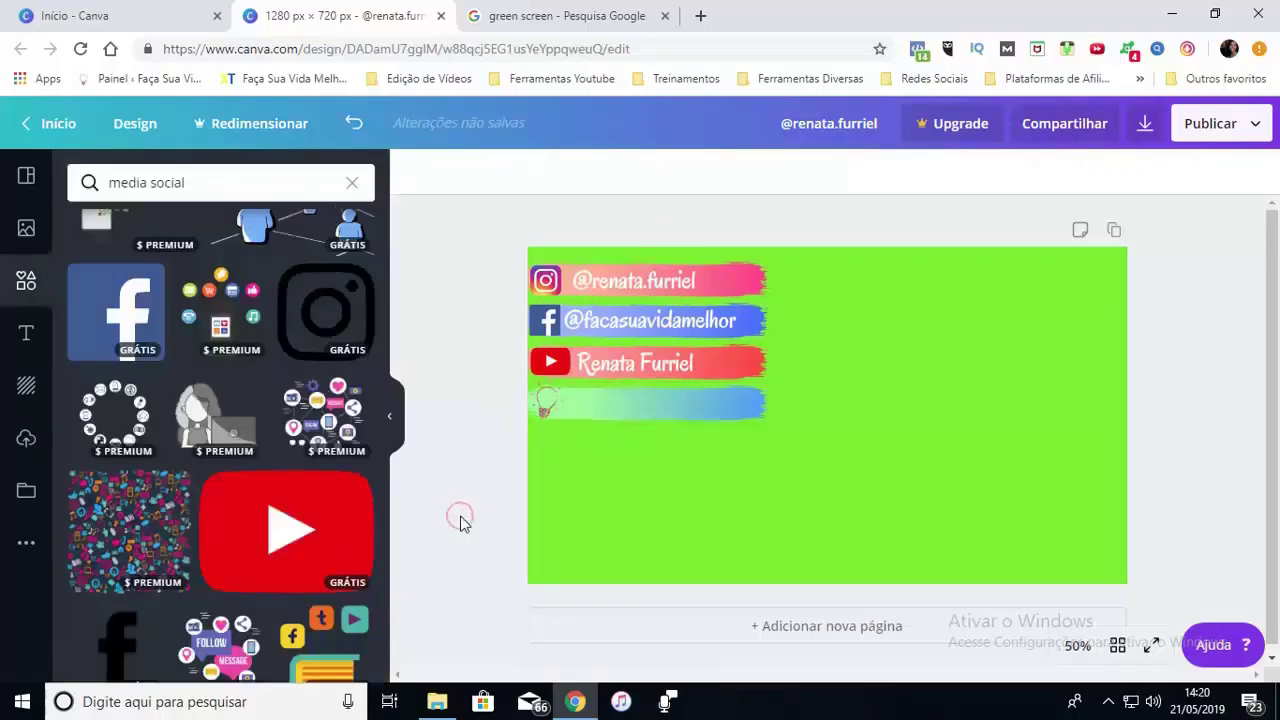
Copy the text onto the fourth stroke, edit it into the '.com.br' web address, and duplicate the page
{"action": "left_click", "coordinate": [672, 360]}
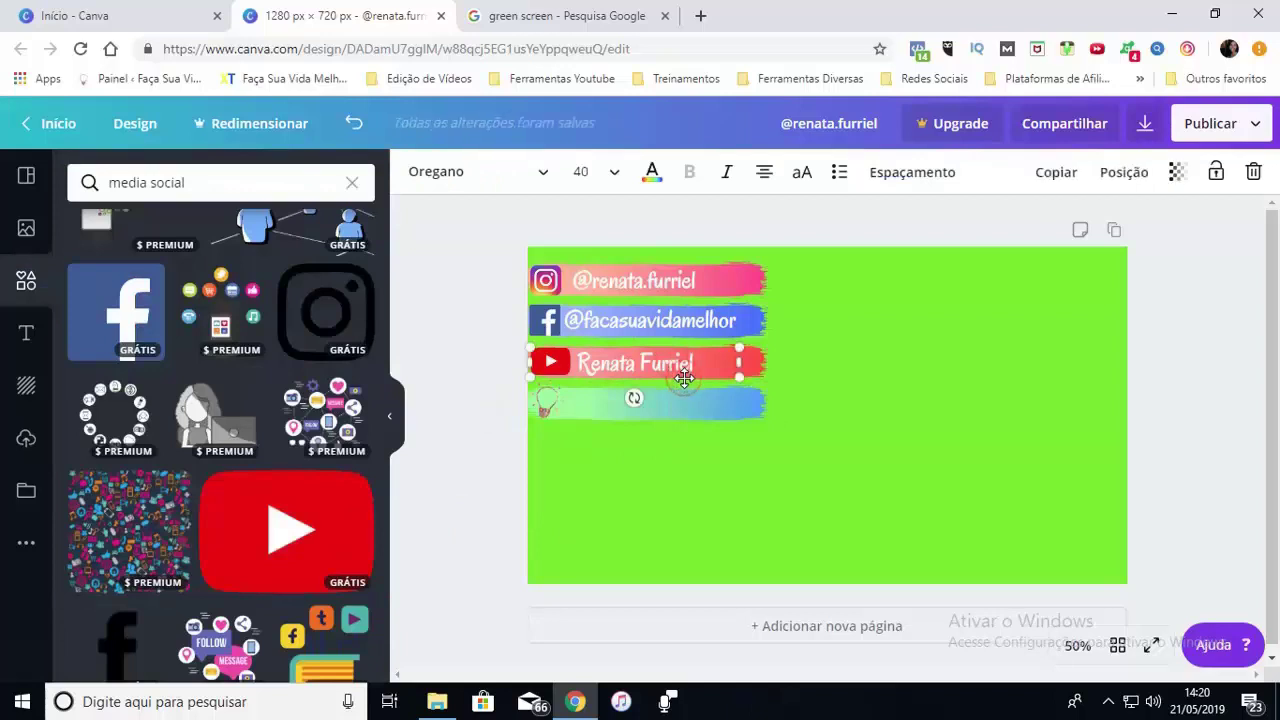
{"action": "left_click_drag", "start_coordinate": [684, 378], "coordinate": [722, 406]}
{"action": "double_click", "coordinate": [654, 432]}
{"action": "type", "text": ".com.br"}
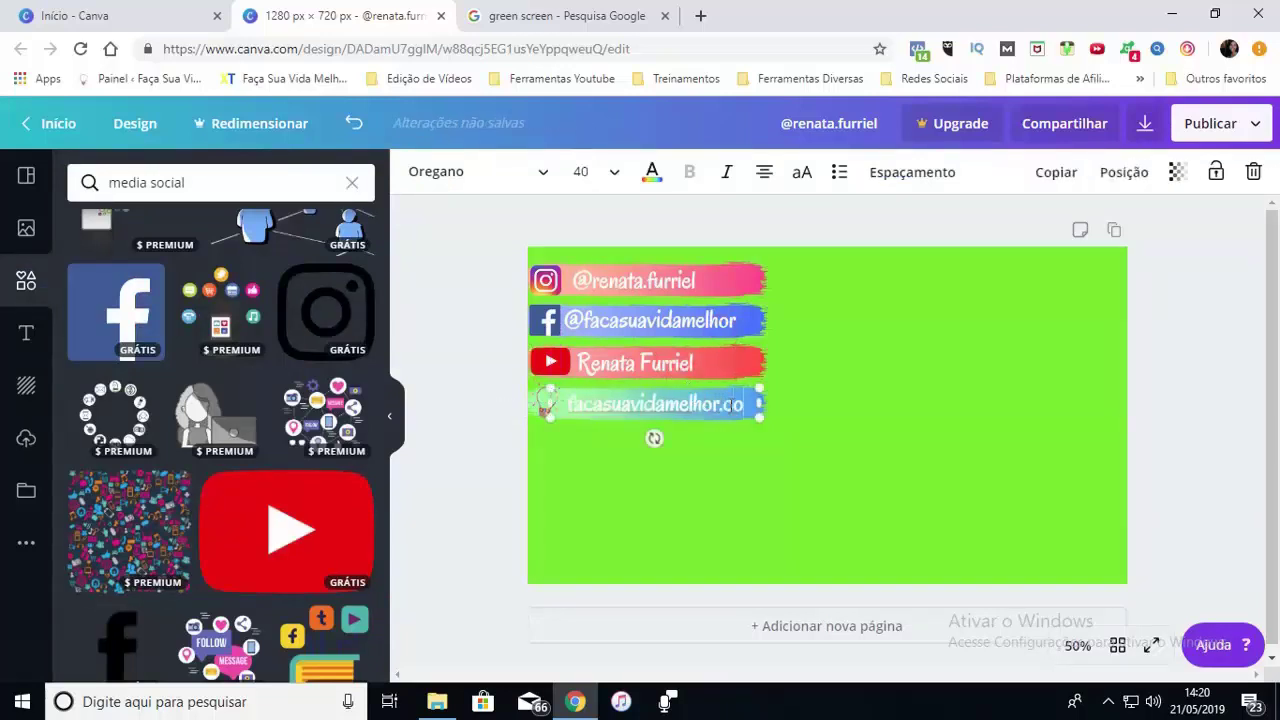
{"action": "left_click", "coordinate": [567, 452]}
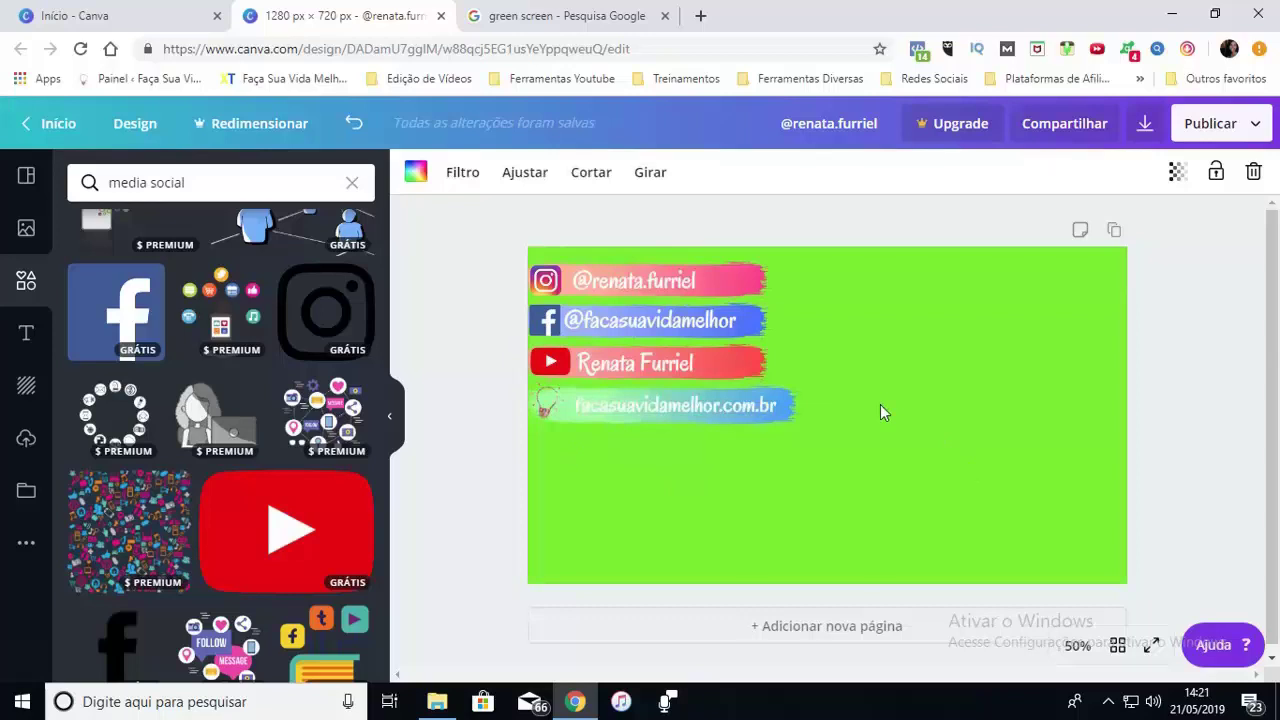
{"action": "left_click", "coordinate": [1114, 230]}
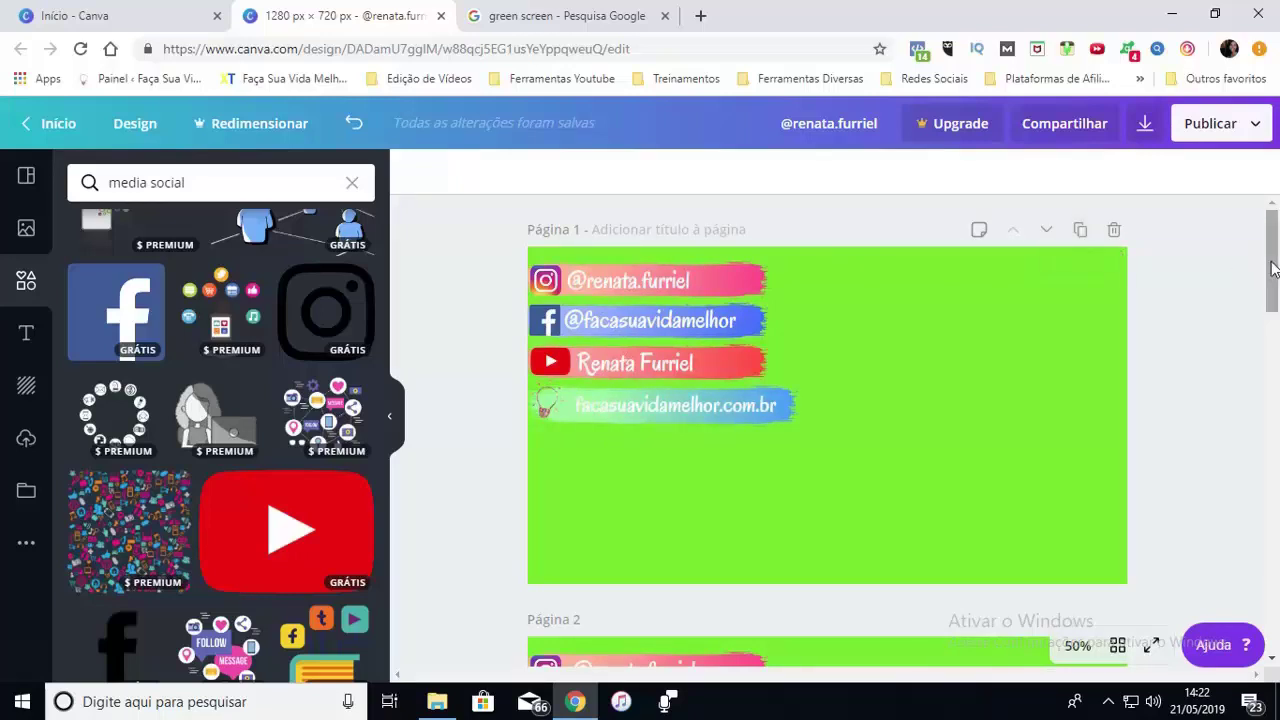
Scroll down to the duplicated page of the four-banner green design
{"action": "left_click_drag", "start_coordinate": [1272, 268], "coordinate": [1271, 341]}
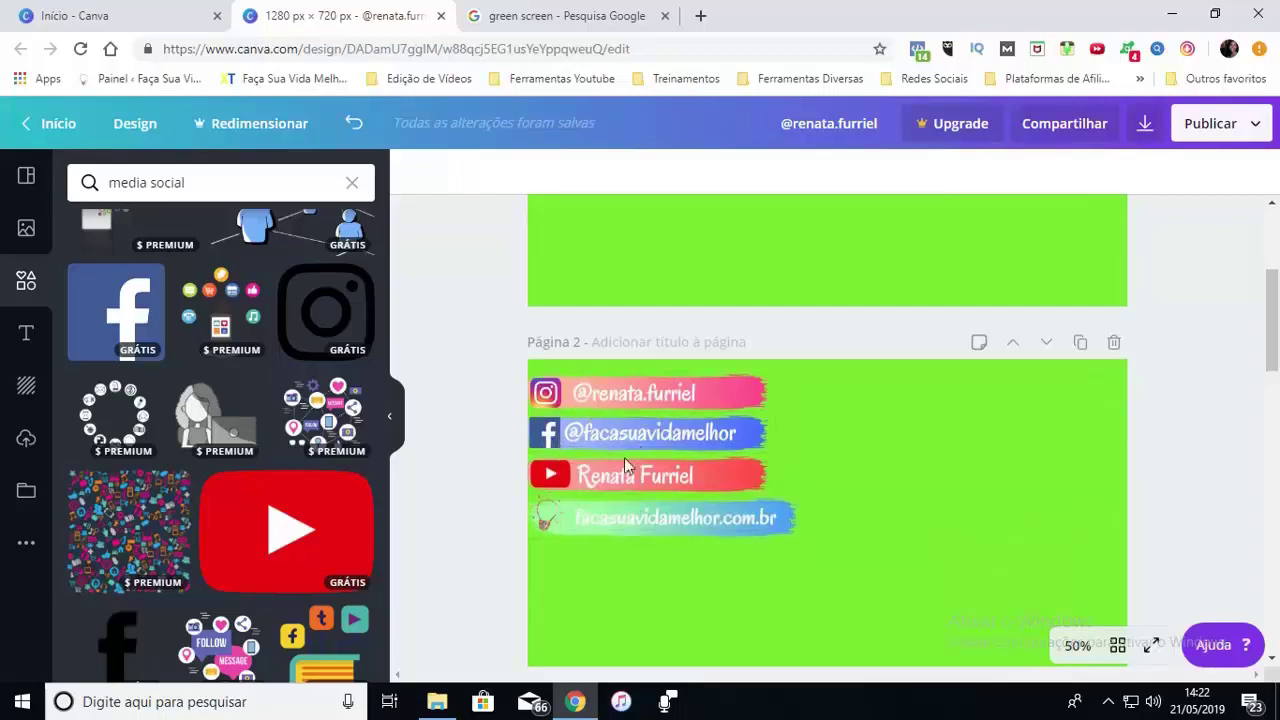
On page 2, delete the Facebook, YouTube and website elements, leaving only the Instagram band
{"action": "left_click", "coordinate": [551, 436]}
{"action": "key", "text": "Delete"}
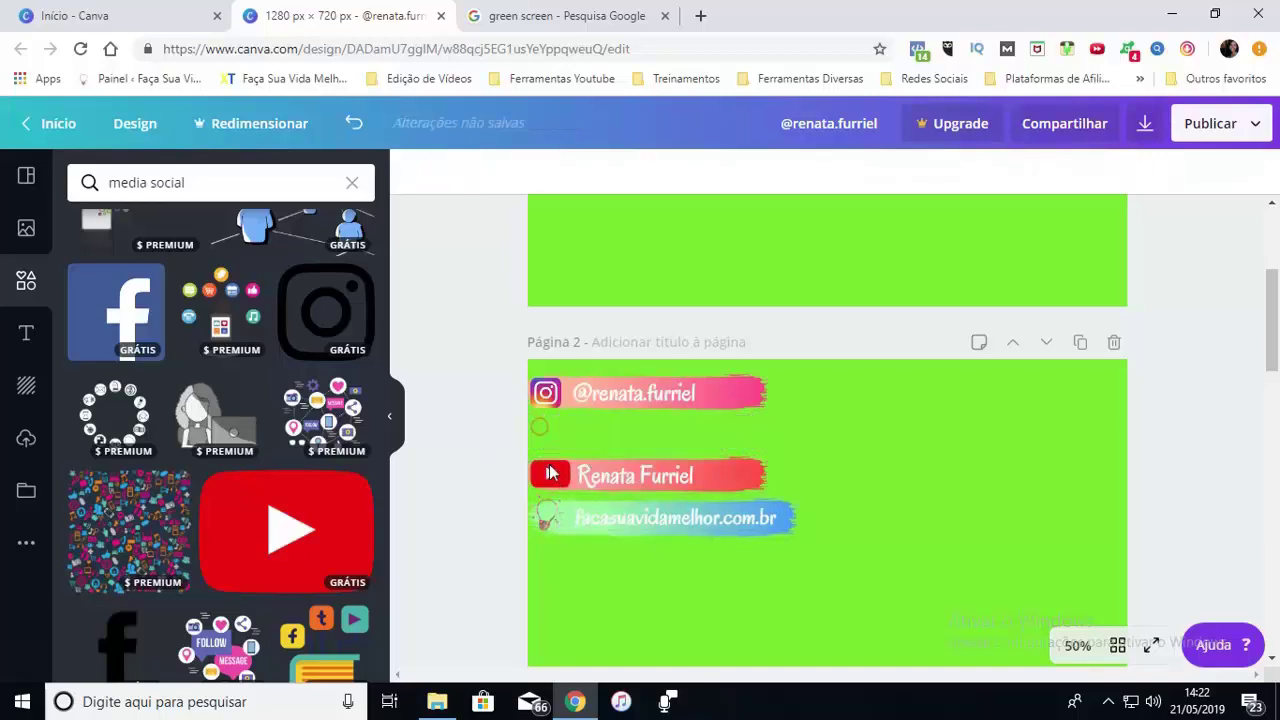
{"action": "left_click", "coordinate": [549, 473]}
{"action": "key", "text": "Delete"}
{"action": "left_click", "coordinate": [565, 521]}
{"action": "key", "text": "Delete"}
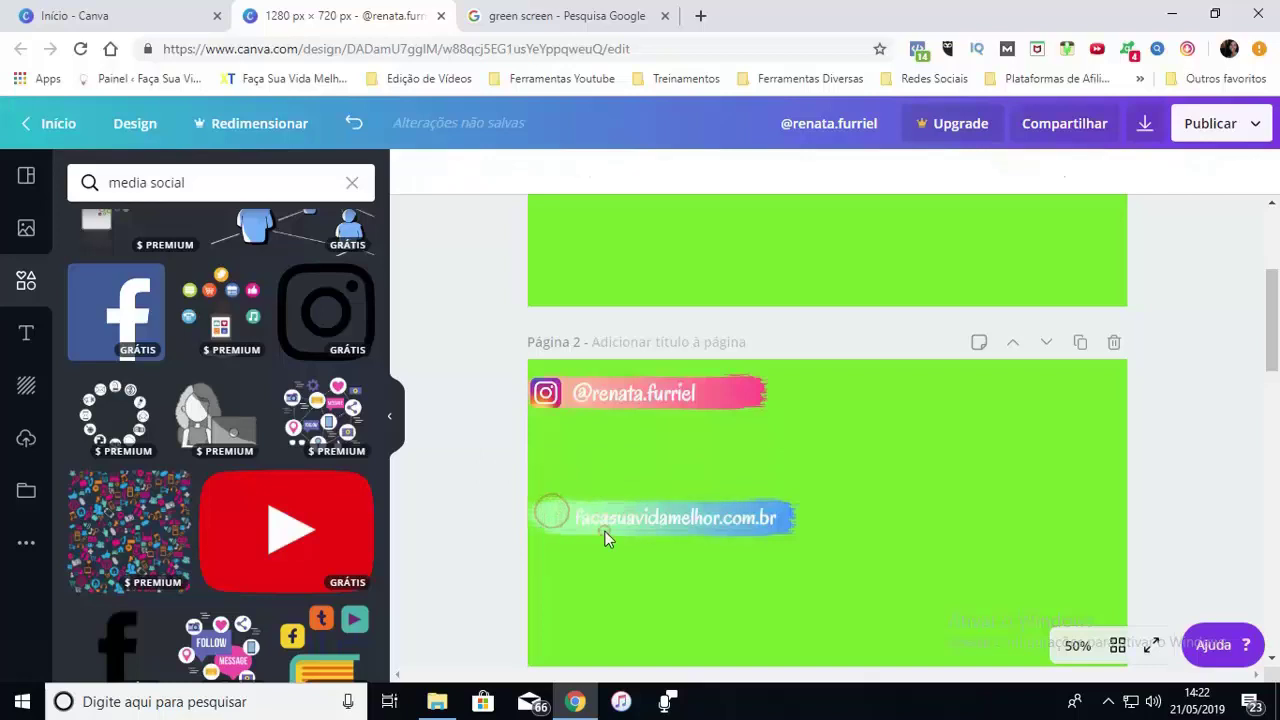
{"action": "left_click", "coordinate": [600, 532]}
{"action": "key", "text": "Delete"}
{"action": "left_click", "coordinate": [594, 528]}
{"action": "key", "text": "Delete"}
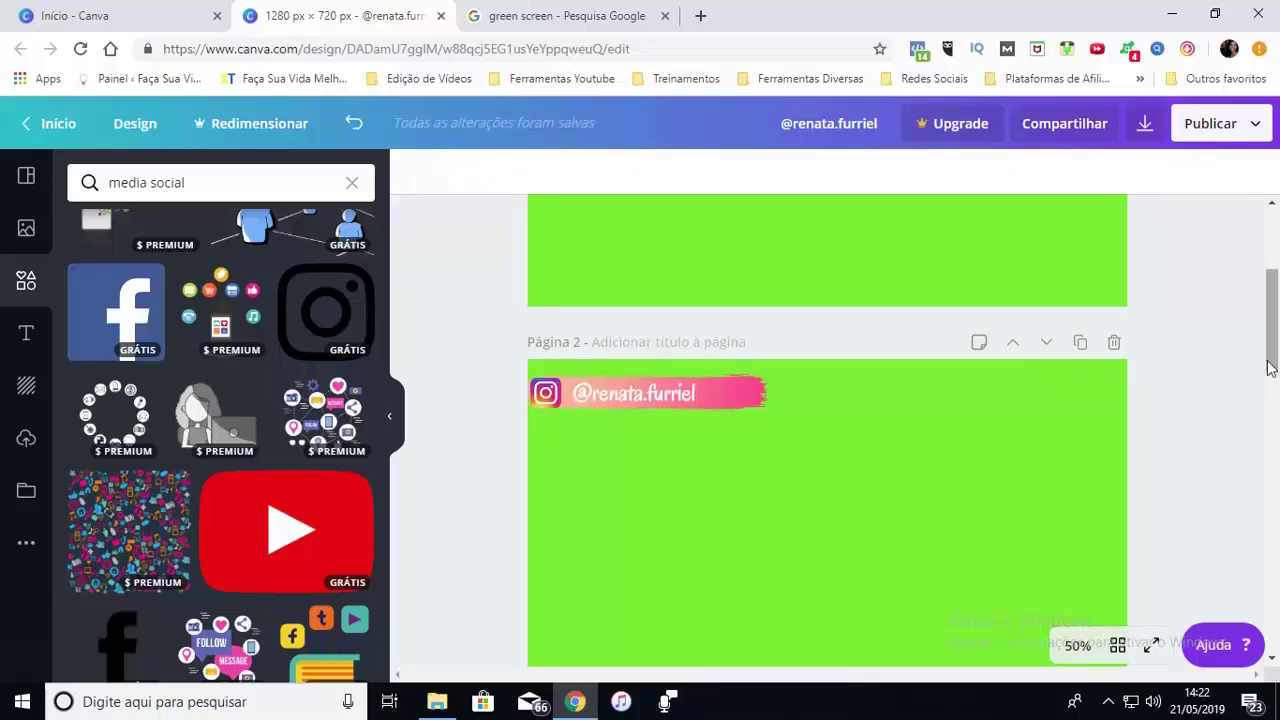
On page 3, delete the Instagram, YouTube and website elements, leaving only the Facebook band
{"action": "left_click_drag", "start_coordinate": [1271, 330], "coordinate": [1271, 462]}
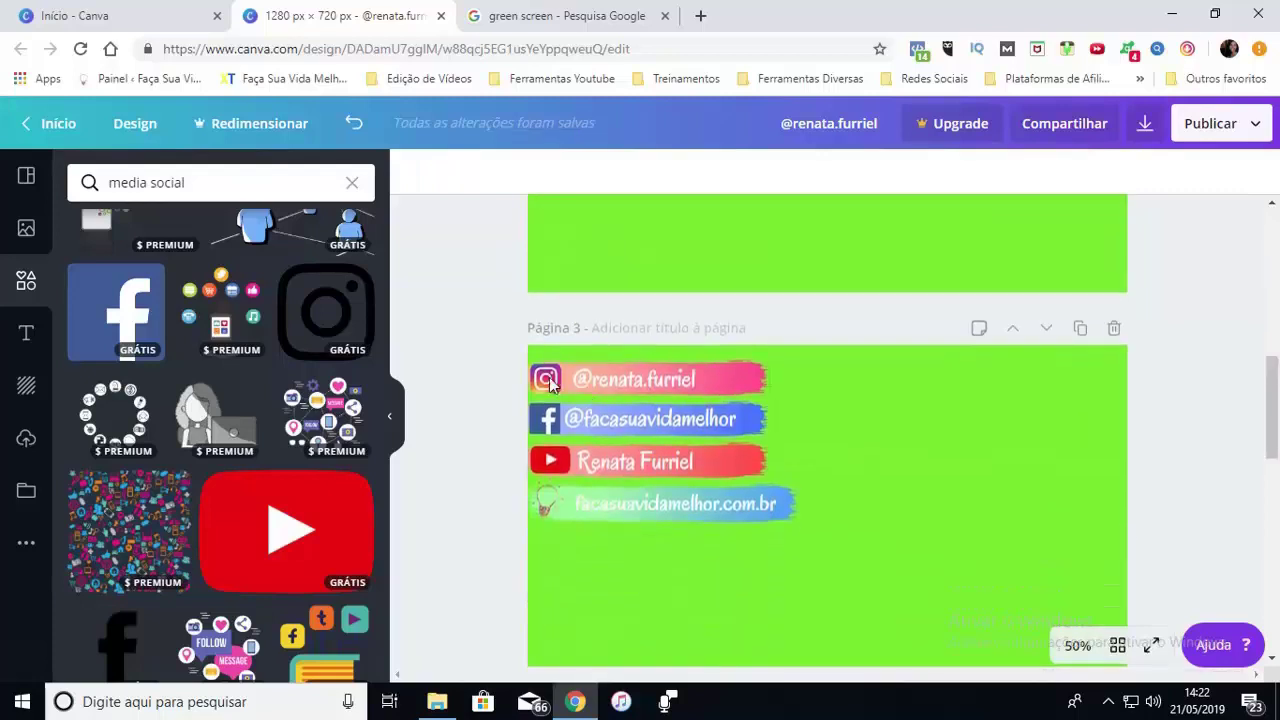
{"action": "left_click", "coordinate": [636, 381]}
{"action": "key", "text": "Delete"}
{"action": "left_click", "coordinate": [645, 386]}
{"action": "key", "text": "Delete"}
{"action": "left_click", "coordinate": [553, 461]}
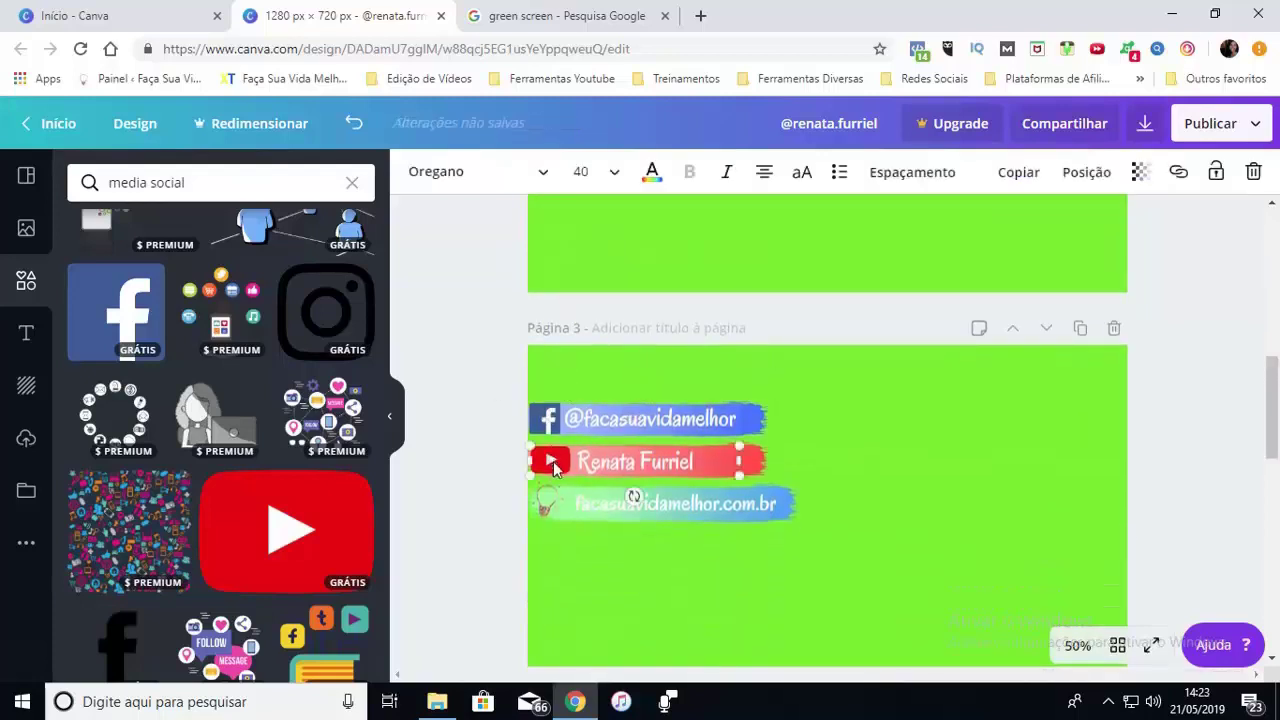
{"action": "key", "text": "Delete"}
{"action": "left_click", "coordinate": [583, 464]}
{"action": "key", "text": "Delete"}
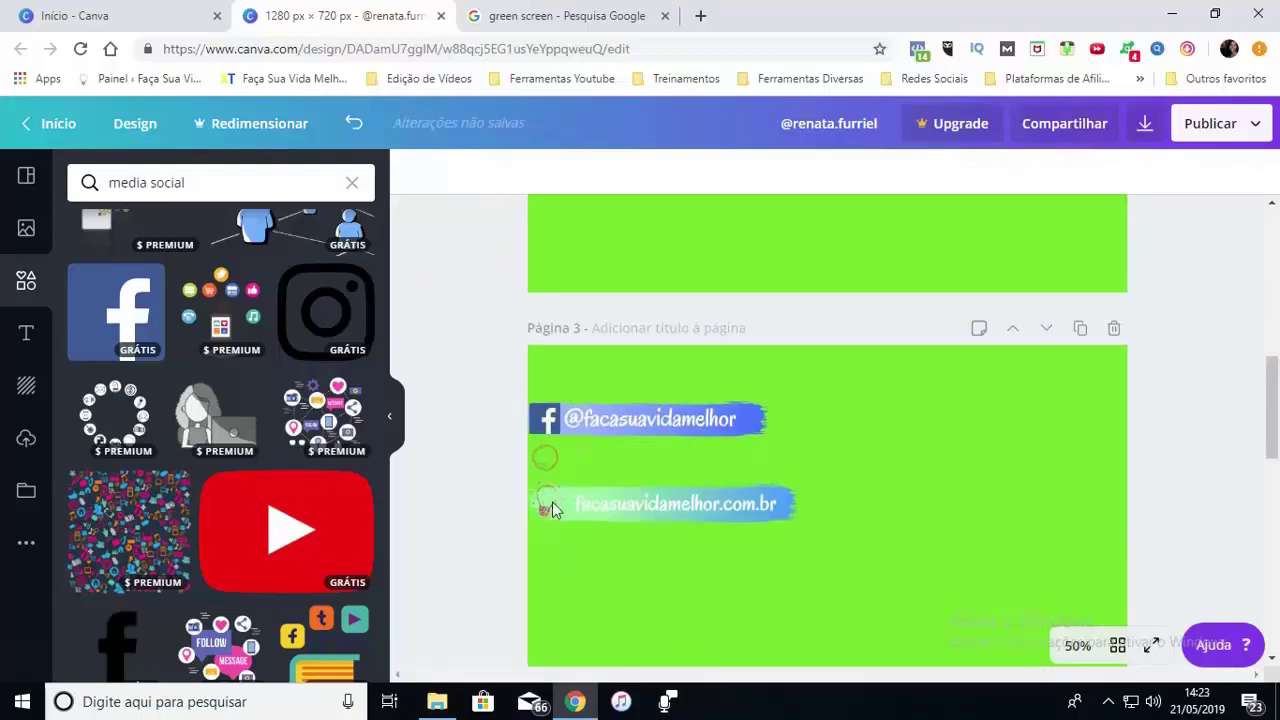
{"action": "left_click", "coordinate": [552, 502]}
{"action": "key", "text": "Delete"}
{"action": "left_click", "coordinate": [586, 508]}
{"action": "key", "text": "Delete"}
{"action": "left_click", "coordinate": [553, 498]}
{"action": "key", "text": "Delete"}
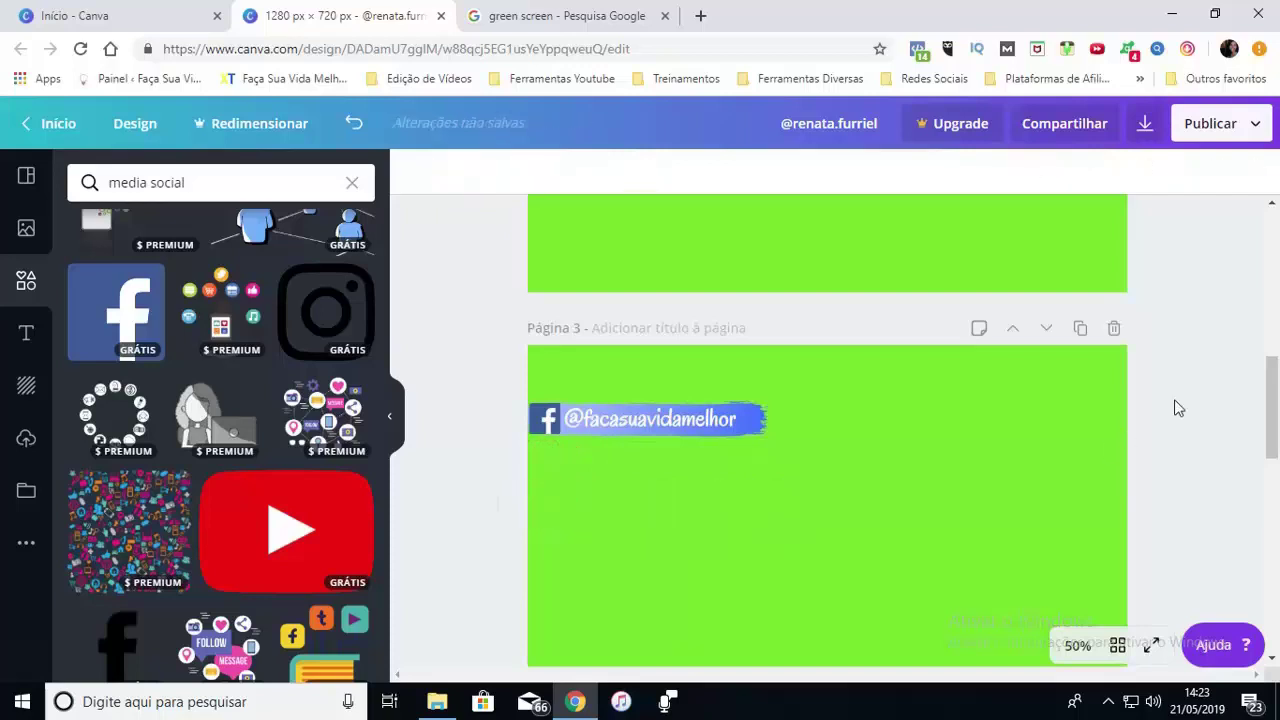
On page 4, delete the Instagram, Facebook and website elements, leaving only the YouTube band
{"action": "left_click_drag", "start_coordinate": [1271, 405], "coordinate": [1262, 494]}
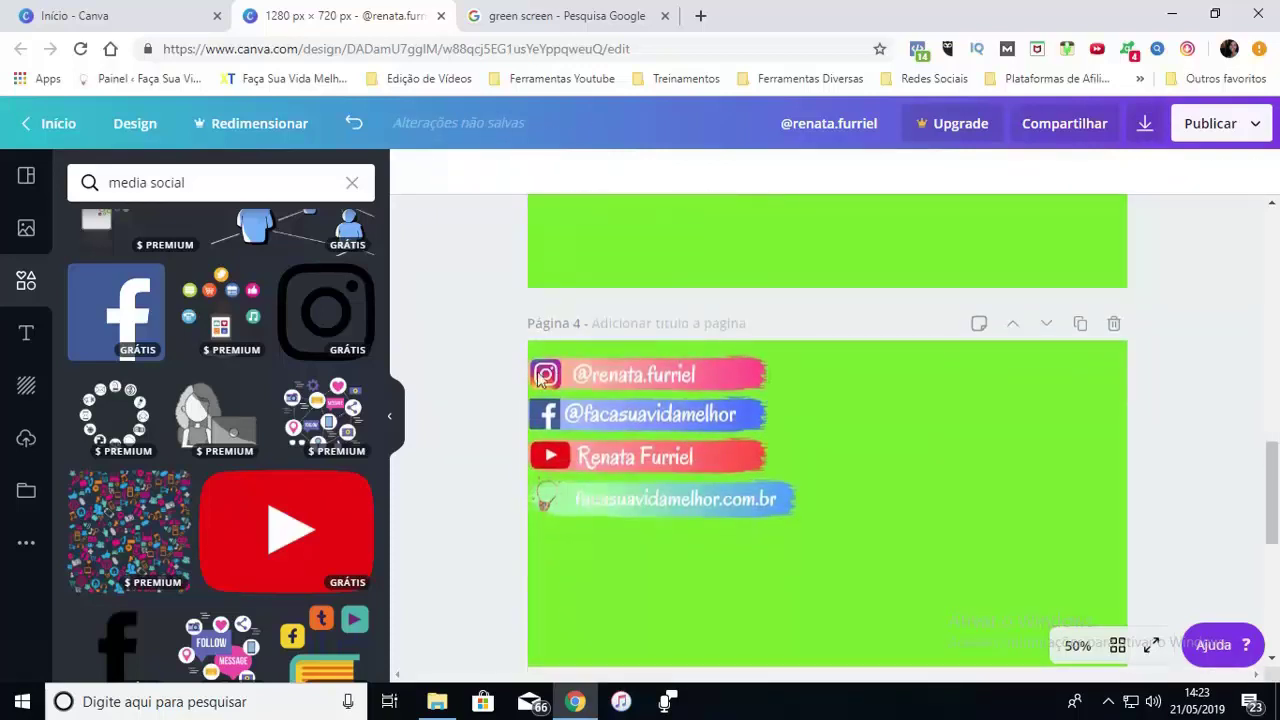
{"action": "left_click", "coordinate": [608, 378]}
{"action": "key", "text": "Delete"}
{"action": "left_click", "coordinate": [608, 376]}
{"action": "key", "text": "Delete"}
{"action": "left_click", "coordinate": [640, 414]}
{"action": "key", "text": "Delete"}
{"action": "left_click", "coordinate": [545, 374]}
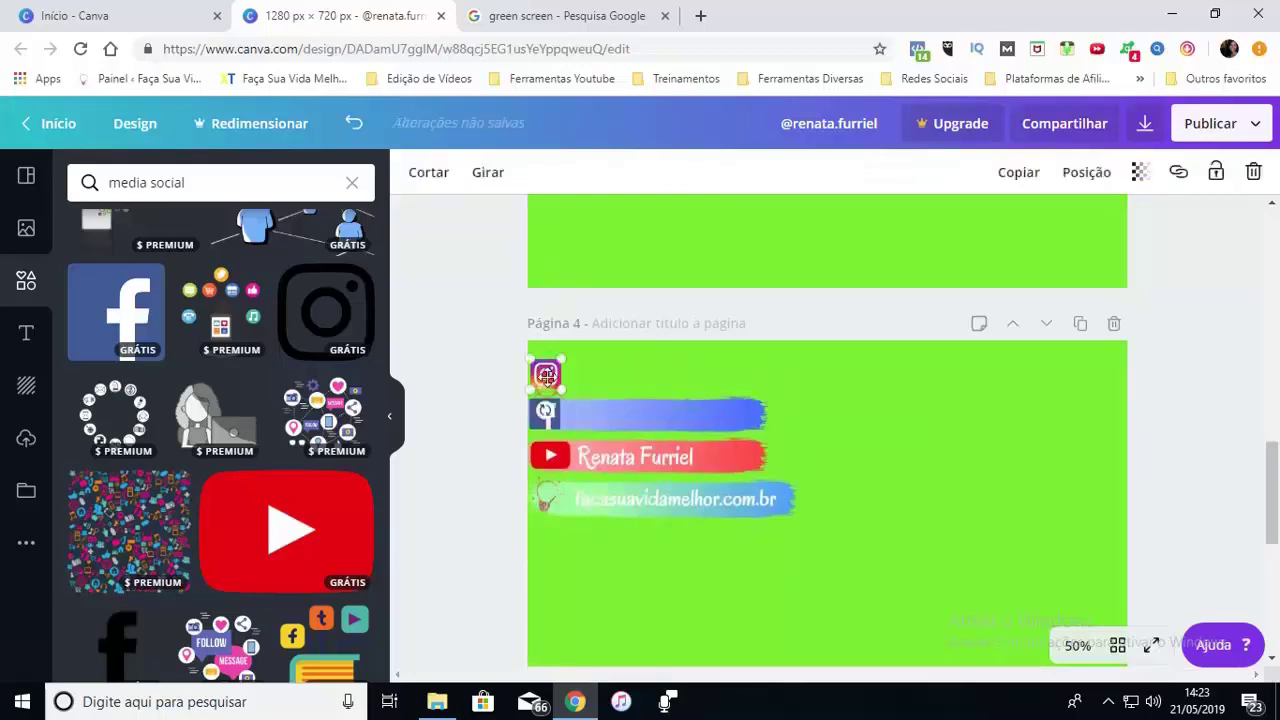
{"action": "key", "text": "Delete"}
{"action": "left_click", "coordinate": [548, 418]}
{"action": "key", "text": "Delete"}
{"action": "left_click", "coordinate": [584, 413]}
{"action": "key", "text": "Delete"}
{"action": "left_click", "coordinate": [548, 500]}
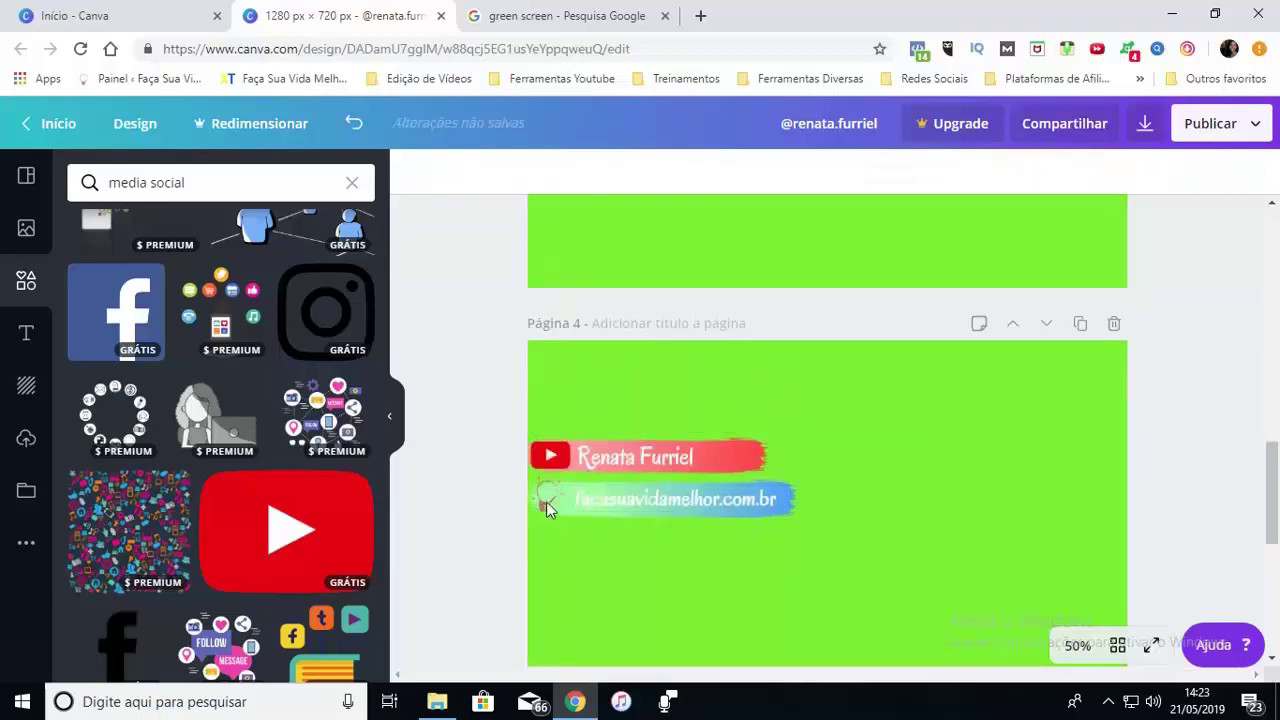
{"action": "key", "text": "Delete"}
{"action": "left_click", "coordinate": [577, 502]}
{"action": "key", "text": "Delete"}
{"action": "left_click", "coordinate": [559, 506]}
{"action": "key", "text": "Delete"}
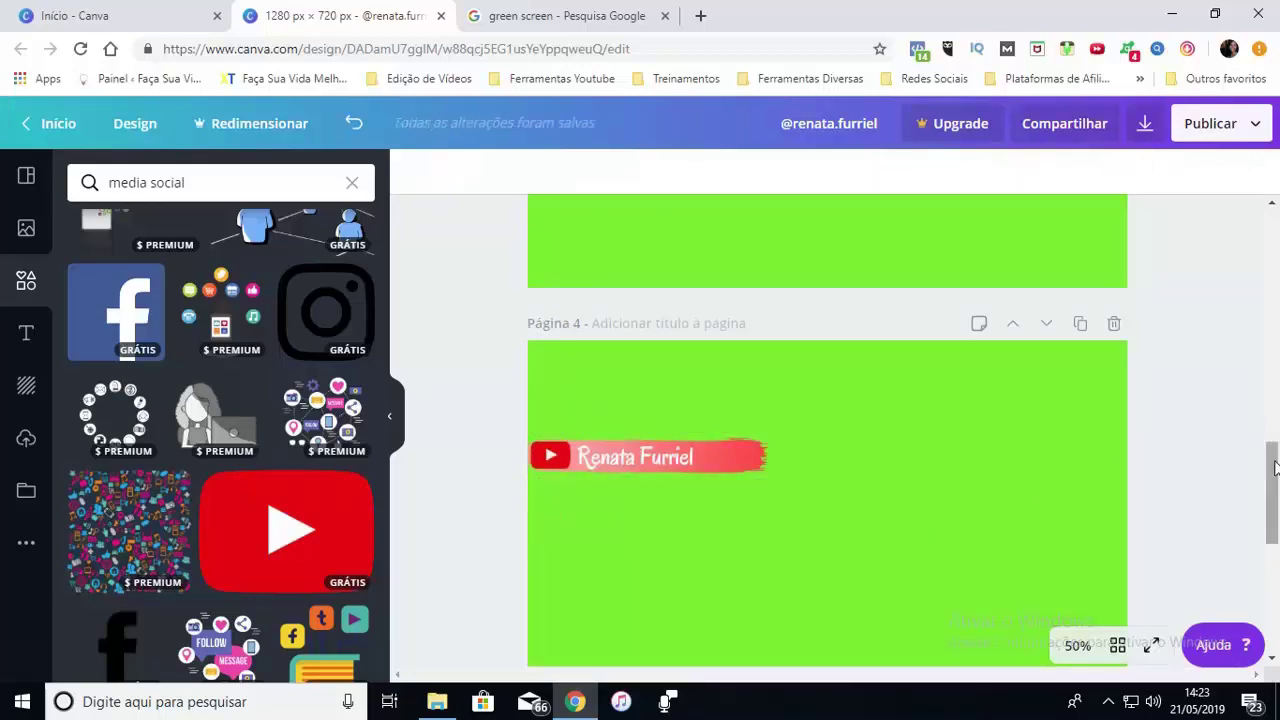
On page 5, delete the Instagram, Facebook and YouTube elements, leaving only the website band
{"action": "scroll", "coordinate": [840, 420], "scroll_direction": "down", "scroll_amount": 4}
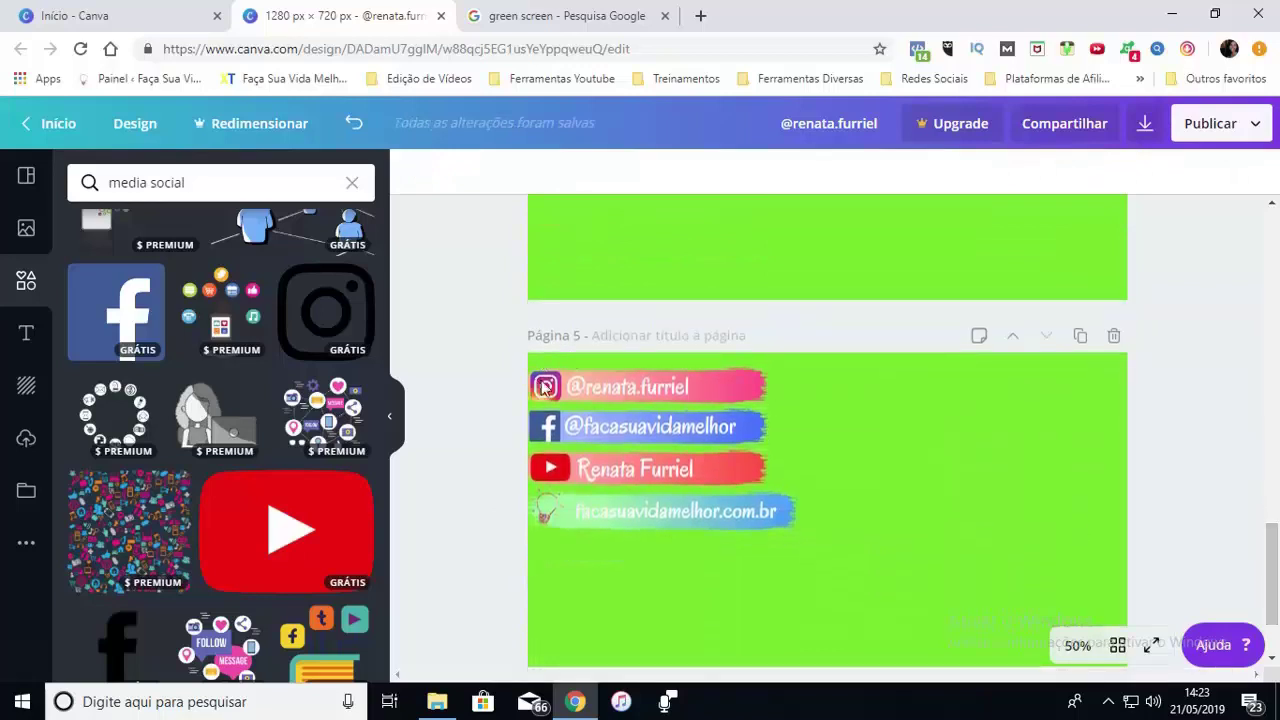
{"action": "left_click", "coordinate": [594, 388]}
{"action": "key", "text": "Delete"}
{"action": "left_click", "coordinate": [545, 387]}
{"action": "key", "text": "Delete"}
{"action": "left_click", "coordinate": [572, 388]}
{"action": "key", "text": "Delete"}
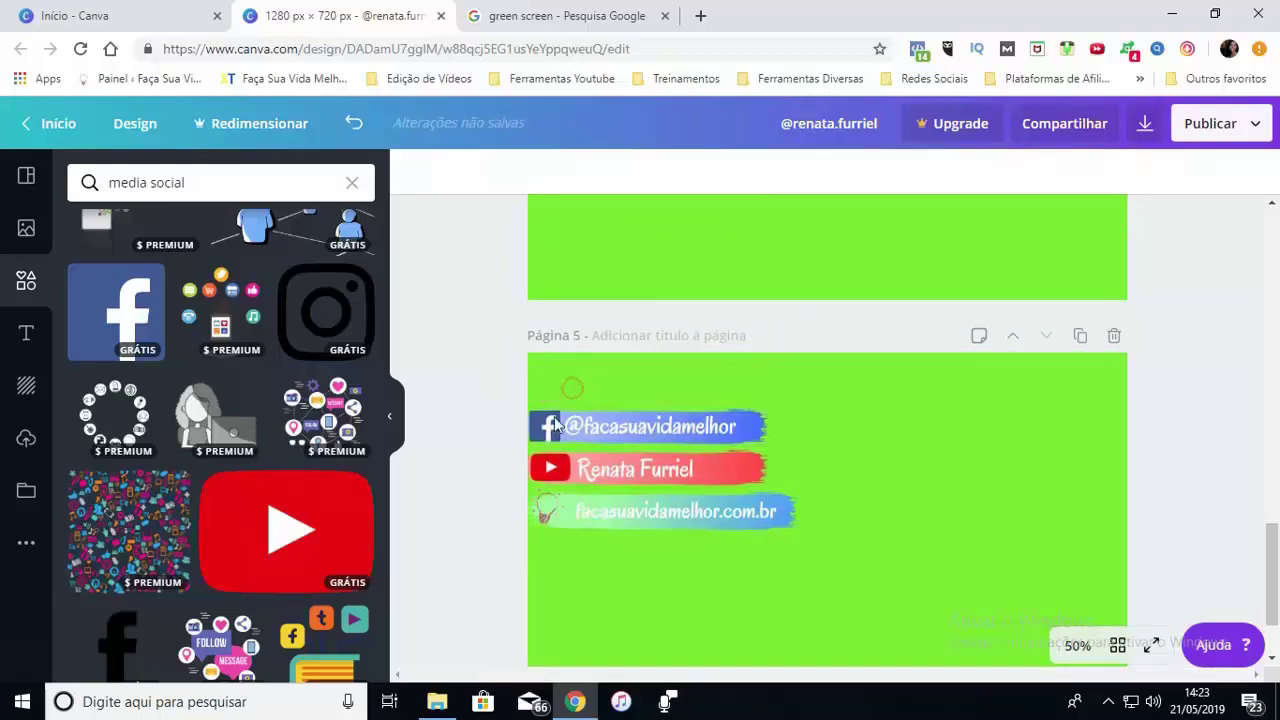
{"action": "left_click", "coordinate": [600, 426]}
{"action": "key", "text": "Delete"}
{"action": "left_click", "coordinate": [580, 430]}
{"action": "key", "text": "Delete"}
{"action": "left_click", "coordinate": [548, 426]}
{"action": "key", "text": "Delete"}
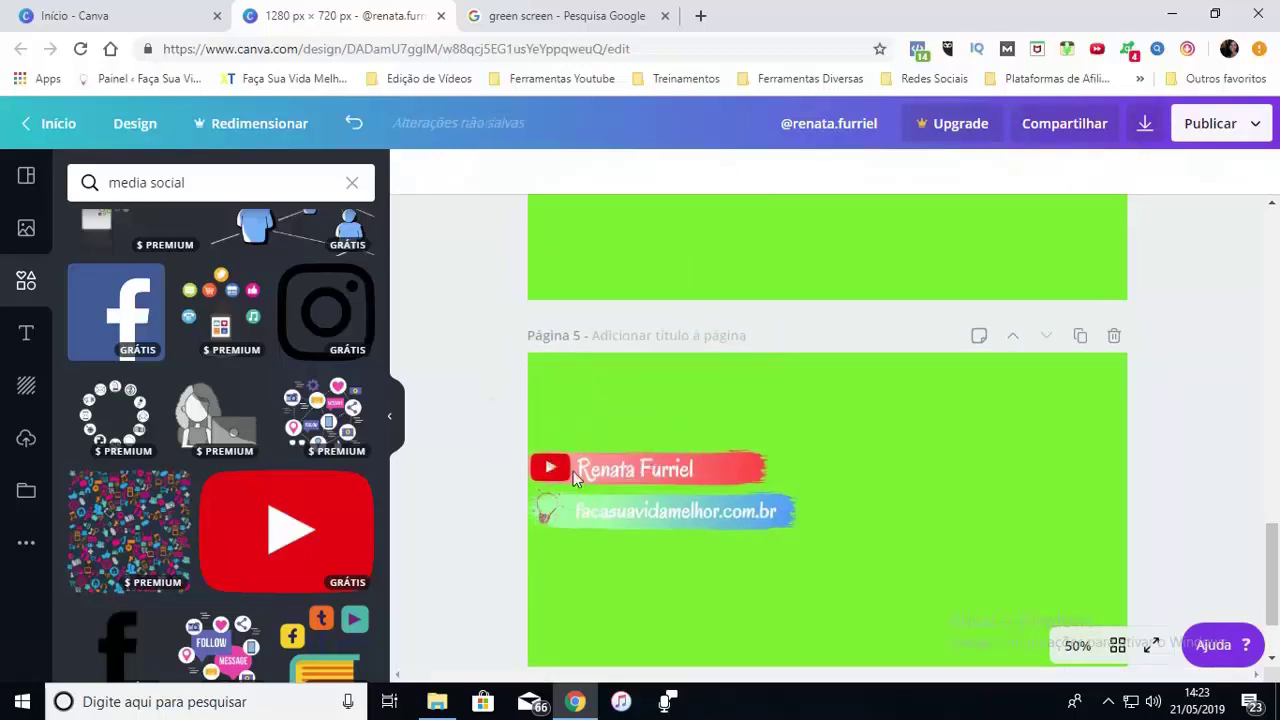
{"action": "left_click", "coordinate": [574, 478]}
{"action": "key", "text": "Delete"}
{"action": "left_click", "coordinate": [610, 467]}
{"action": "key", "text": "Delete"}
{"action": "left_click", "coordinate": [552, 467]}
{"action": "key", "text": "Delete"}
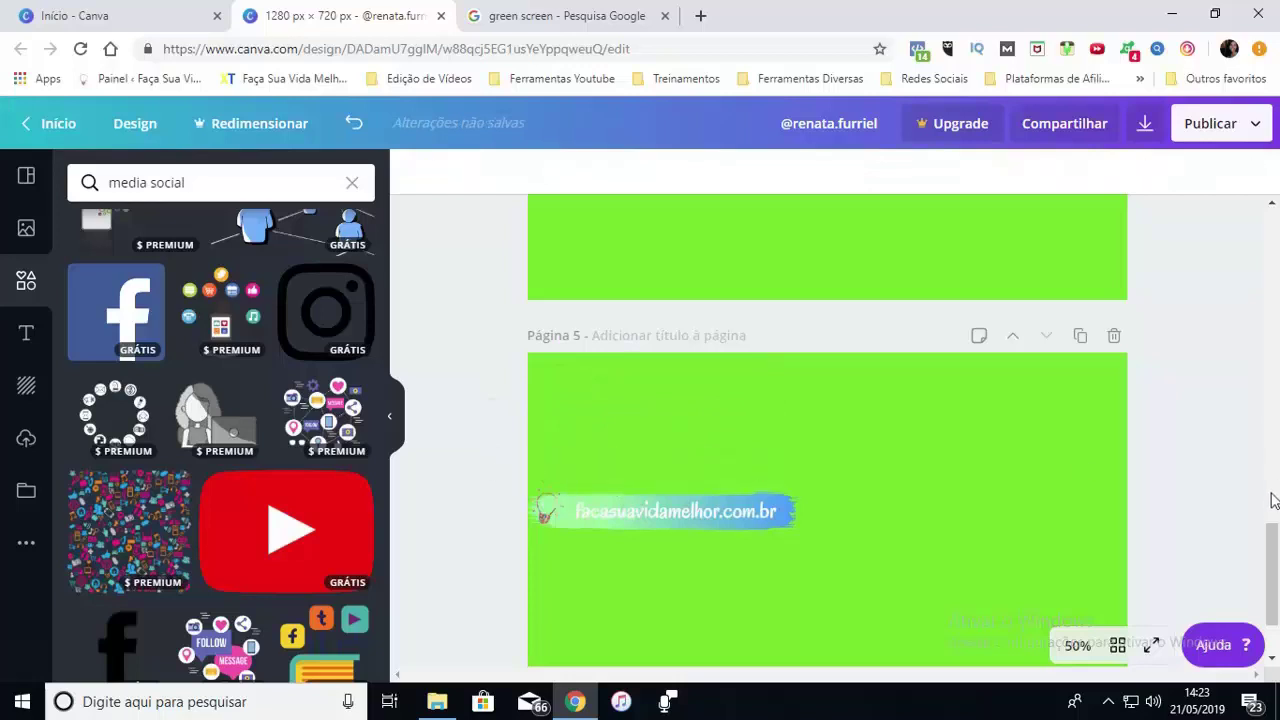
Download all five pages as PNG files
{"action": "scroll", "coordinate": [1272, 560], "scroll_direction": "down", "scroll_amount": 1}
{"action": "scroll", "coordinate": [1268, 449], "scroll_direction": "up", "scroll_amount": 9}
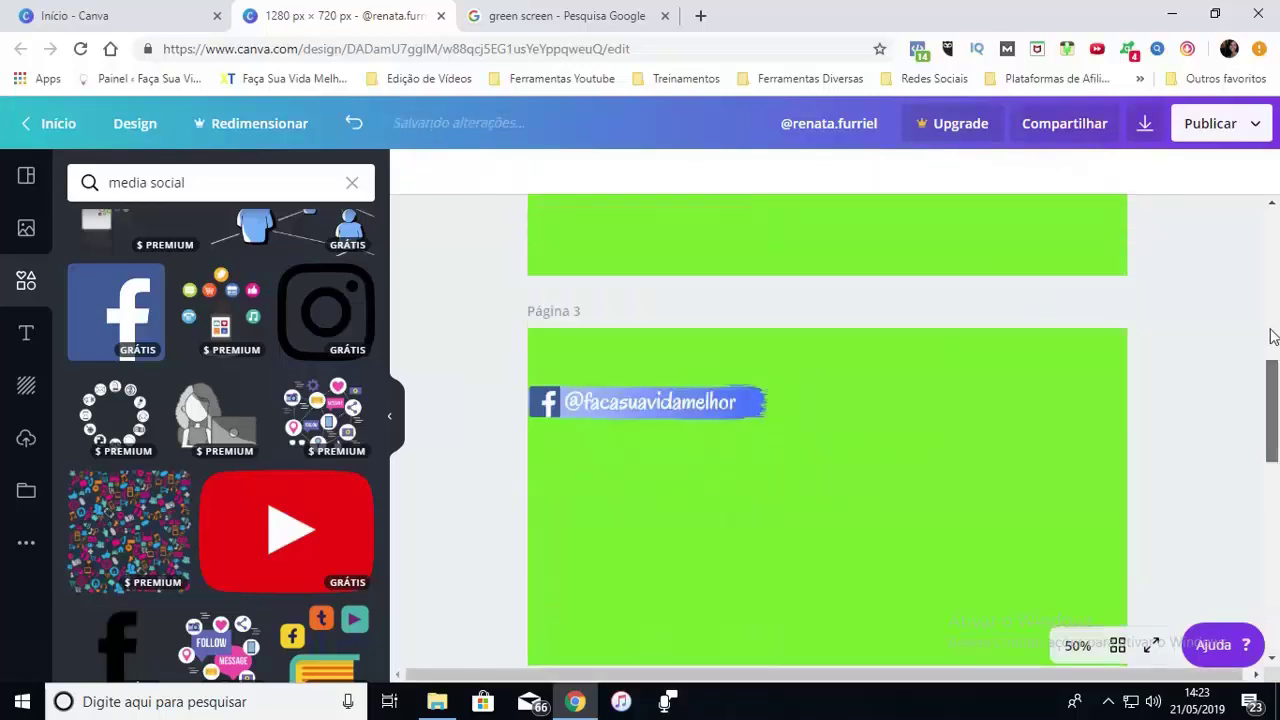
{"action": "scroll", "coordinate": [1272, 337], "scroll_direction": "up", "scroll_amount": 7}
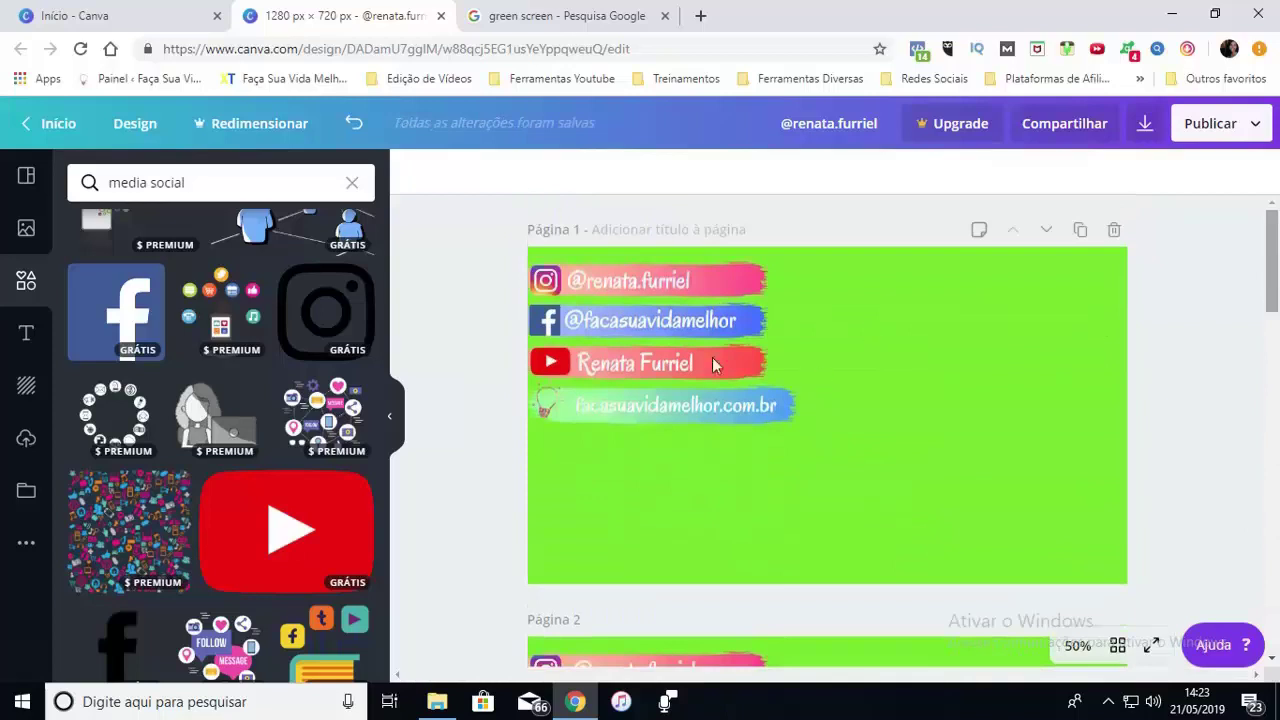
{"action": "left_click", "coordinate": [1145, 124]}
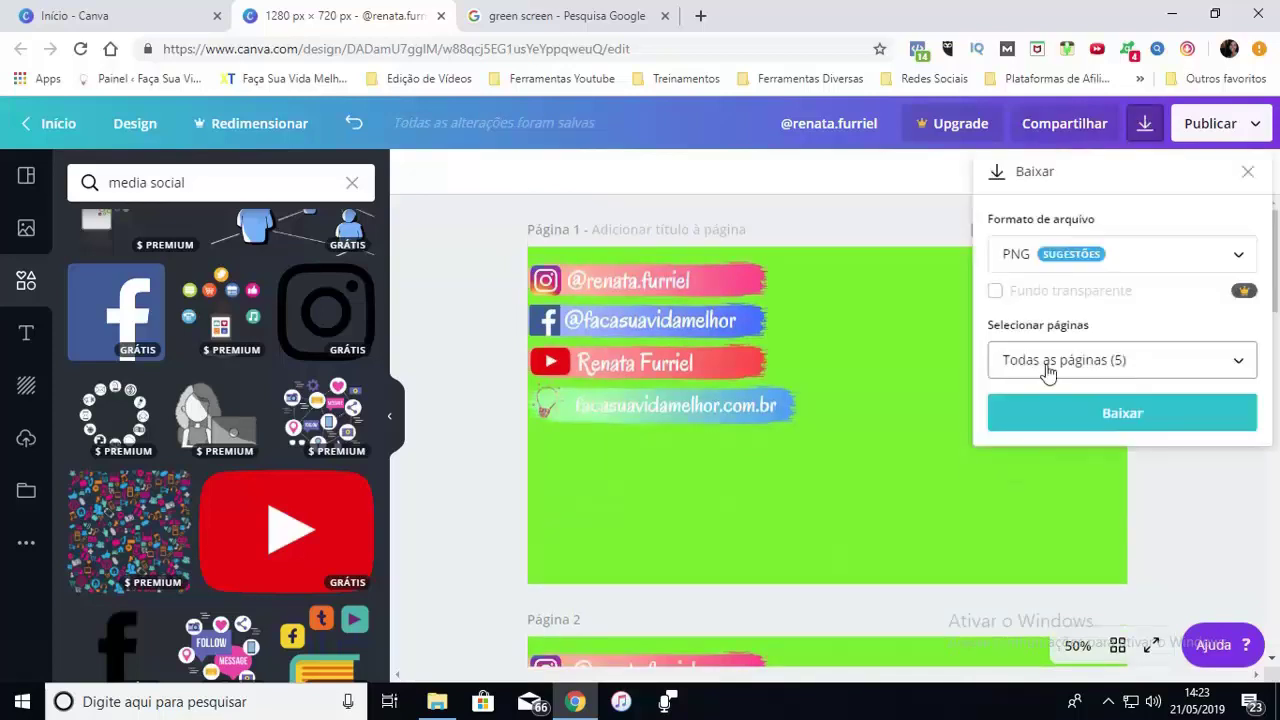
{"action": "left_click", "coordinate": [1058, 424]}
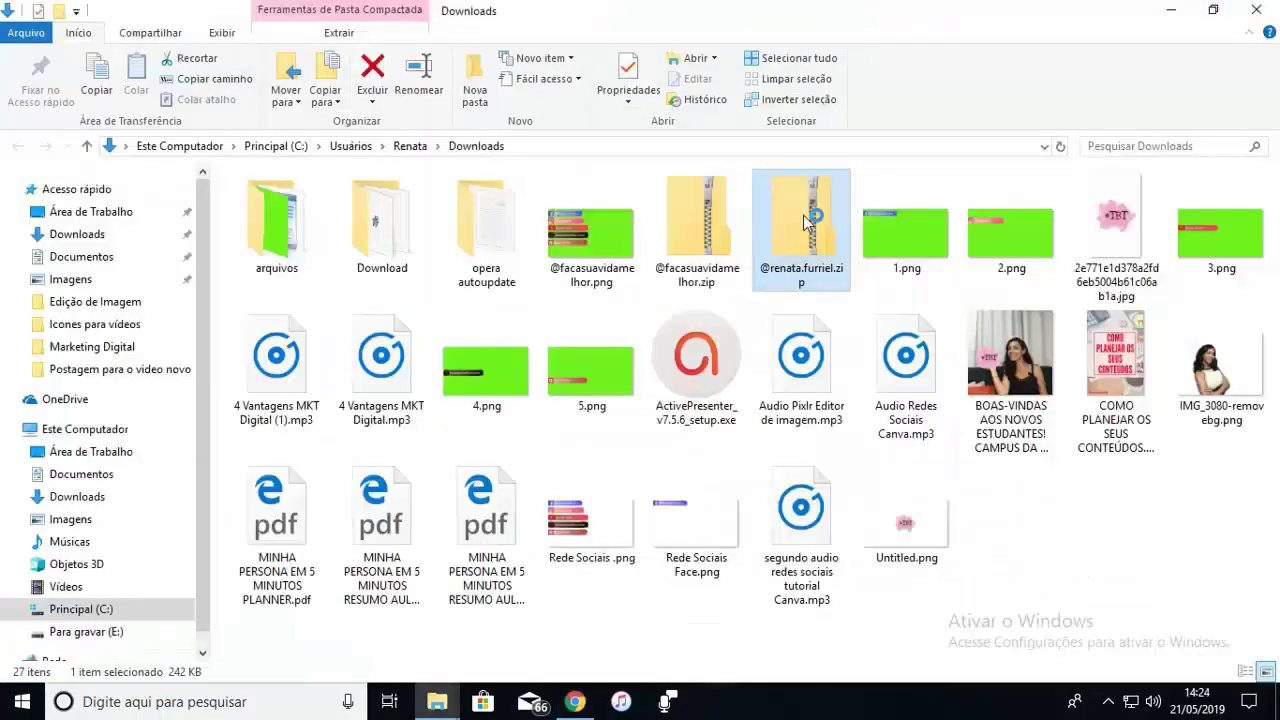
Open the downloaded banners zip and preview 1.png
{"action": "double_click", "coordinate": [803, 215]}
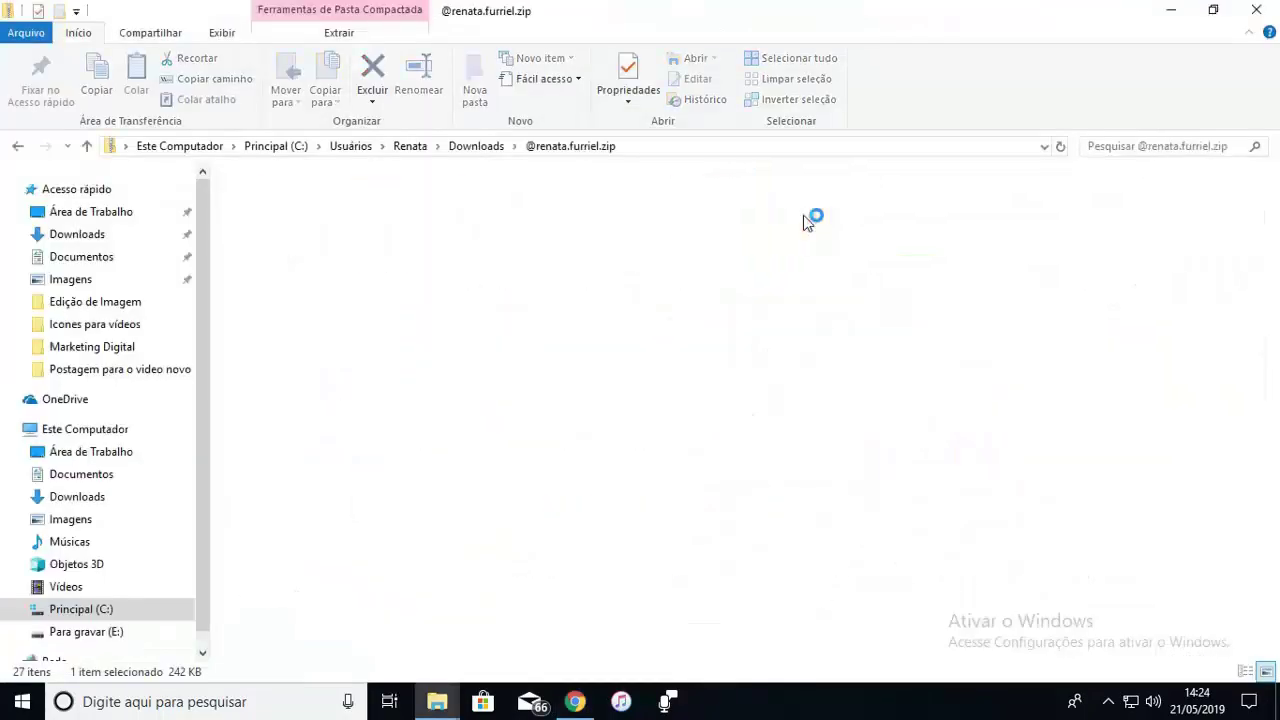
{"action": "double_click", "coordinate": [808, 202]}
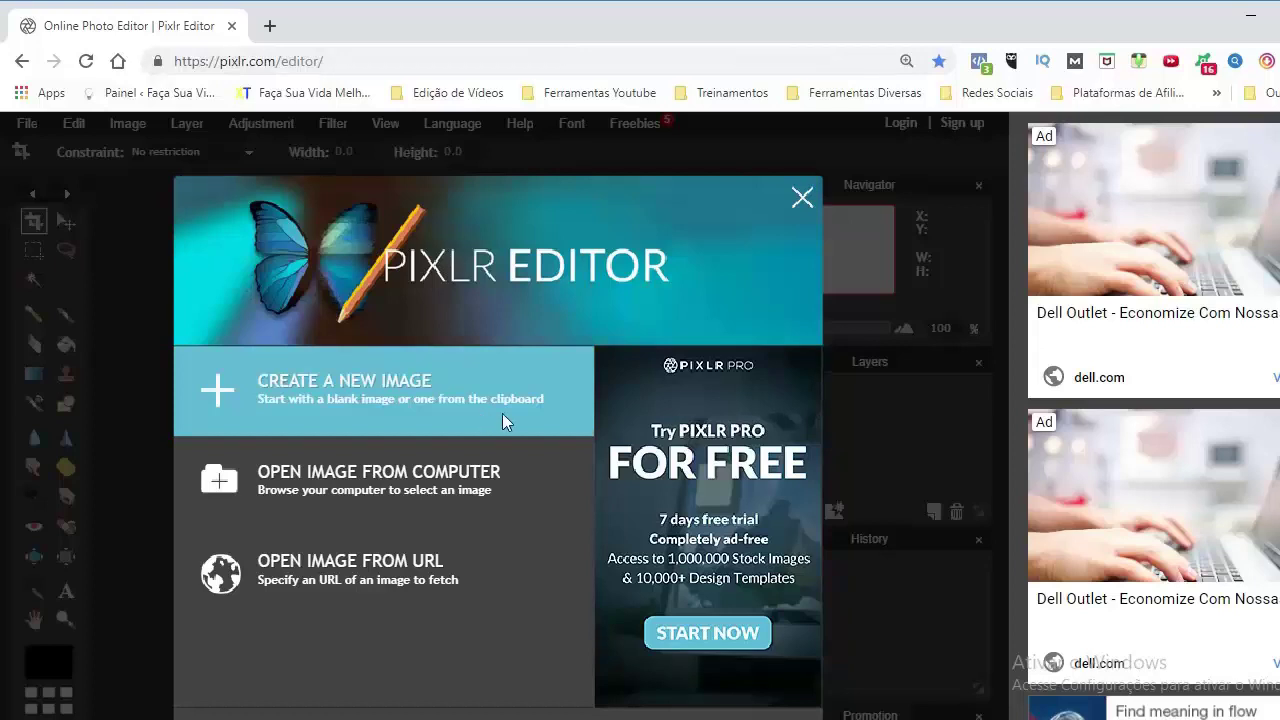
Create a new transparent 1280×720 image, then switch Pixlr's language to Português
{"action": "left_click", "coordinate": [338, 390]}
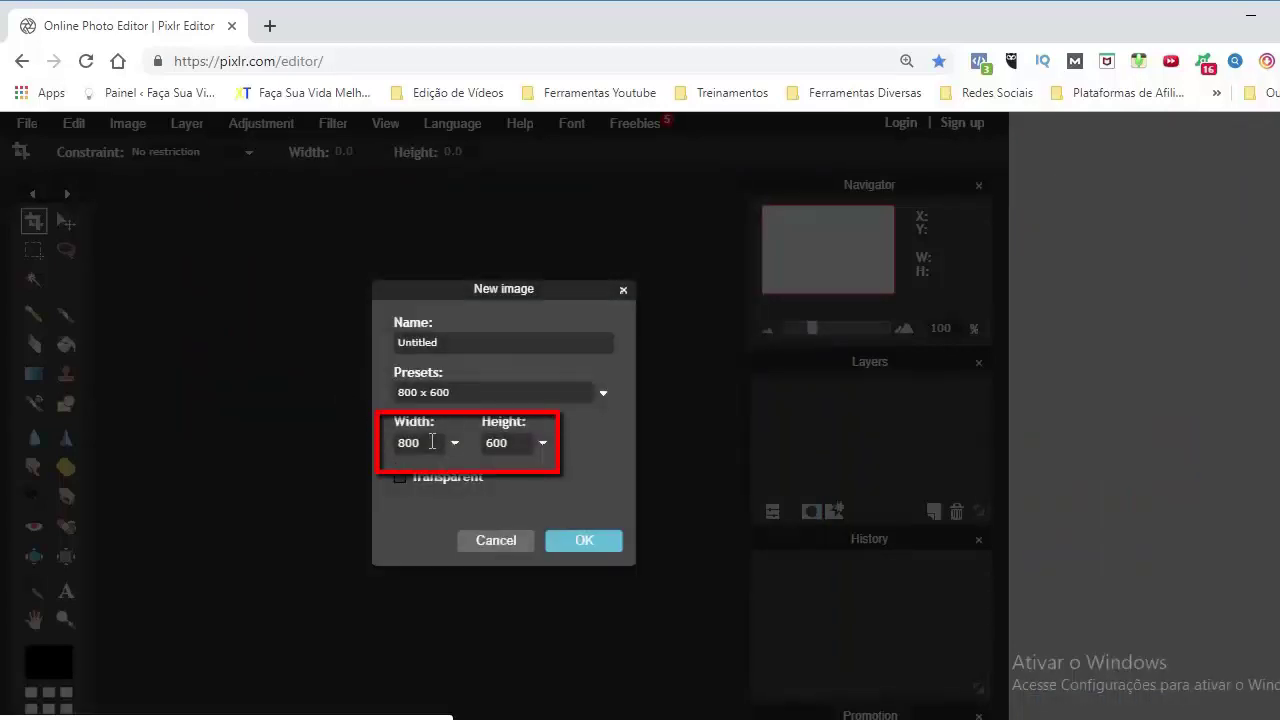
{"action": "left_click_drag", "start_coordinate": [432, 442], "coordinate": [385, 449]}
{"action": "type", "text": "1280"}
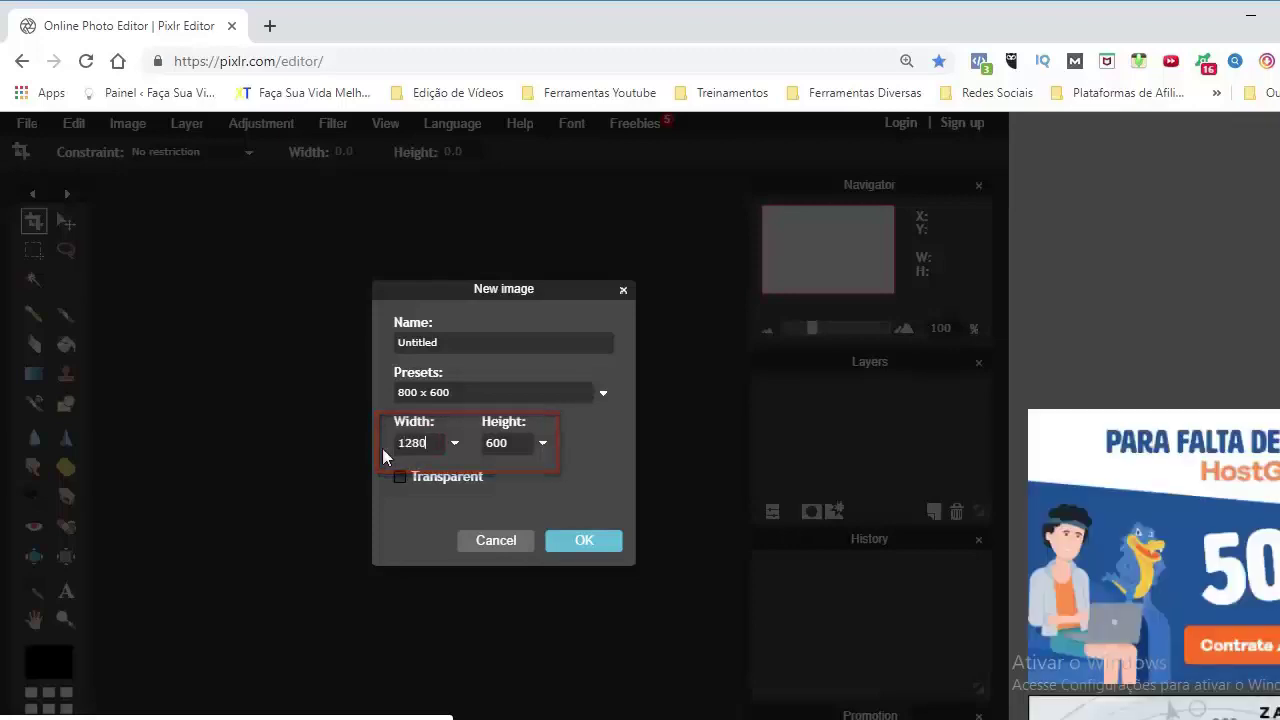
{"action": "left_click_drag", "start_coordinate": [519, 440], "coordinate": [480, 450]}
{"action": "type", "text": "720"}
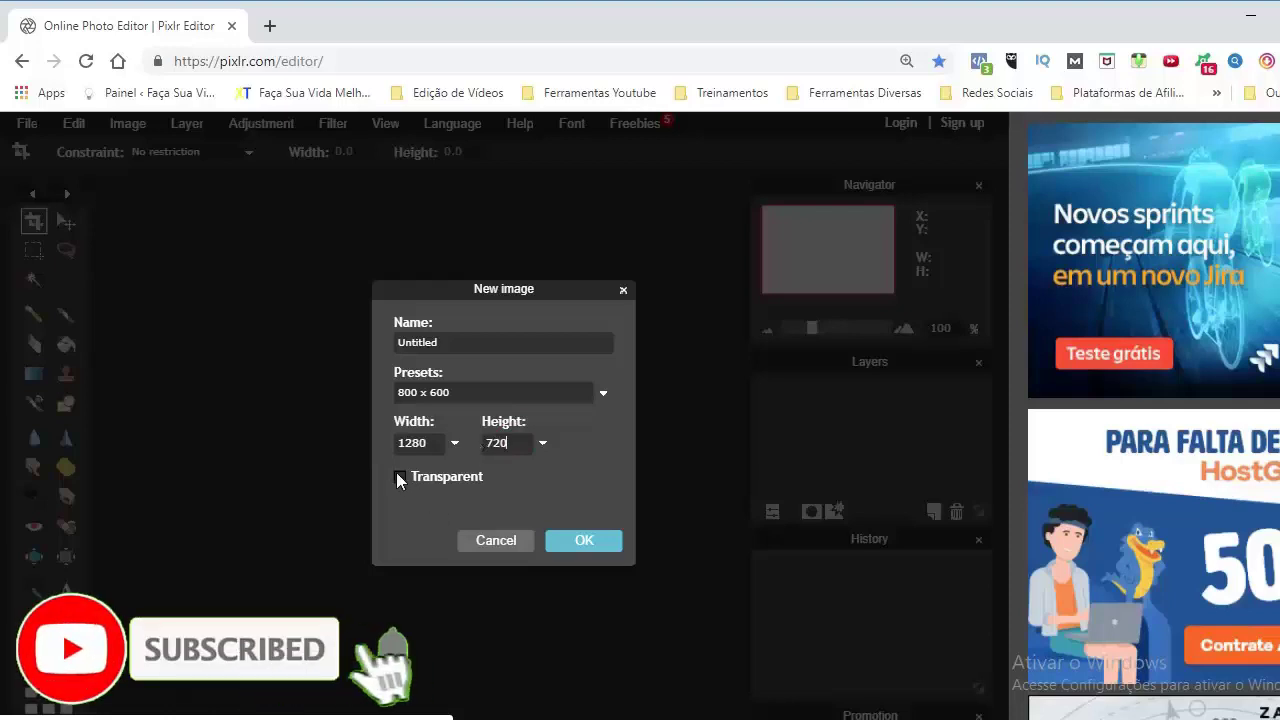
{"action": "left_click", "coordinate": [399, 477]}
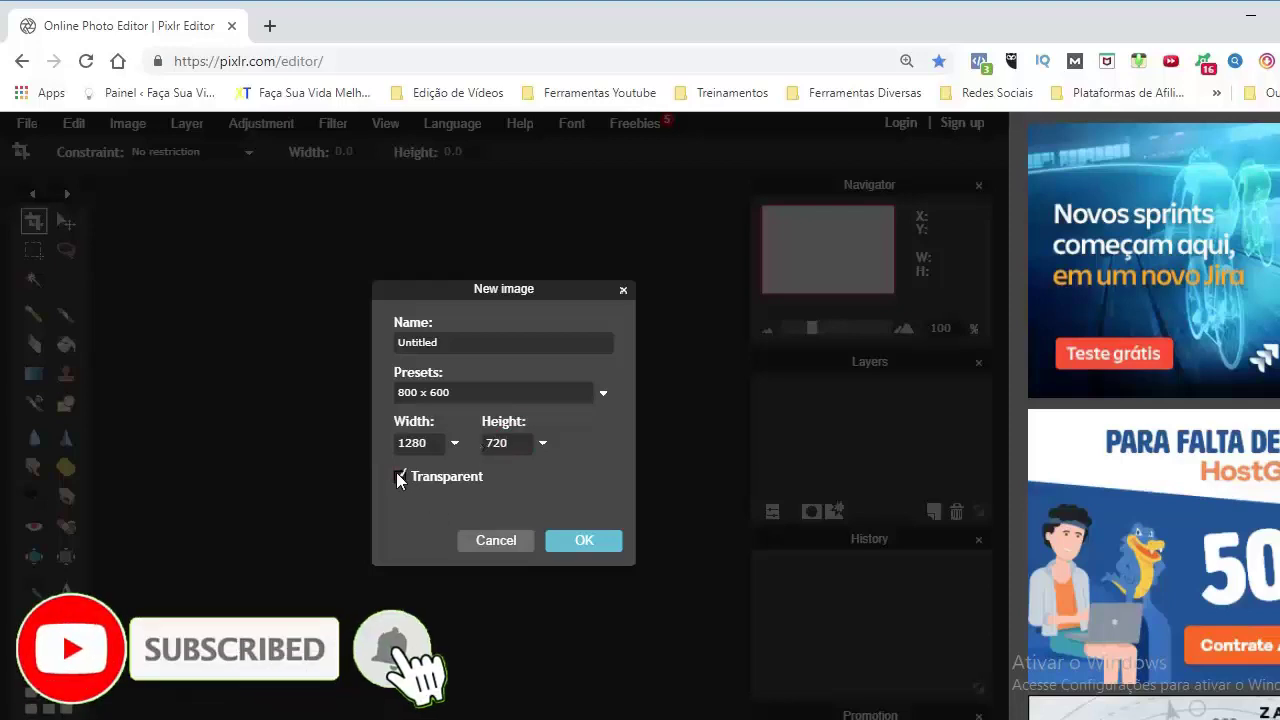
{"action": "left_click", "coordinate": [569, 541]}
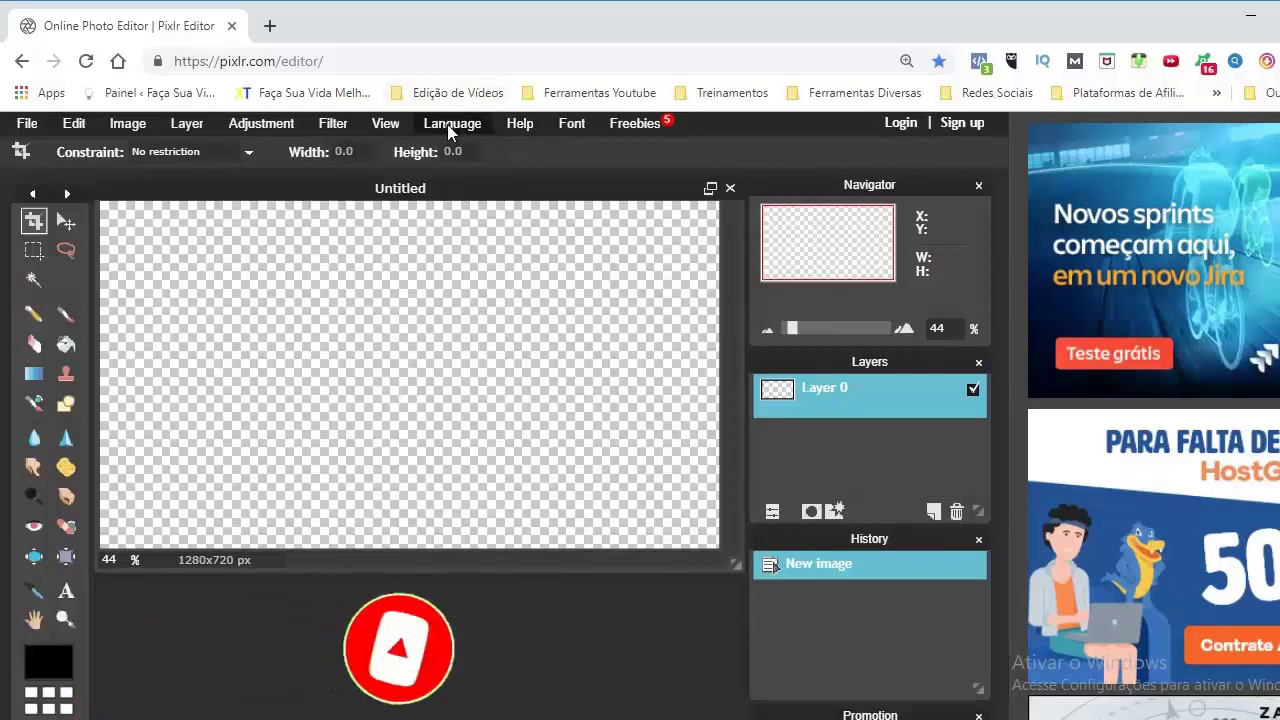
{"action": "left_click", "coordinate": [447, 124]}
{"action": "left_click", "coordinate": [484, 266]}
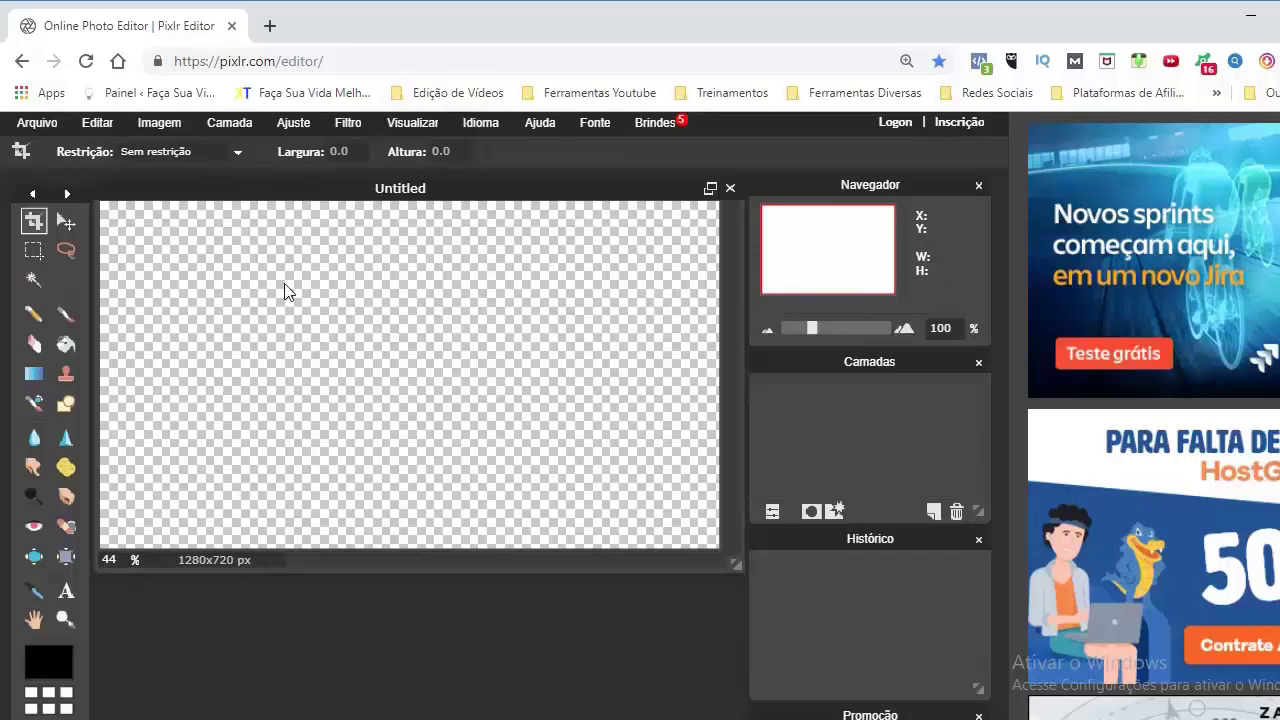
Add 1.png to the canvas through Camada > Abrir imagem como camada
{"action": "left_click", "coordinate": [232, 124]}
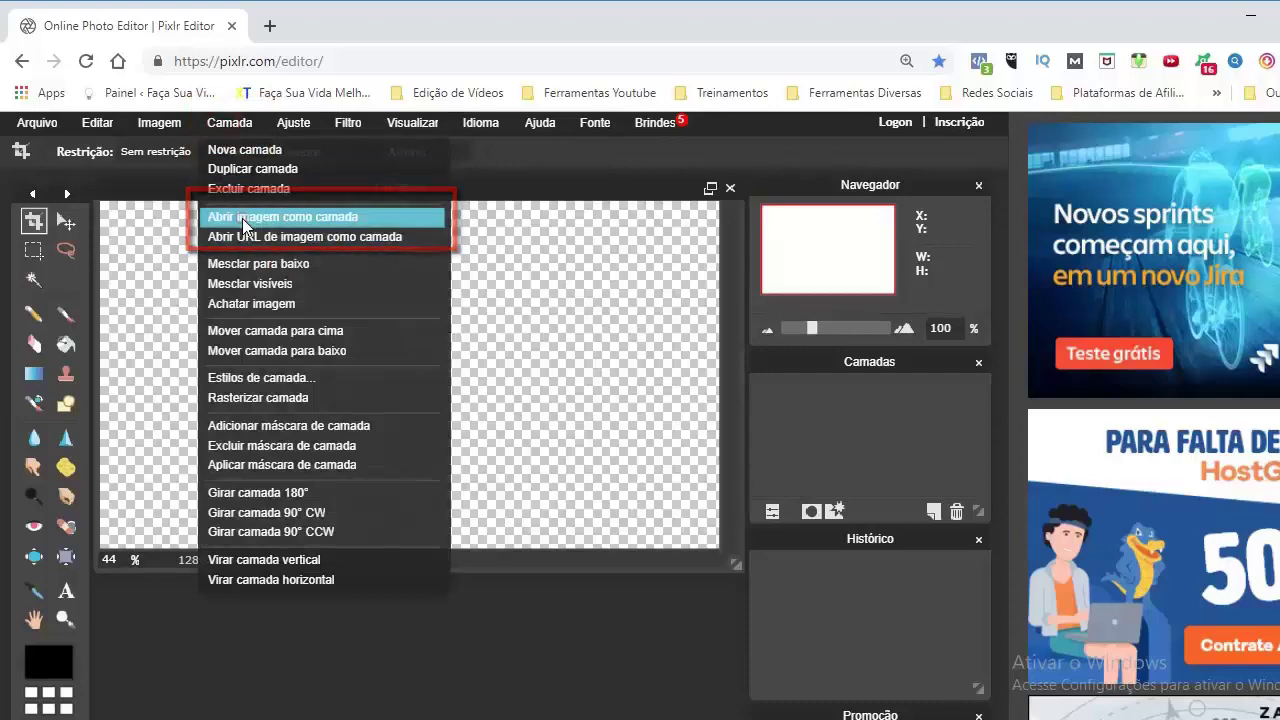
{"action": "left_click", "coordinate": [242, 218]}
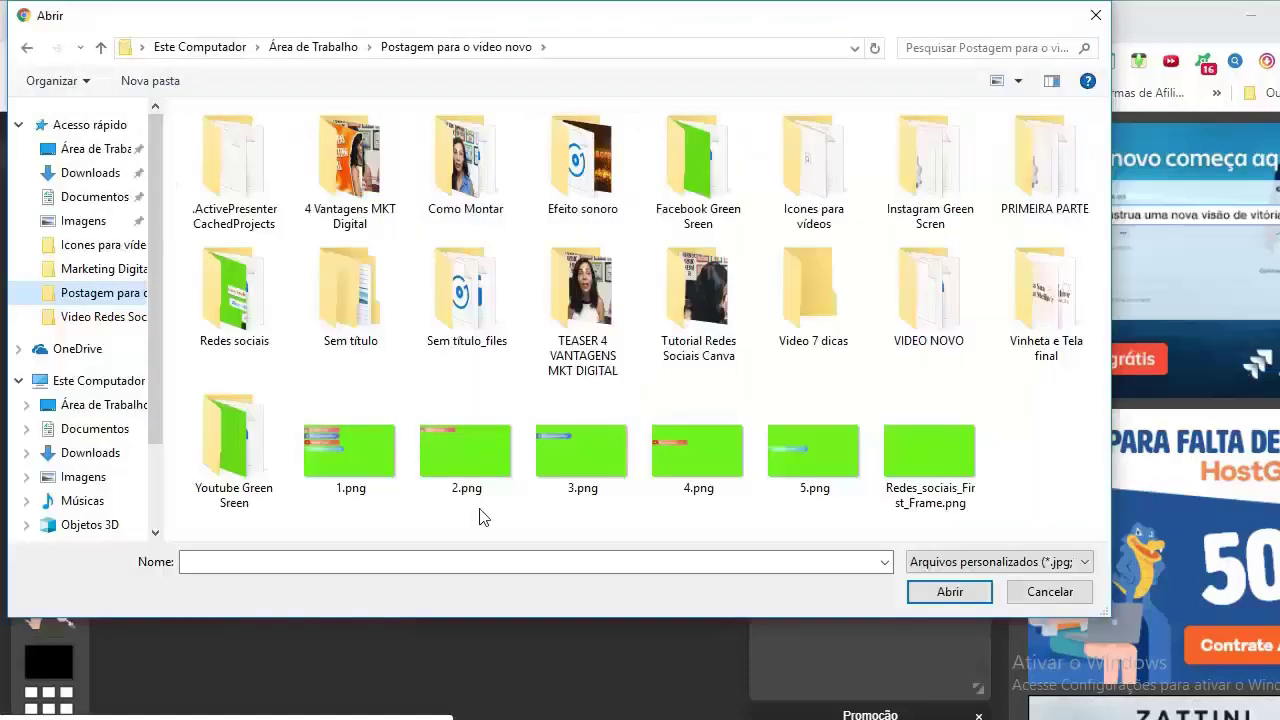
{"action": "double_click", "coordinate": [333, 450]}
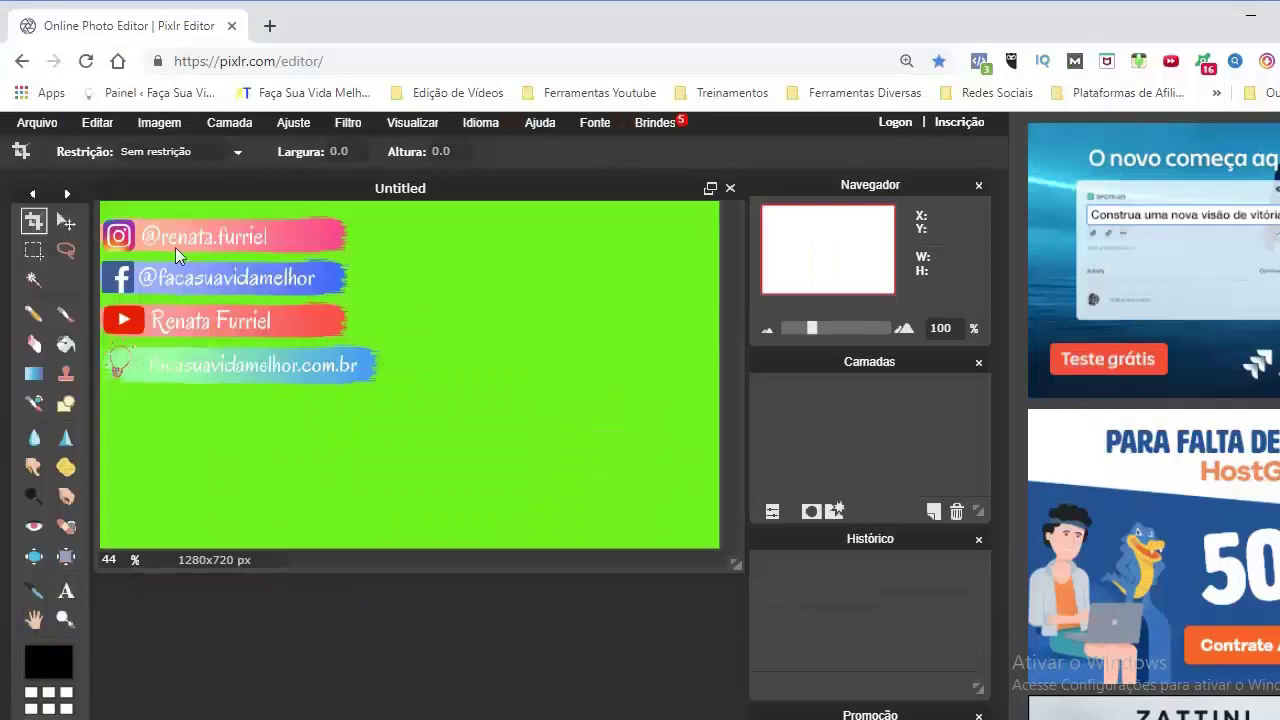
Select the green background with the magic wand at tolerance 25 and delete it
{"action": "left_click", "coordinate": [35, 280]}
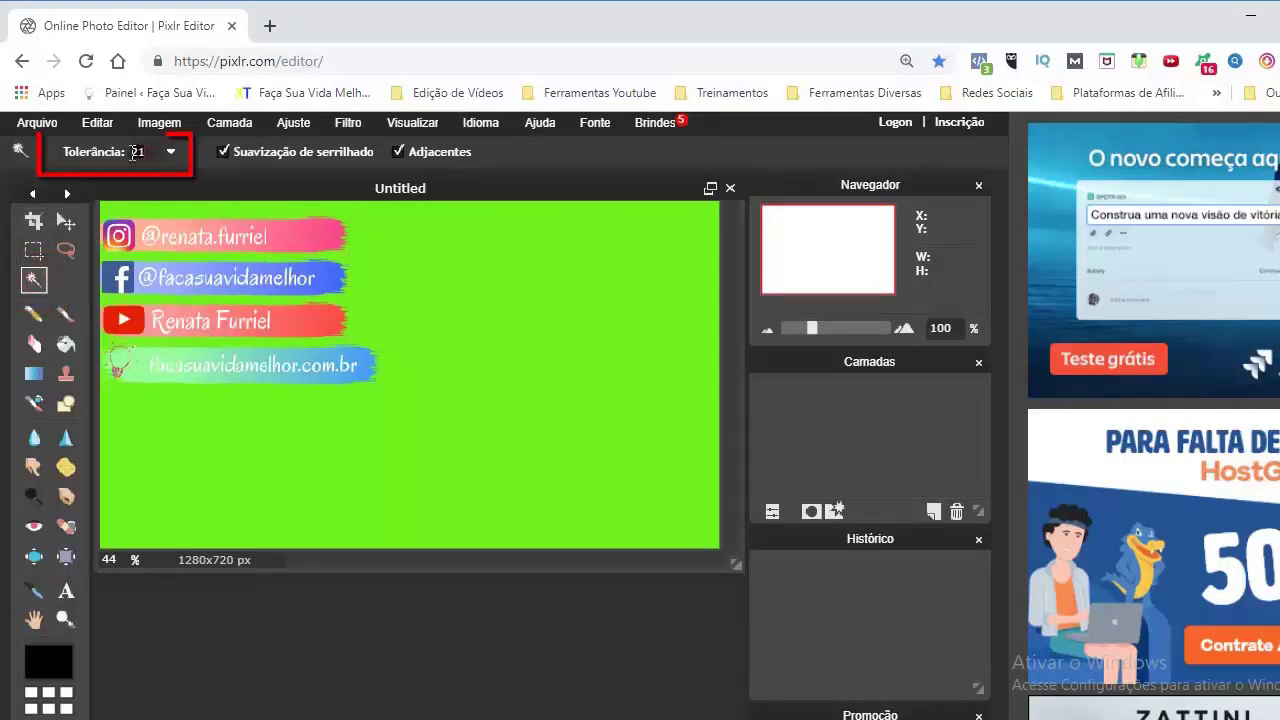
{"action": "type", "text": "5"}
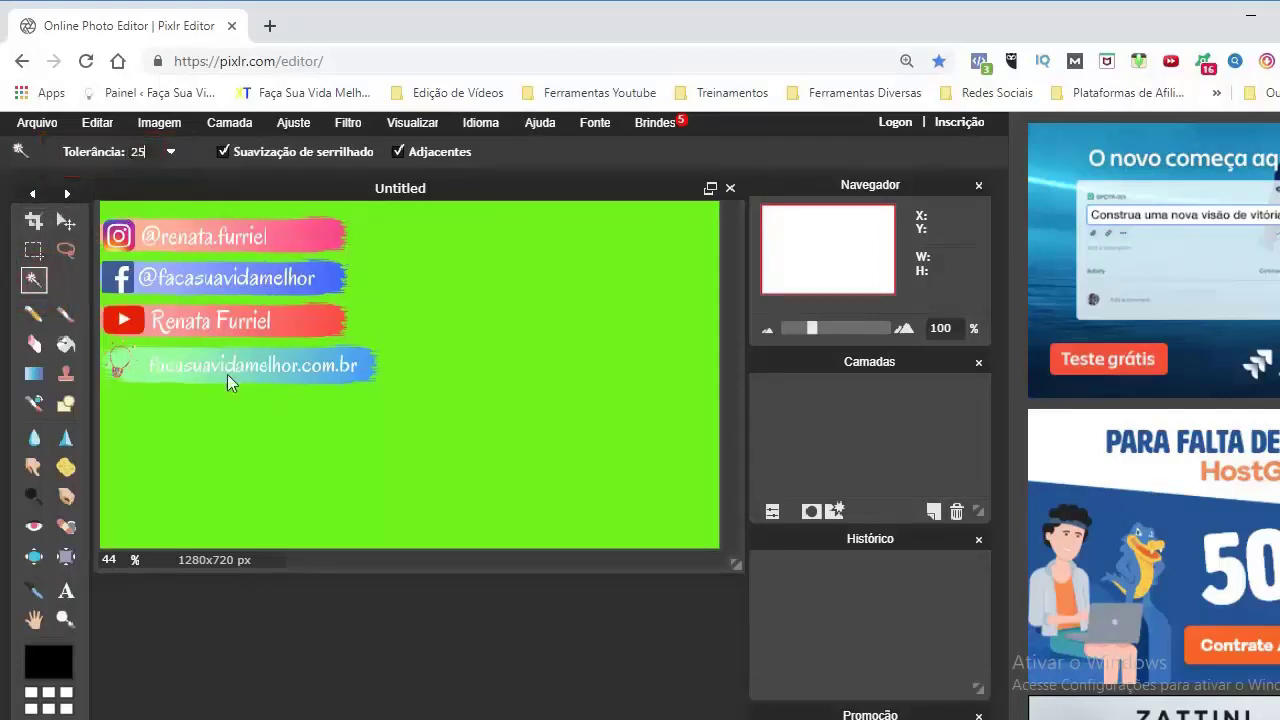
{"action": "left_click", "coordinate": [342, 432]}
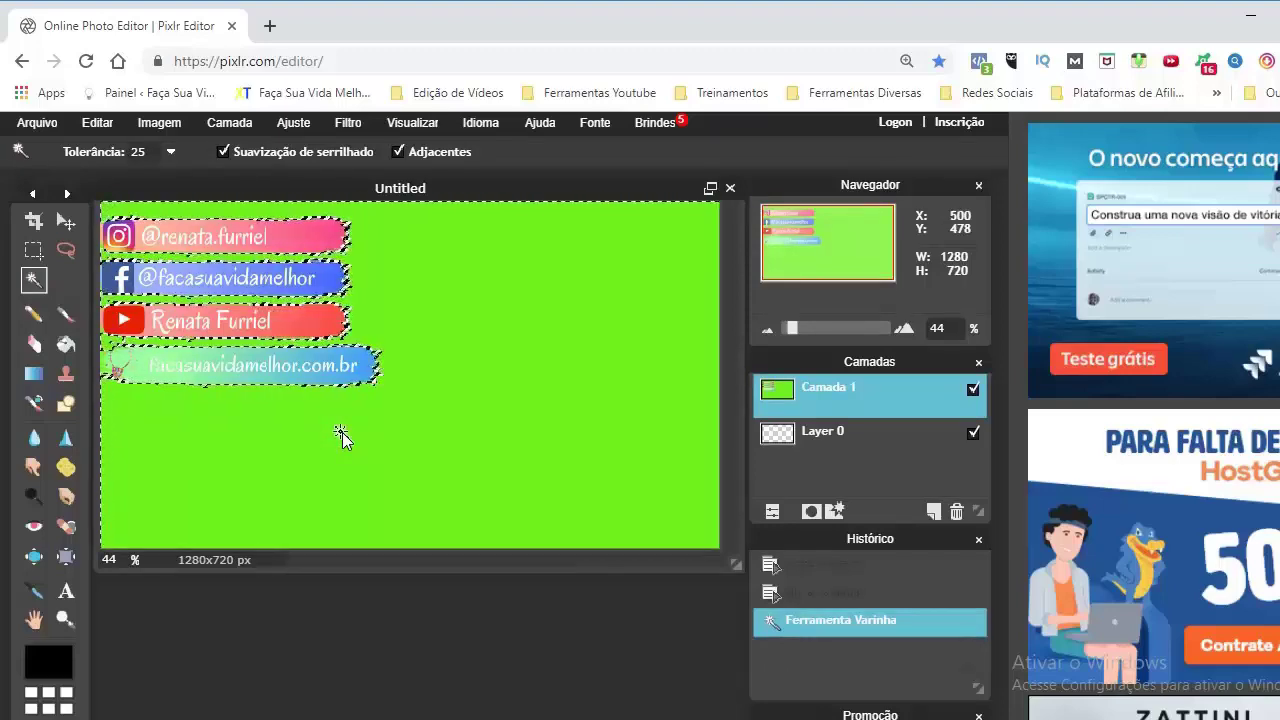
{"action": "key", "text": "Delete"}
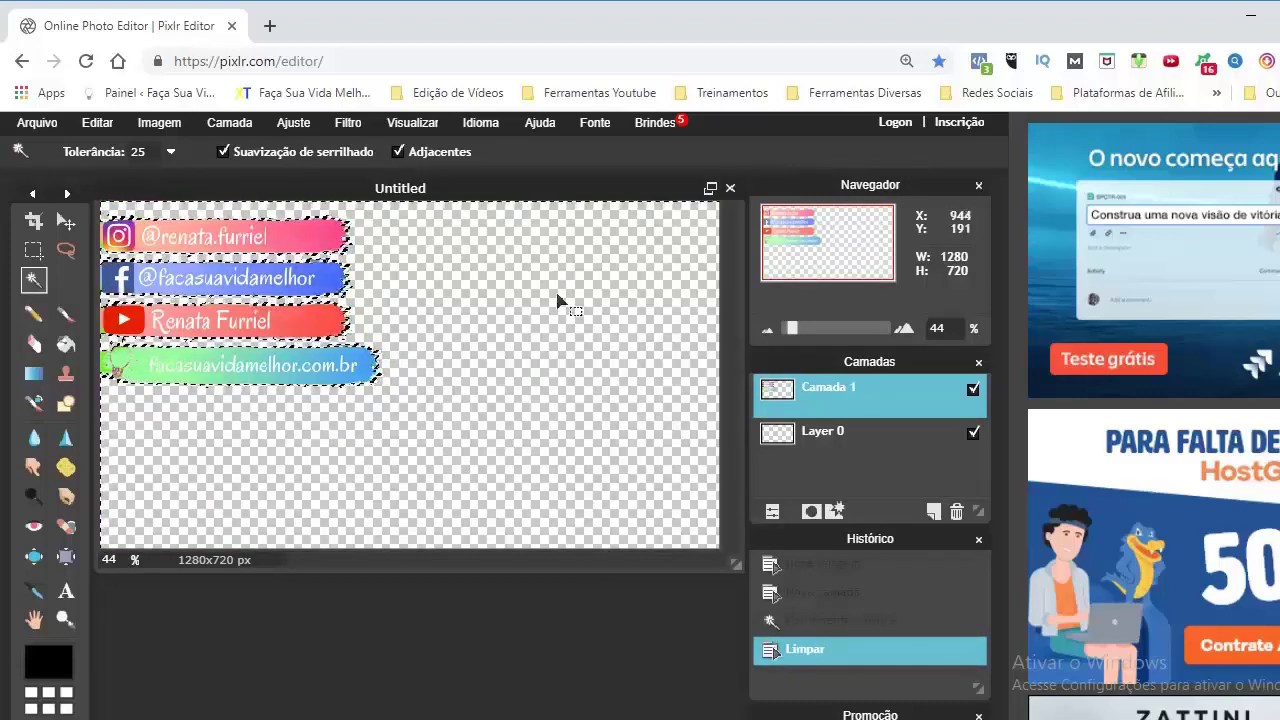
{"action": "left_click", "coordinate": [45, 126]}
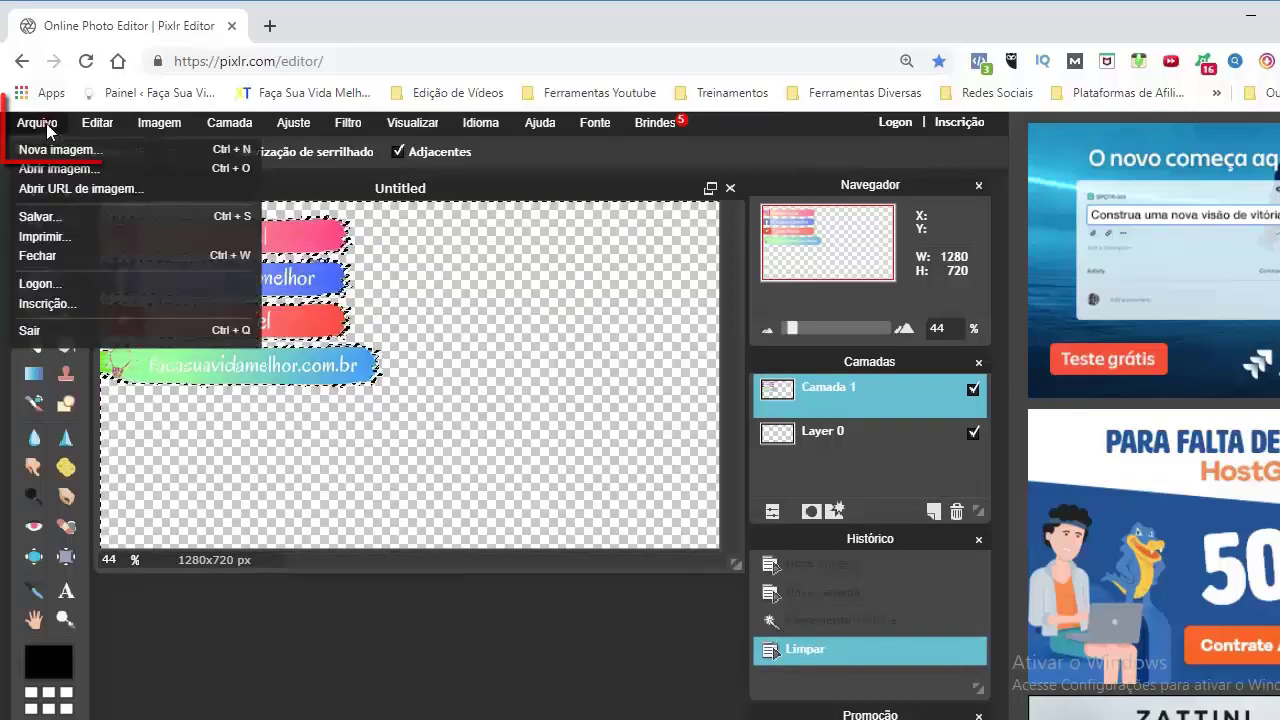
Save the image as a PNG named 'Redes Sociais', then deselect with Ctrl+D
{"action": "left_click", "coordinate": [40, 217]}
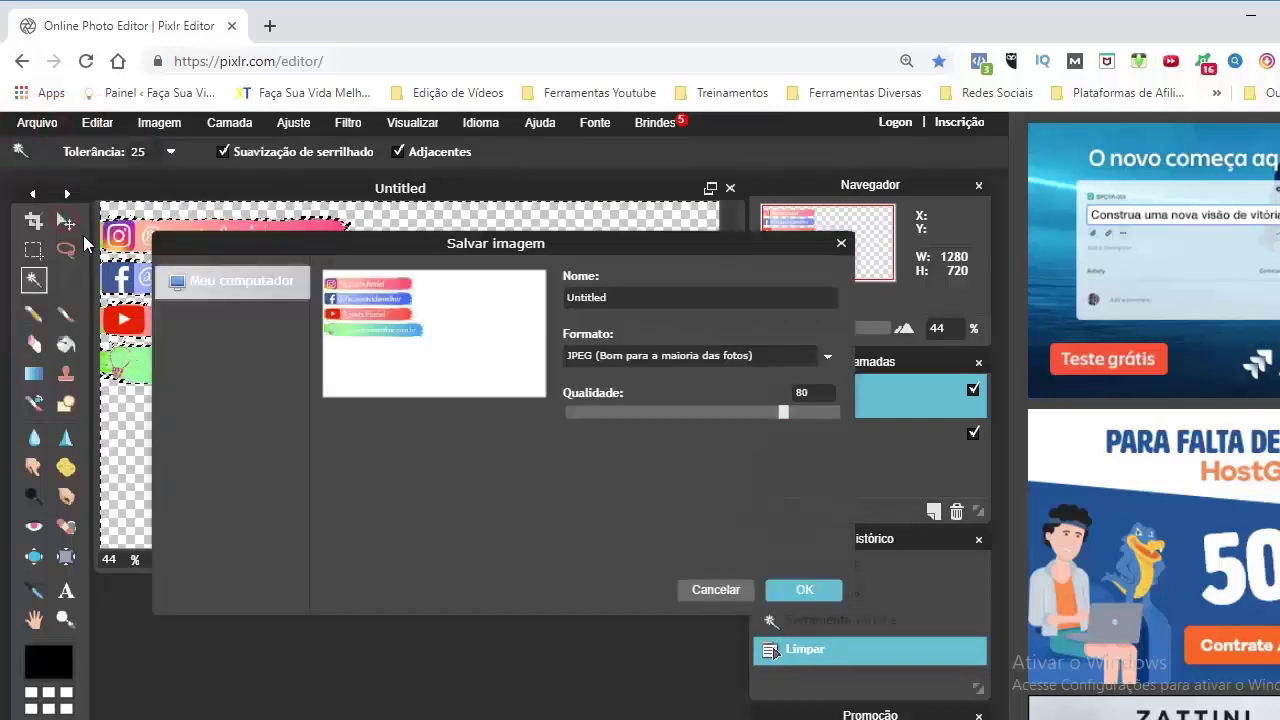
{"action": "double_click", "coordinate": [618, 296]}
{"action": "type", "text": "Redes Sociais"}
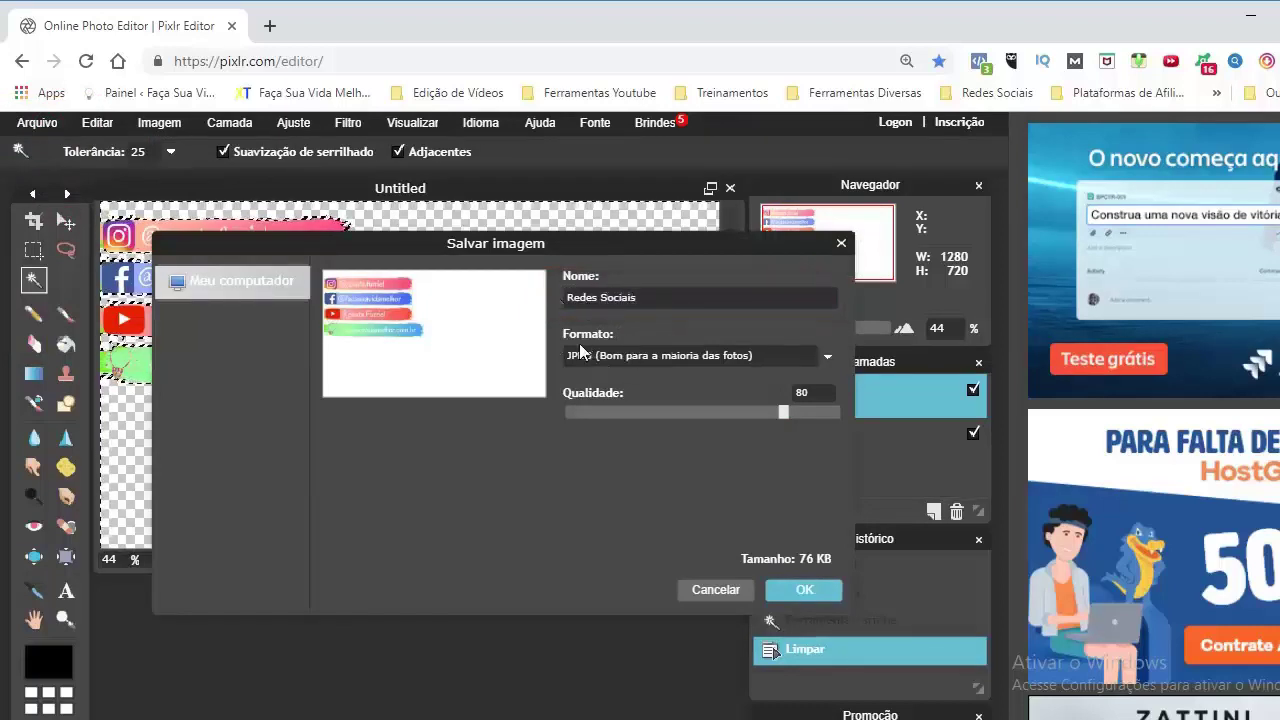
{"action": "left_click", "coordinate": [826, 362]}
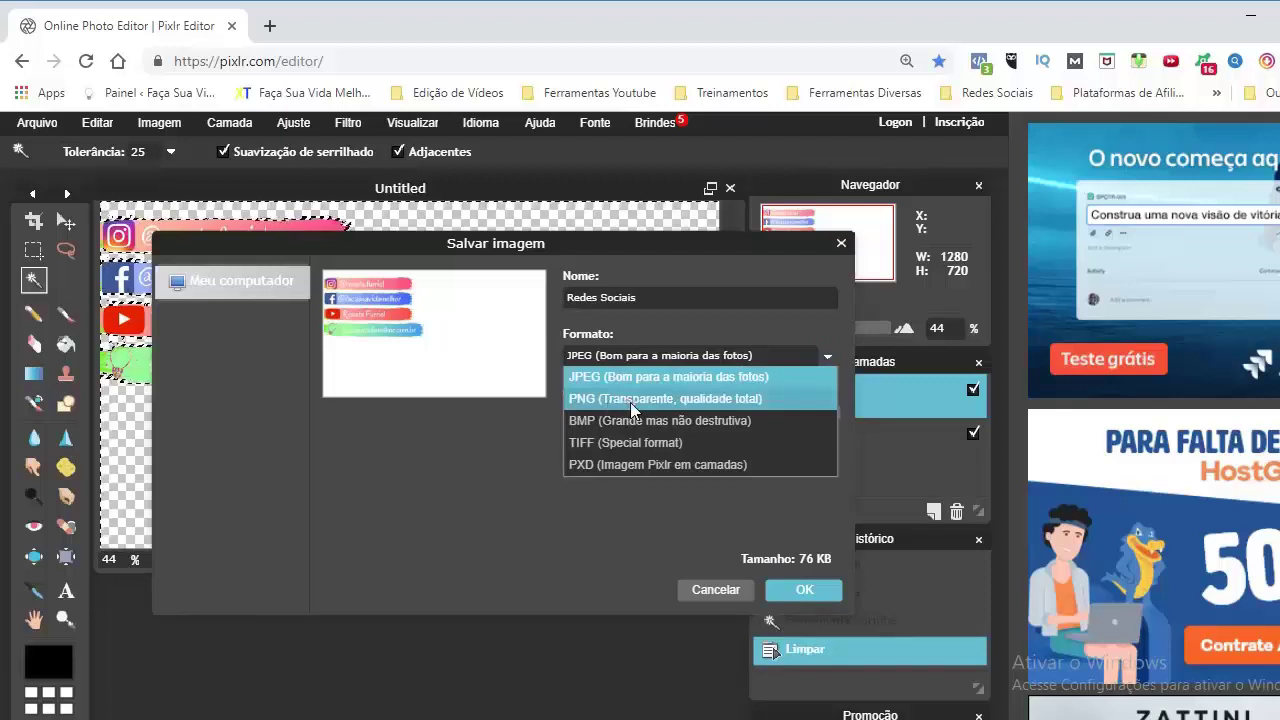
{"action": "left_click", "coordinate": [630, 399]}
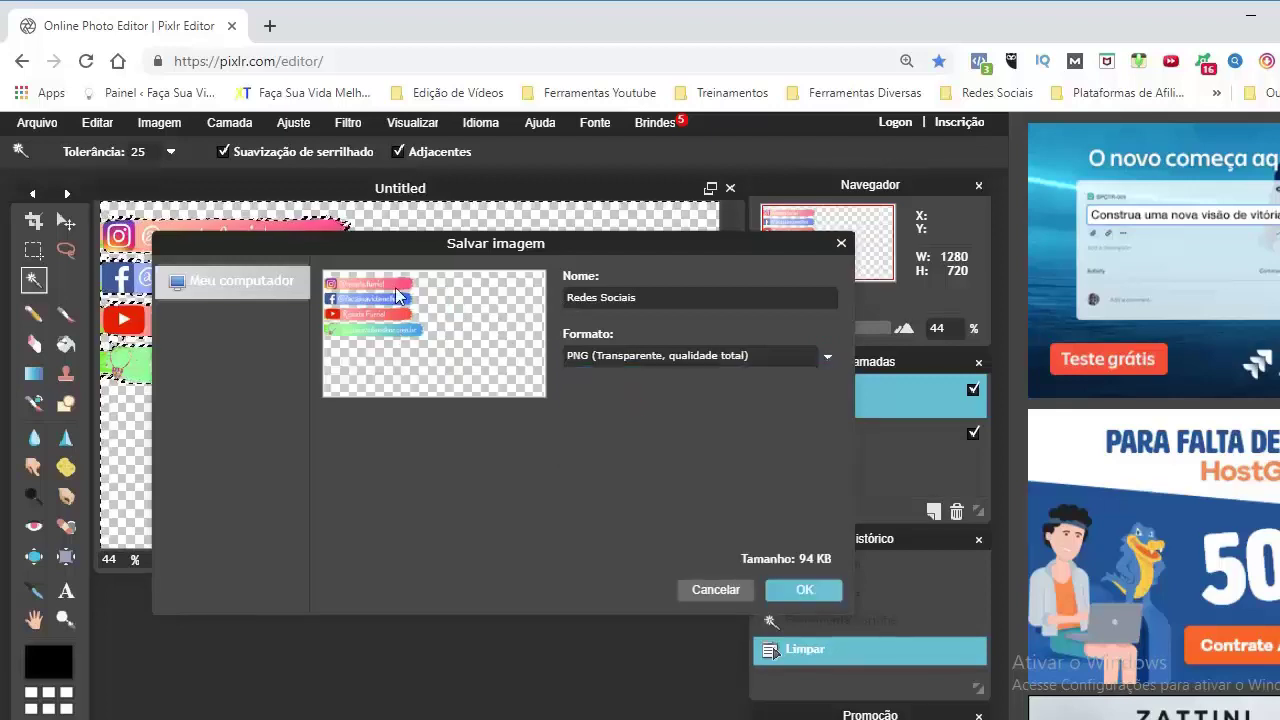
{"action": "left_click", "coordinate": [803, 590]}
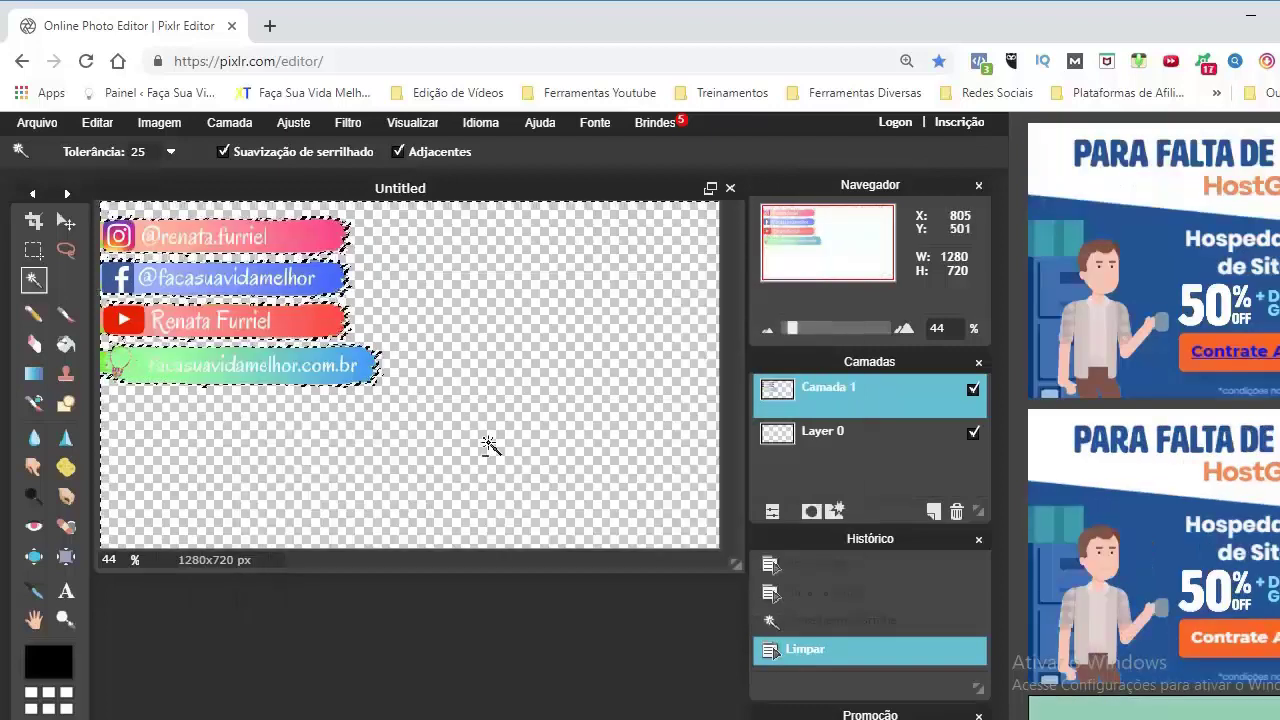
{"action": "key", "text": "ctrl+d"}
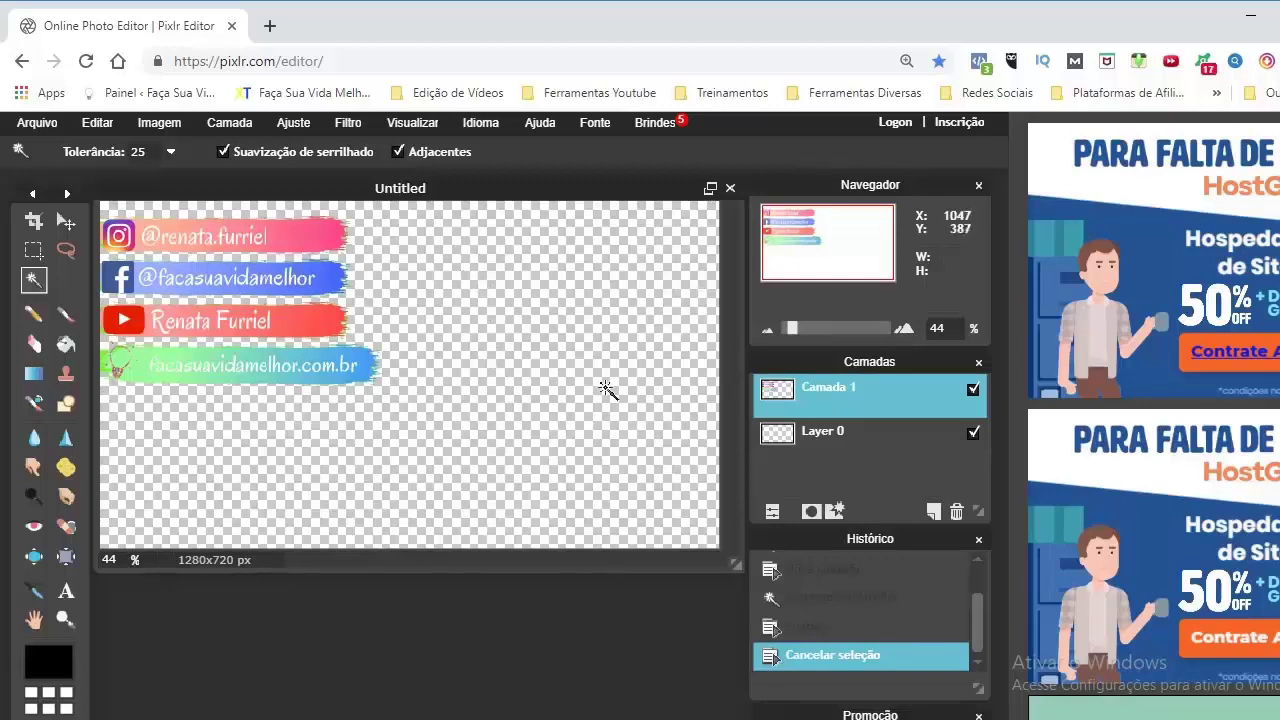
Delete the banners layer and open the Instagram banner image as a new layer
{"action": "right_click", "coordinate": [786, 398]}
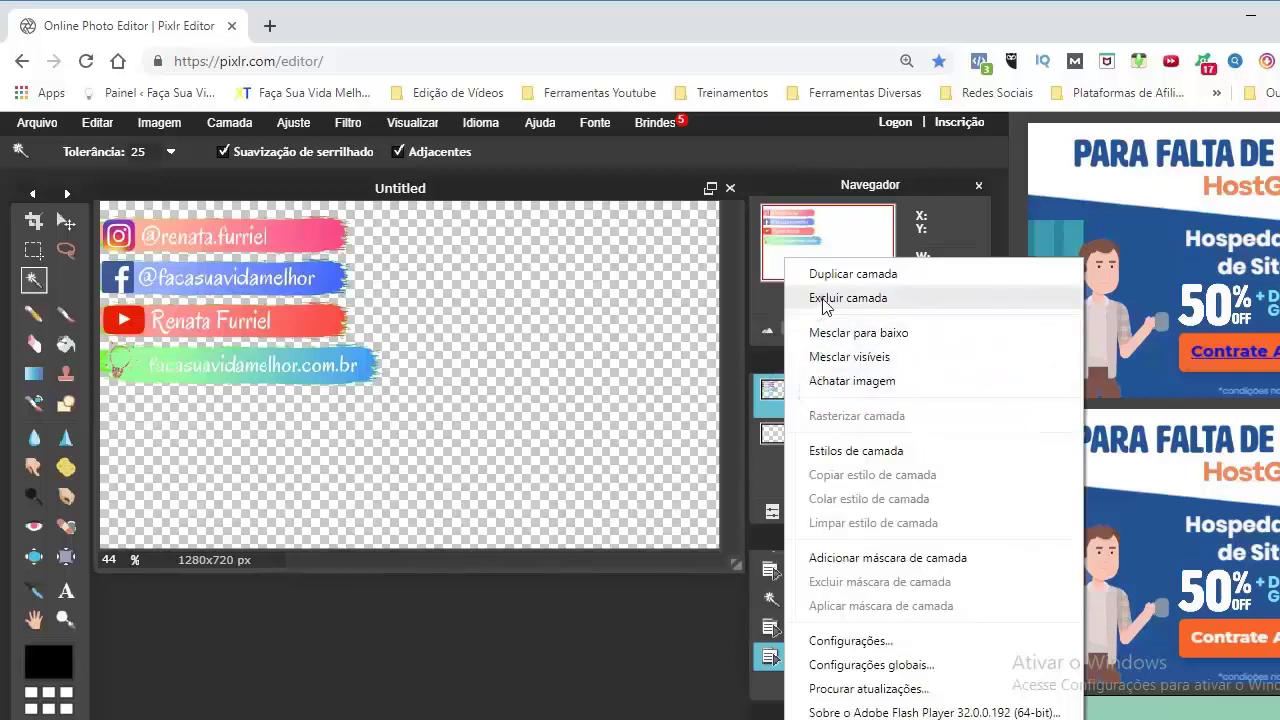
{"action": "left_click", "coordinate": [823, 296]}
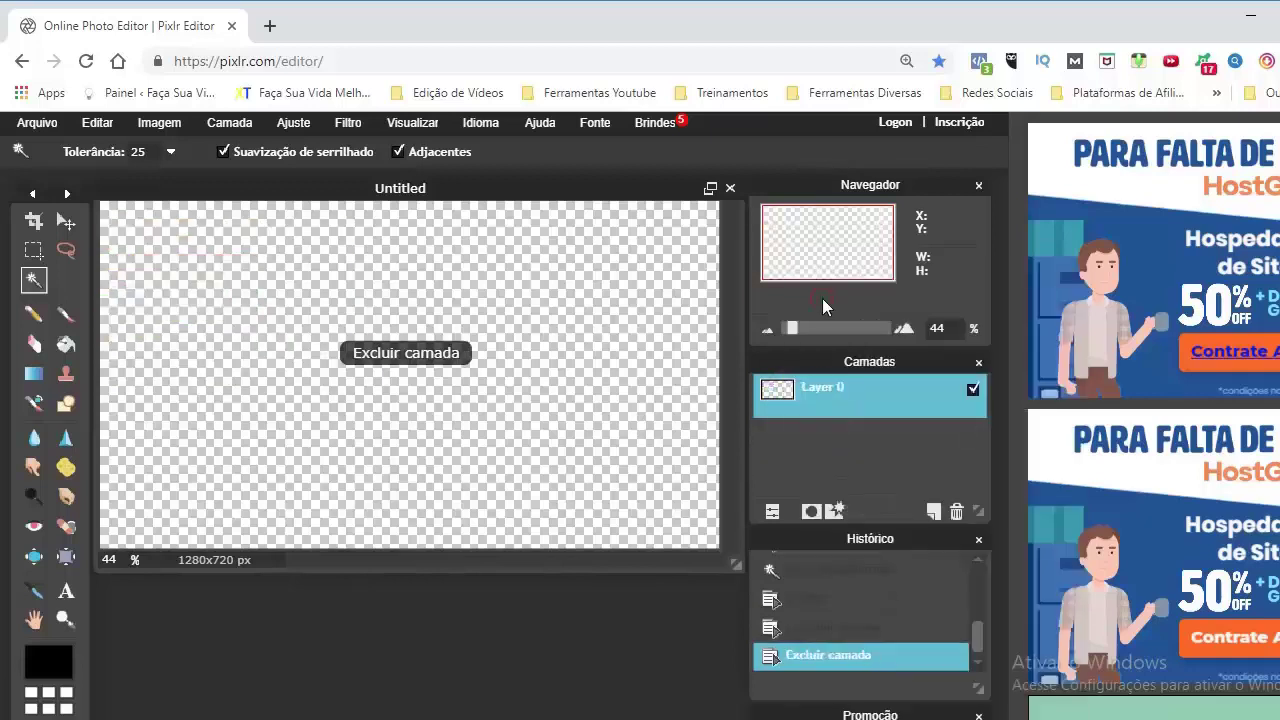
{"action": "left_click", "coordinate": [226, 128]}
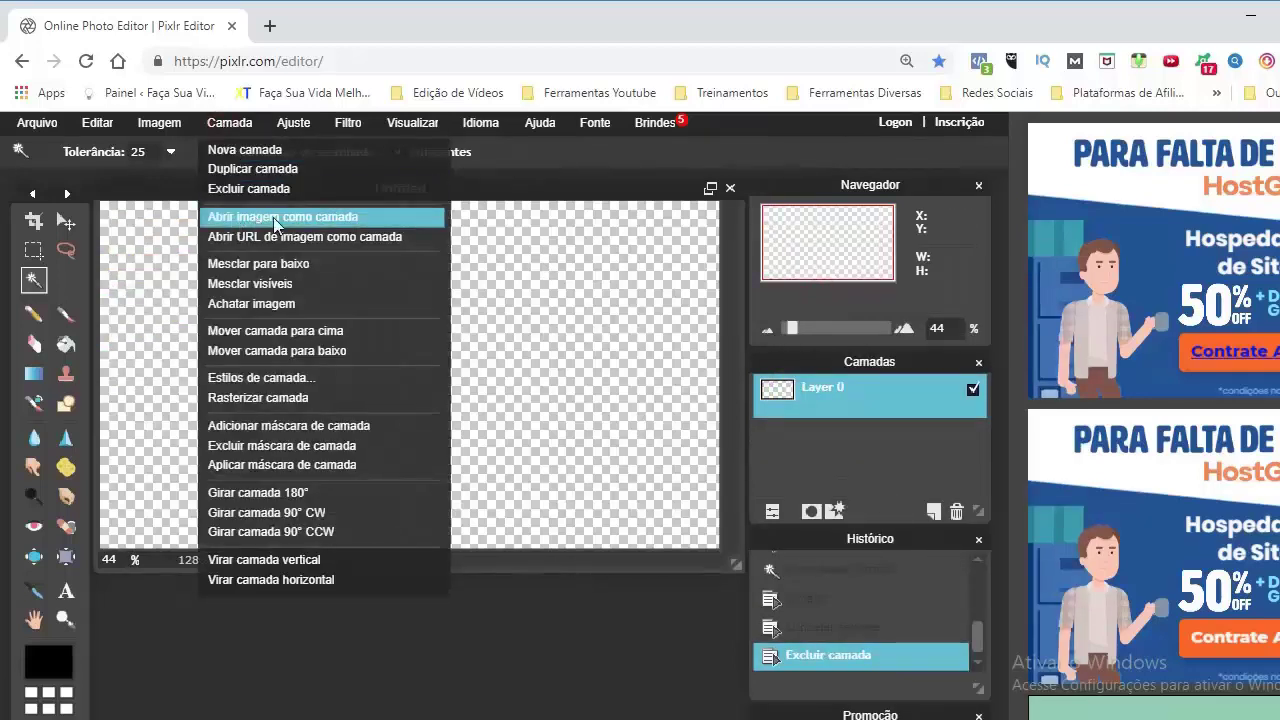
{"action": "left_click", "coordinate": [300, 218]}
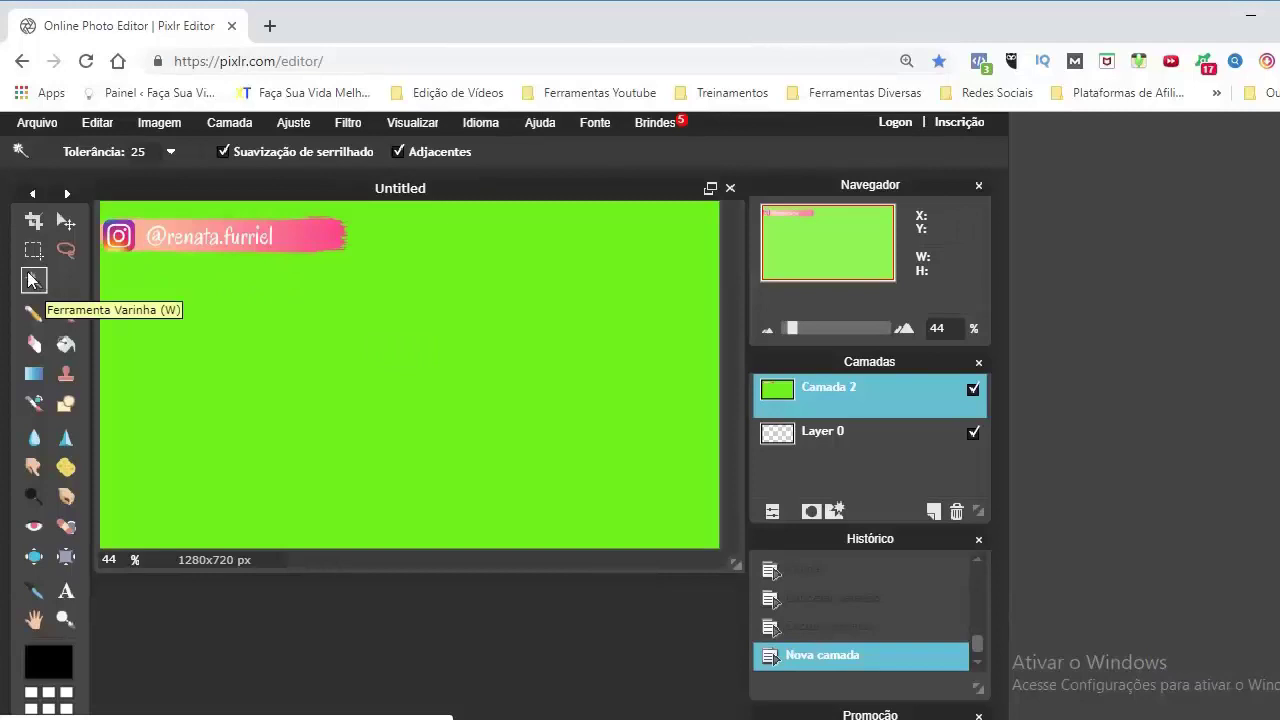
Magic-wand the green around the Instagram banner and delete it to transparency
{"action": "left_click", "coordinate": [240, 320]}
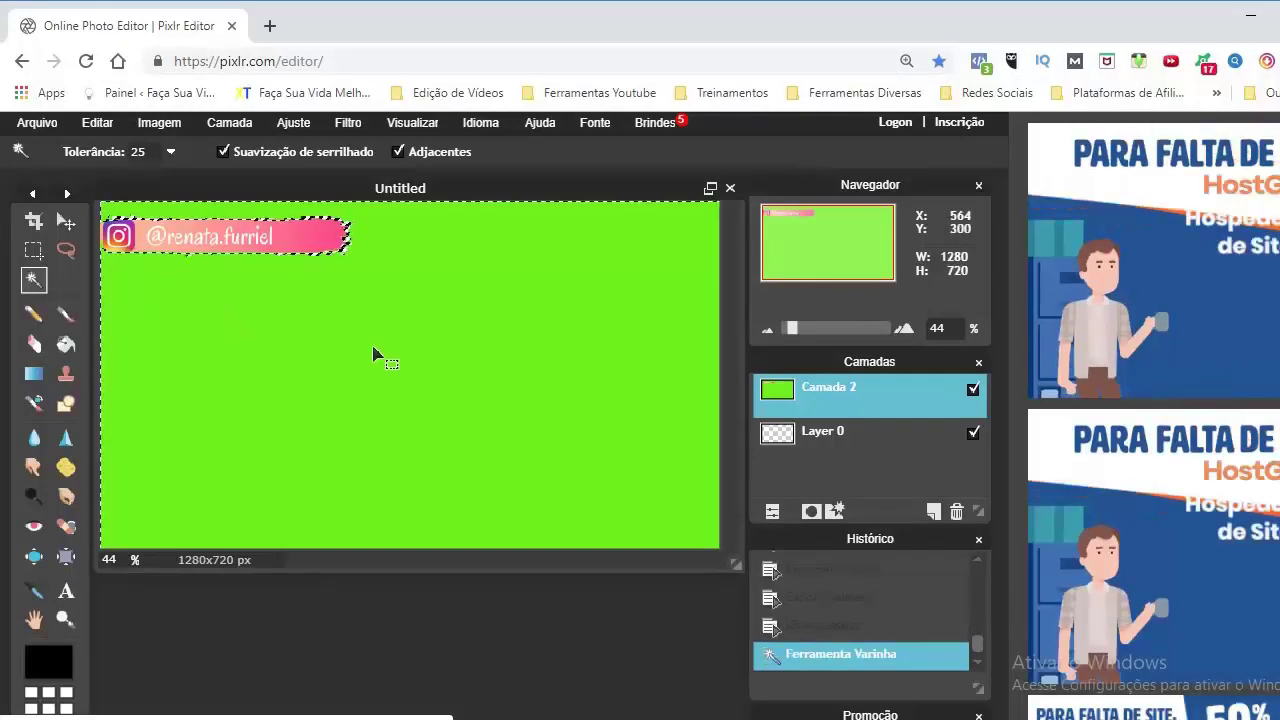
{"action": "key", "text": "Delete"}
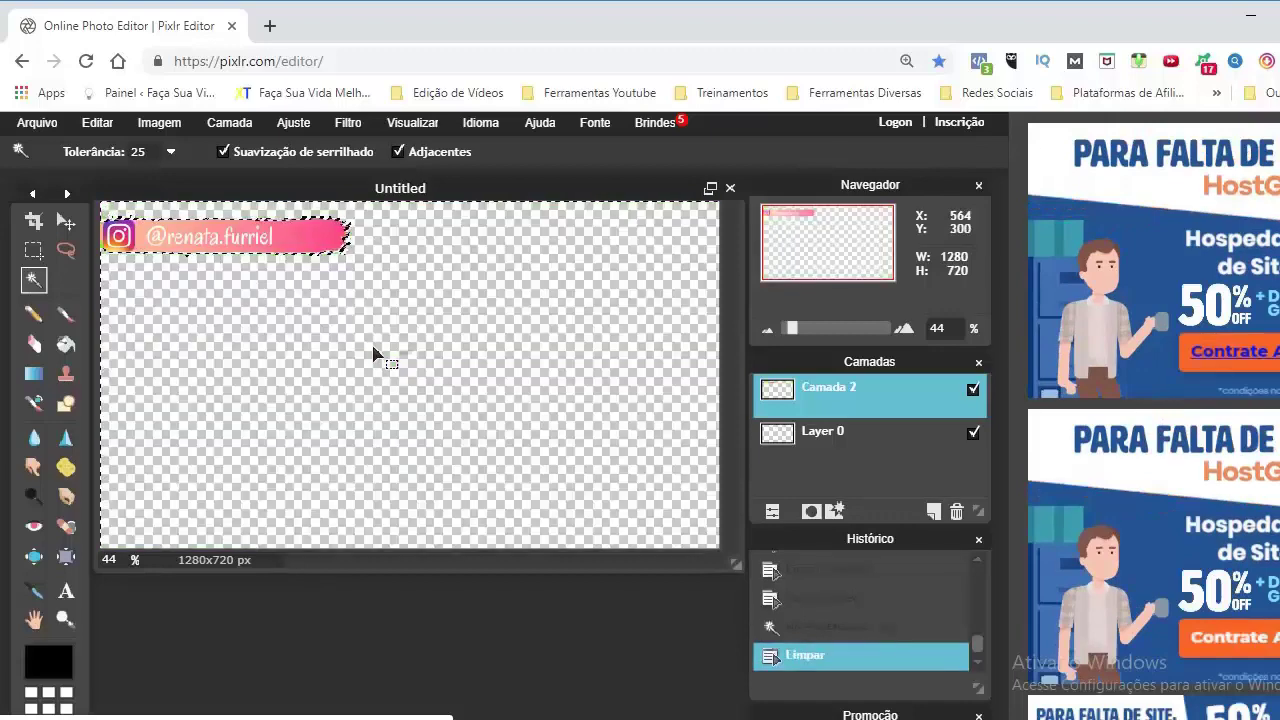
{"action": "key", "text": "alt+a"}
{"action": "left_click", "coordinate": [37, 122]}
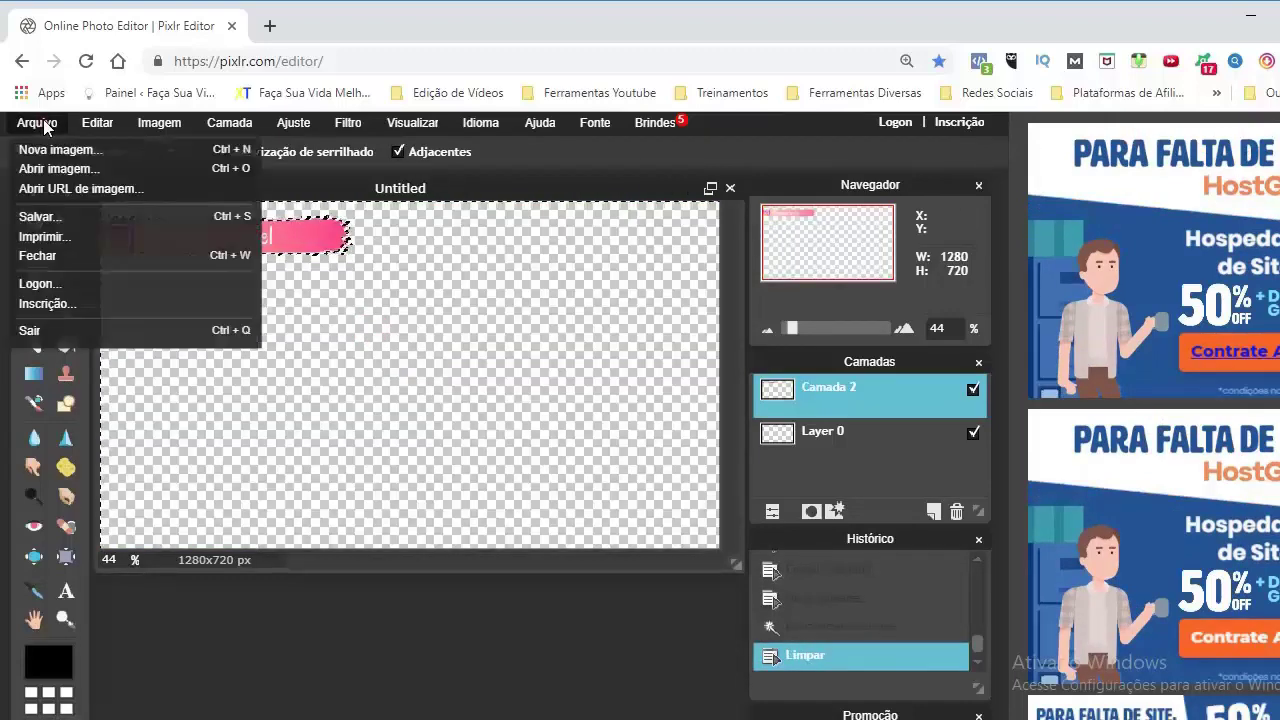
Save the Instagram banner to the computer as a PNG named 'Instagram'
{"action": "left_click", "coordinate": [40, 216]}
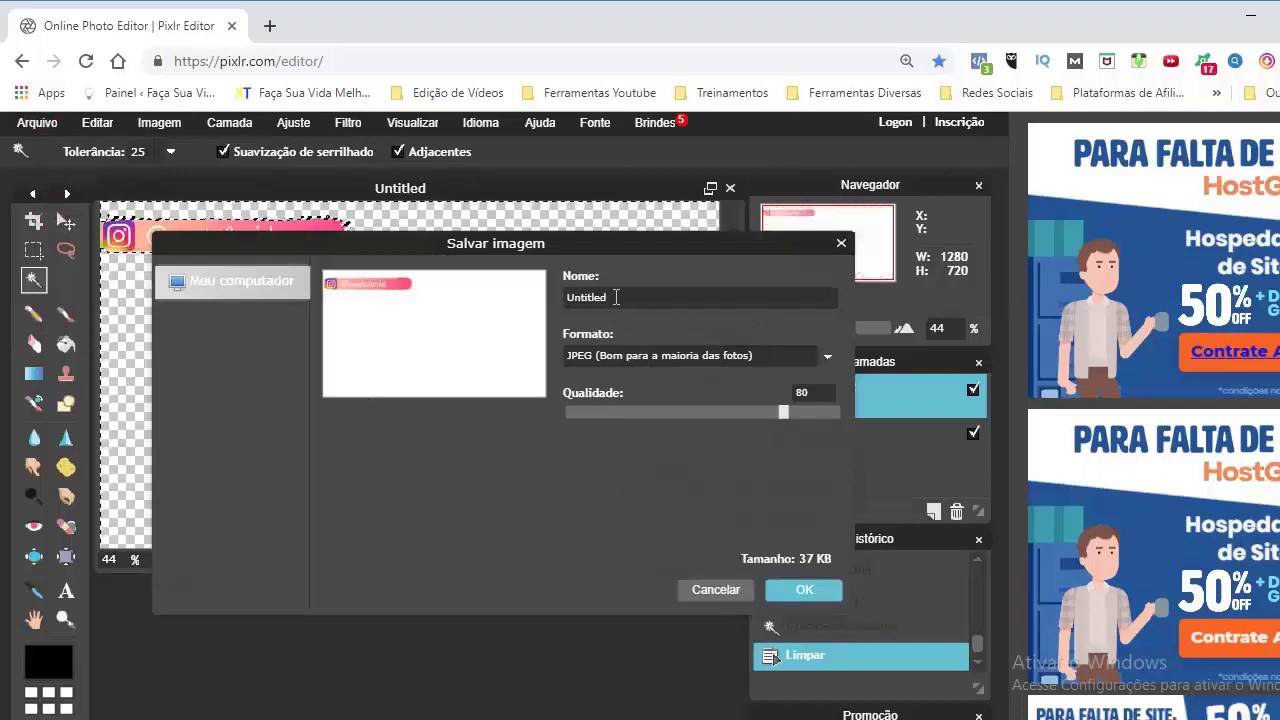
{"action": "key", "text": "ctrl+a"}
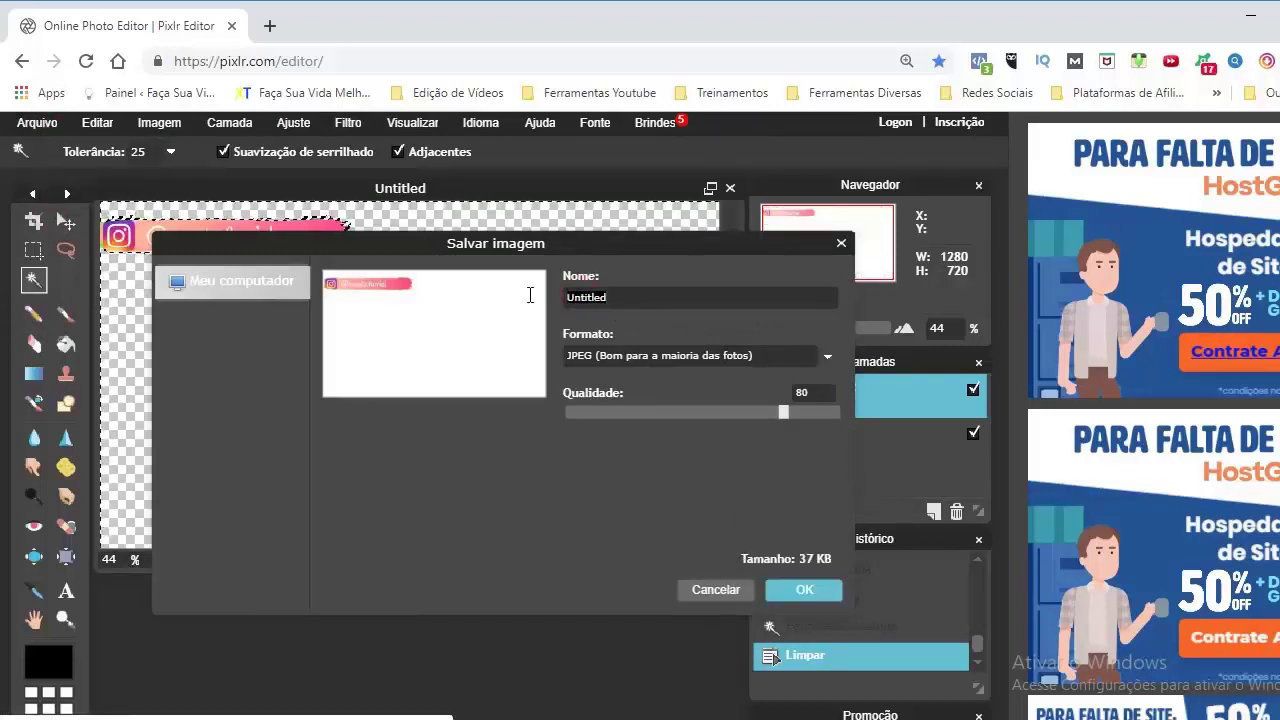
{"action": "type", "text": "Instagram"}
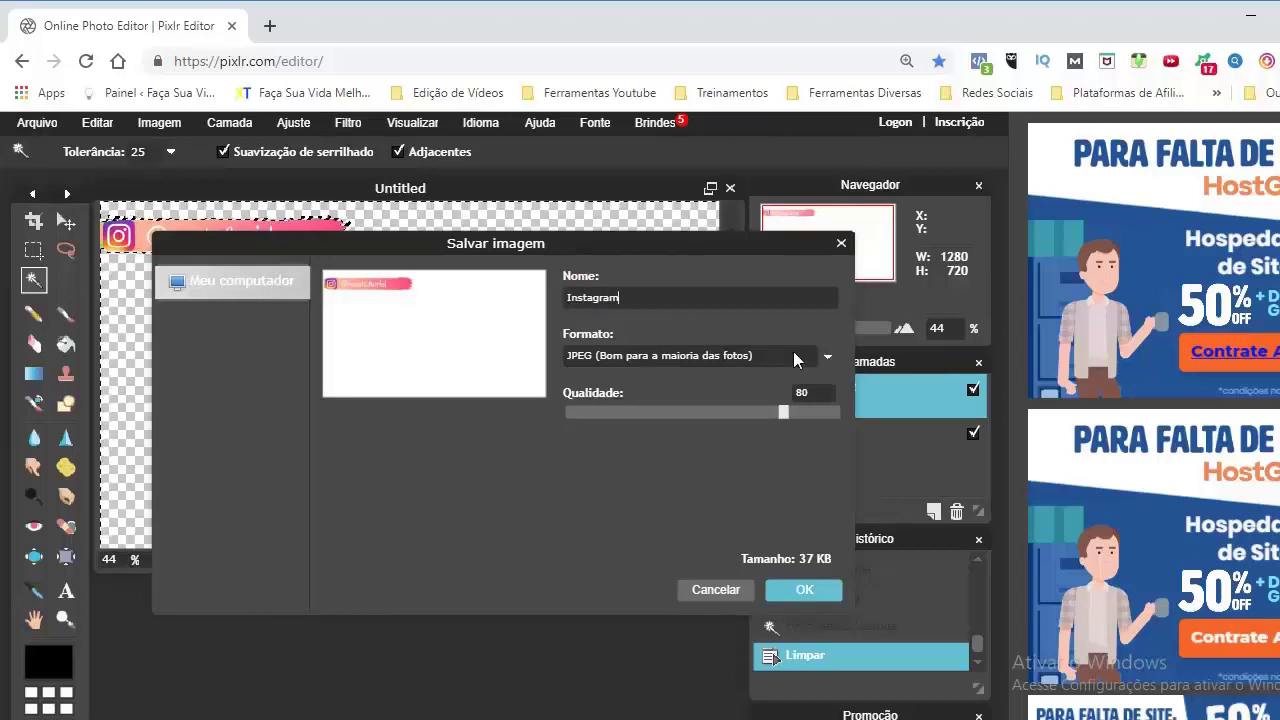
{"action": "left_click", "coordinate": [827, 360]}
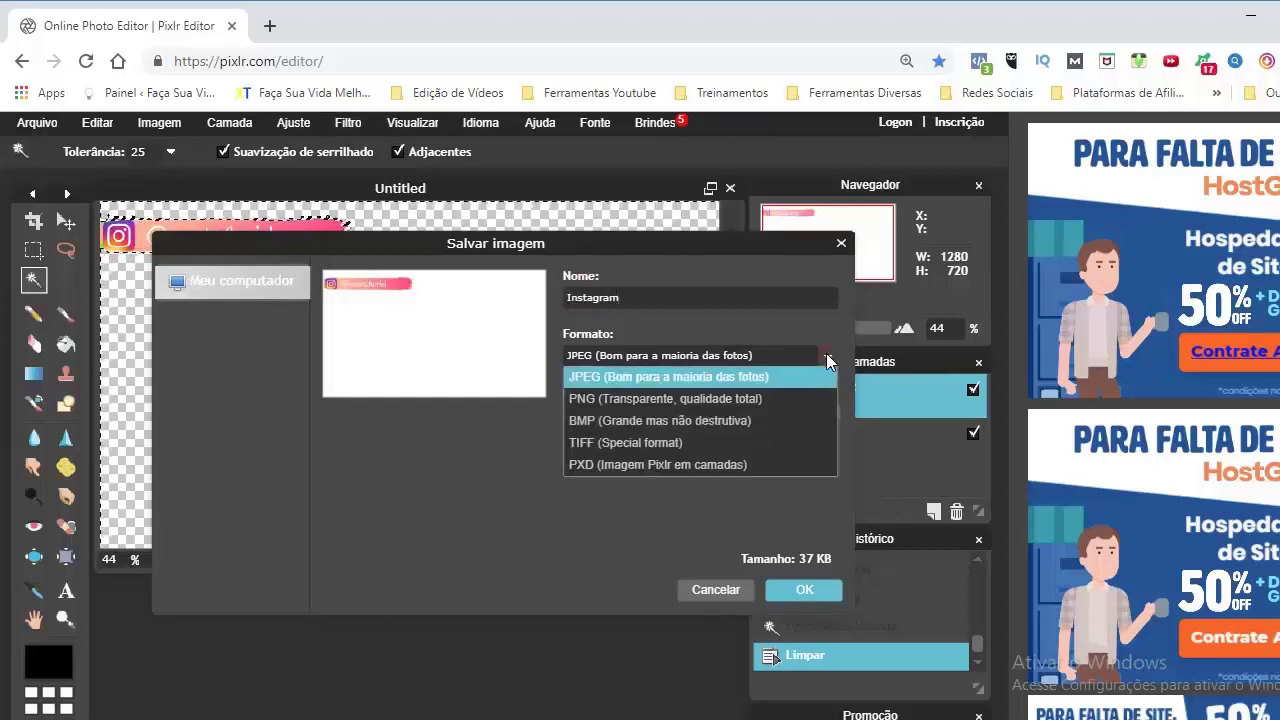
{"action": "left_click", "coordinate": [606, 399]}
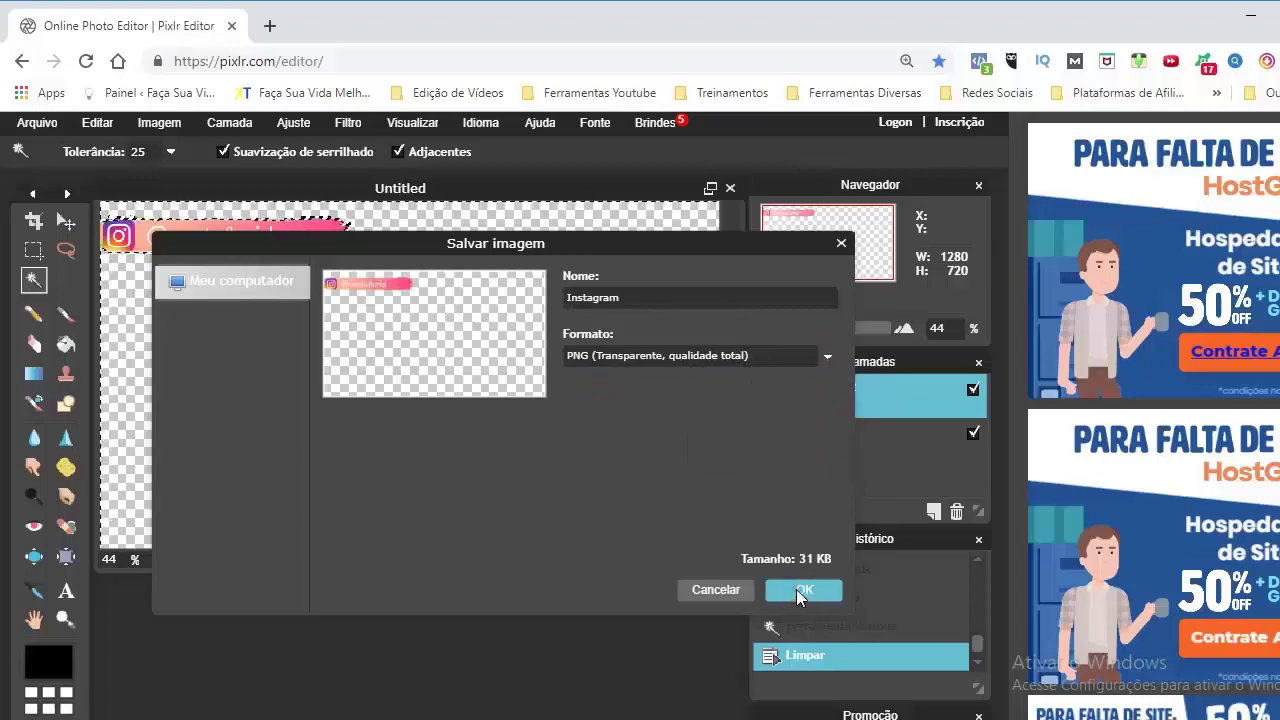
{"action": "left_click", "coordinate": [803, 590]}
{"action": "left_click", "coordinate": [949, 591]}
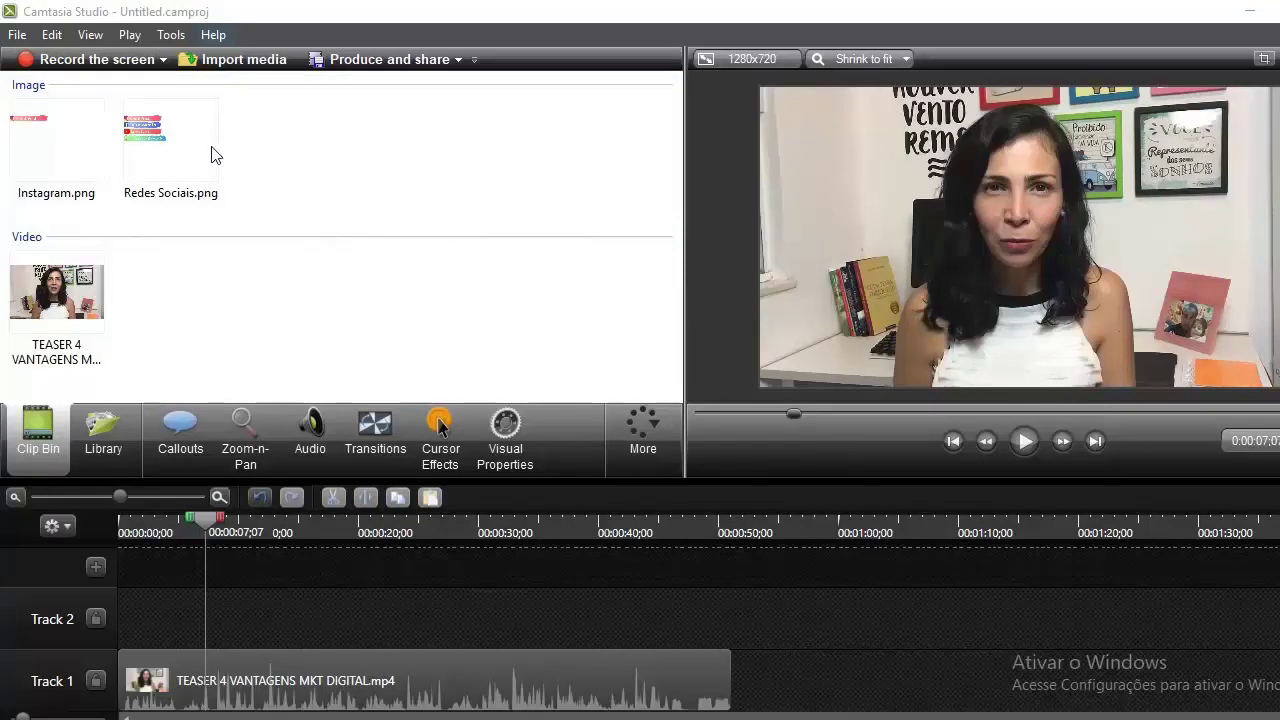
Place Redes Sociais.png on Track 2 and resize it into a lower-left overlay
{"action": "left_click_drag", "start_coordinate": [211, 155], "coordinate": [212, 616]}
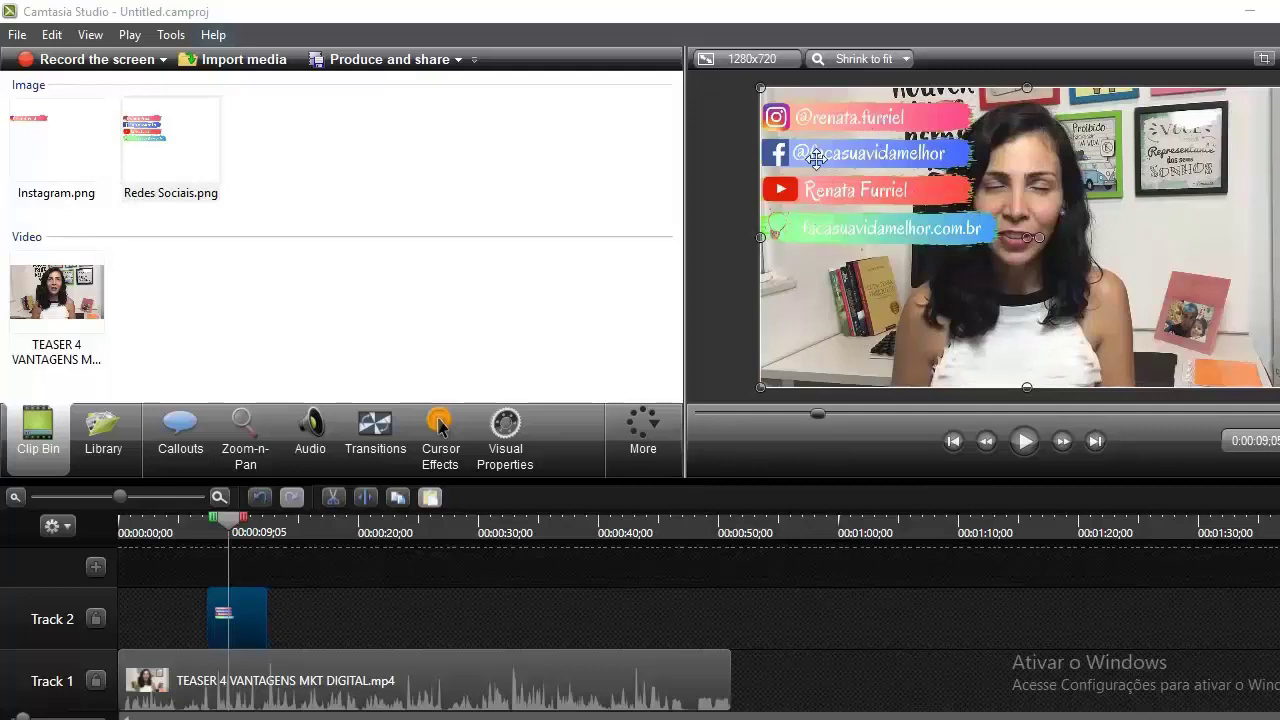
{"action": "left_click_drag", "start_coordinate": [1268, 90], "coordinate": [1067, 323]}
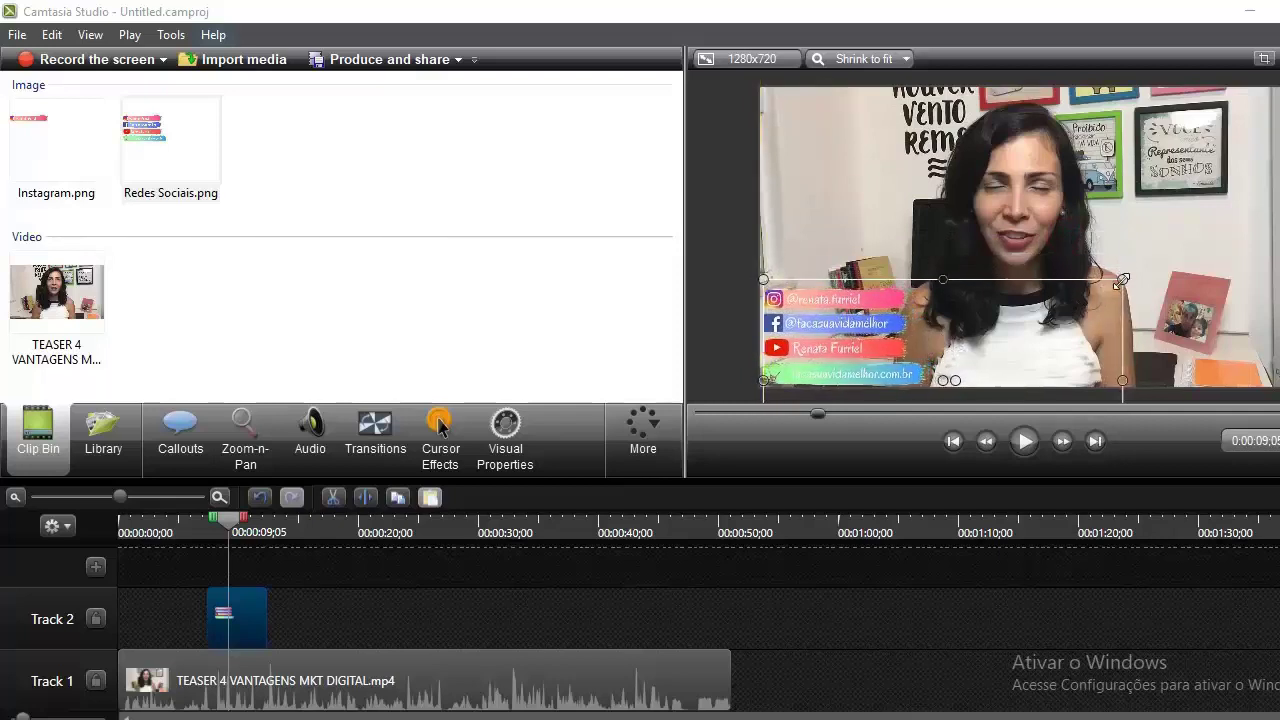
{"action": "left_click_drag", "start_coordinate": [1119, 280], "coordinate": [1140, 264]}
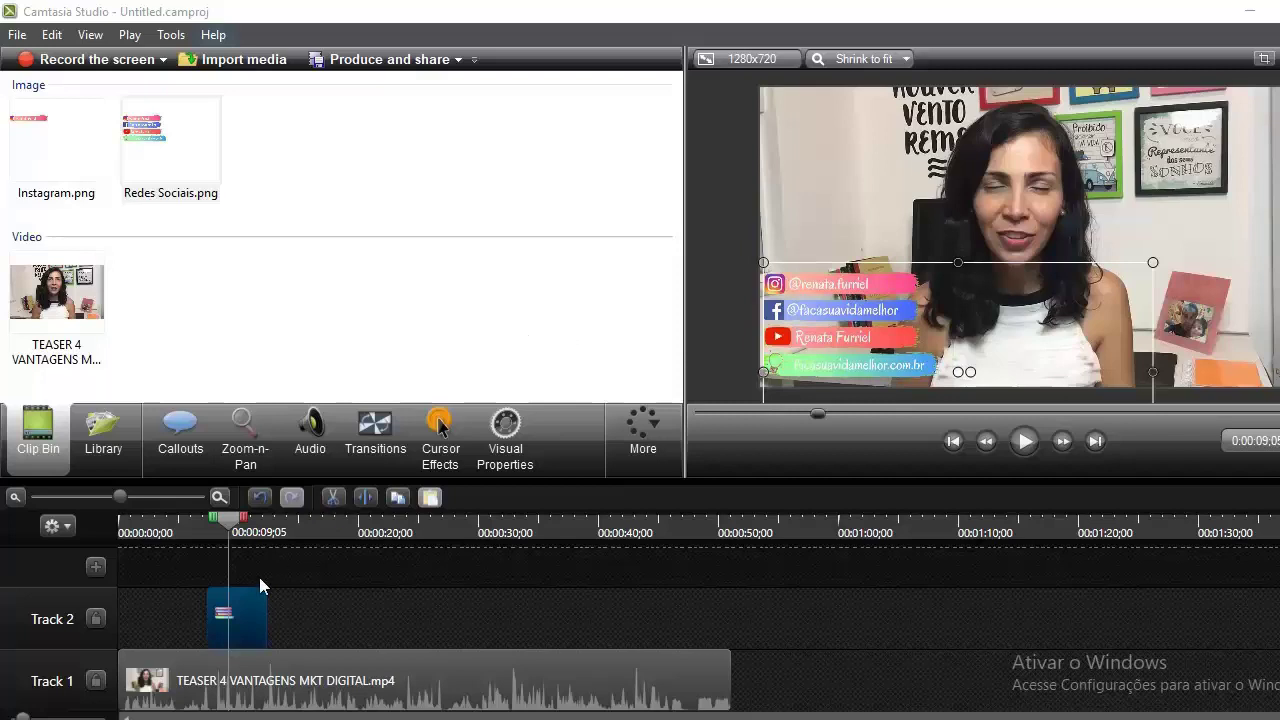
{"action": "left_click_drag", "start_coordinate": [225, 522], "coordinate": [185, 522]}
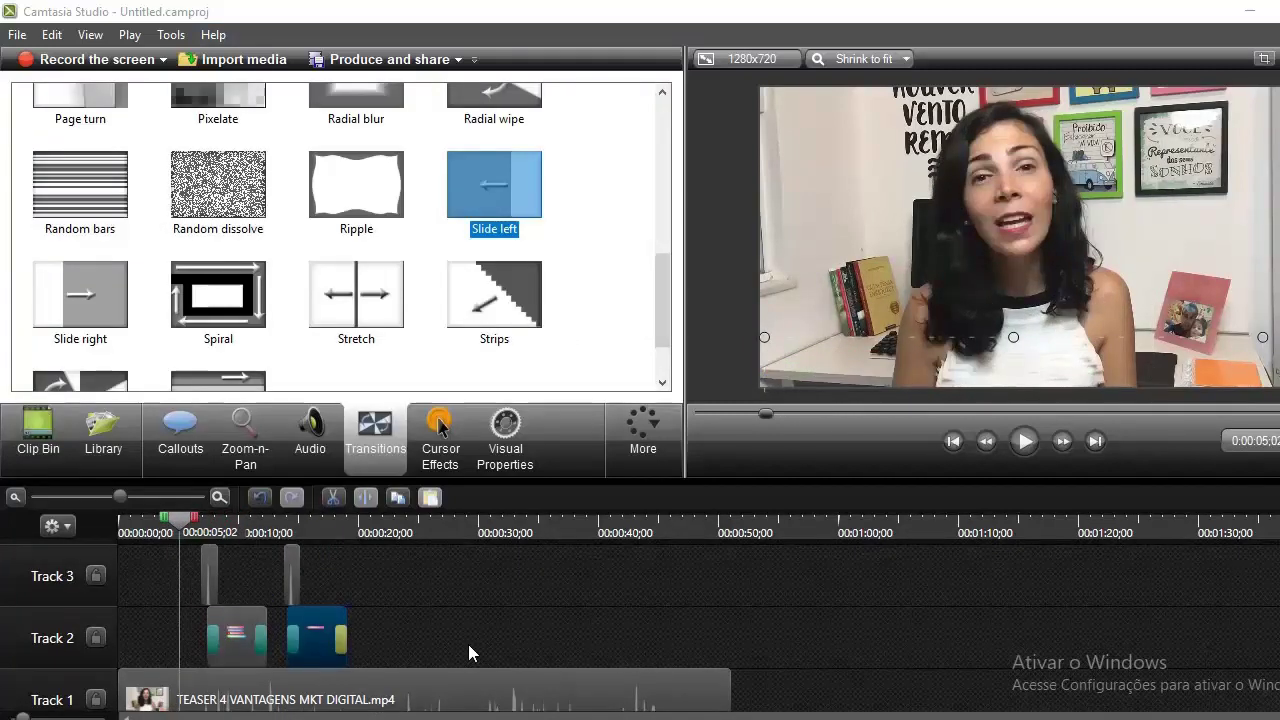
From the Clip Bin, play the video to review the banner overlays, stopping around 0:19
{"action": "left_click", "coordinate": [38, 430]}
{"action": "left_click", "coordinate": [1024, 441]}
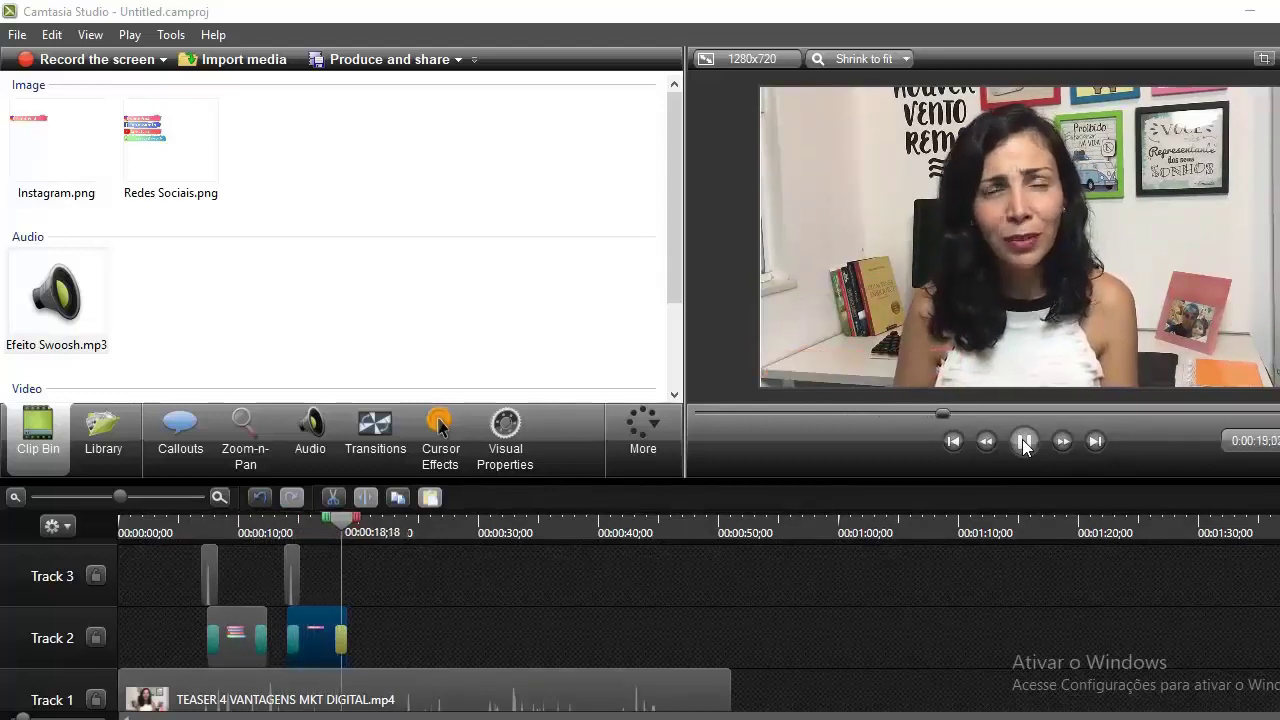
{"action": "left_click", "coordinate": [1024, 442]}
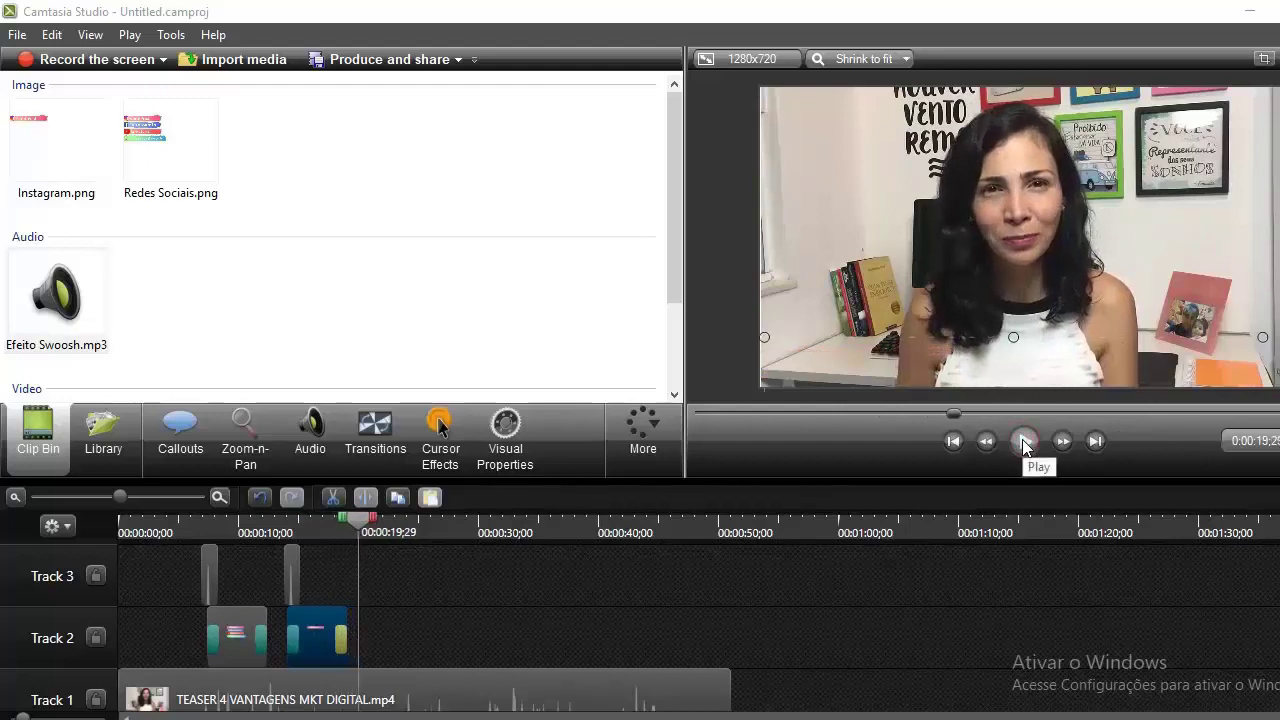